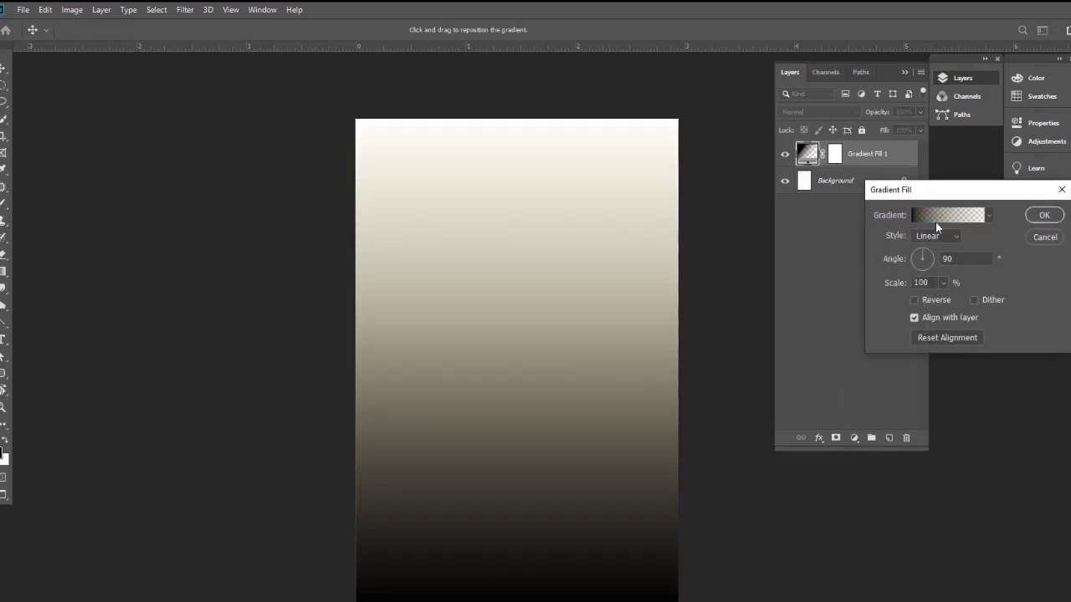
Change the gradient fill's black start stop at location 0% to bright red.
left_click(834, 266)
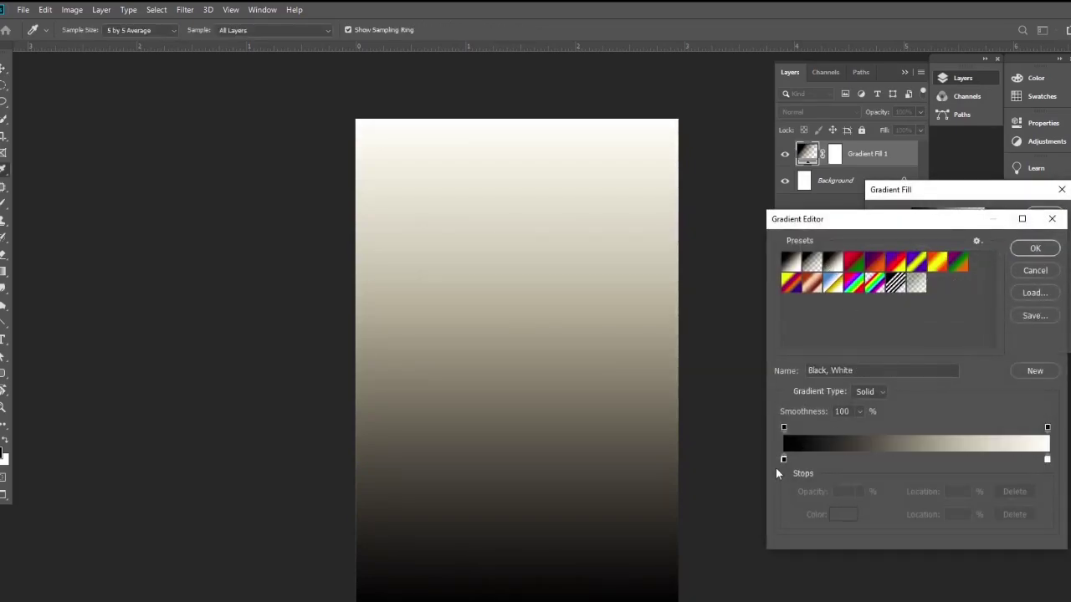
double_click(783, 460)
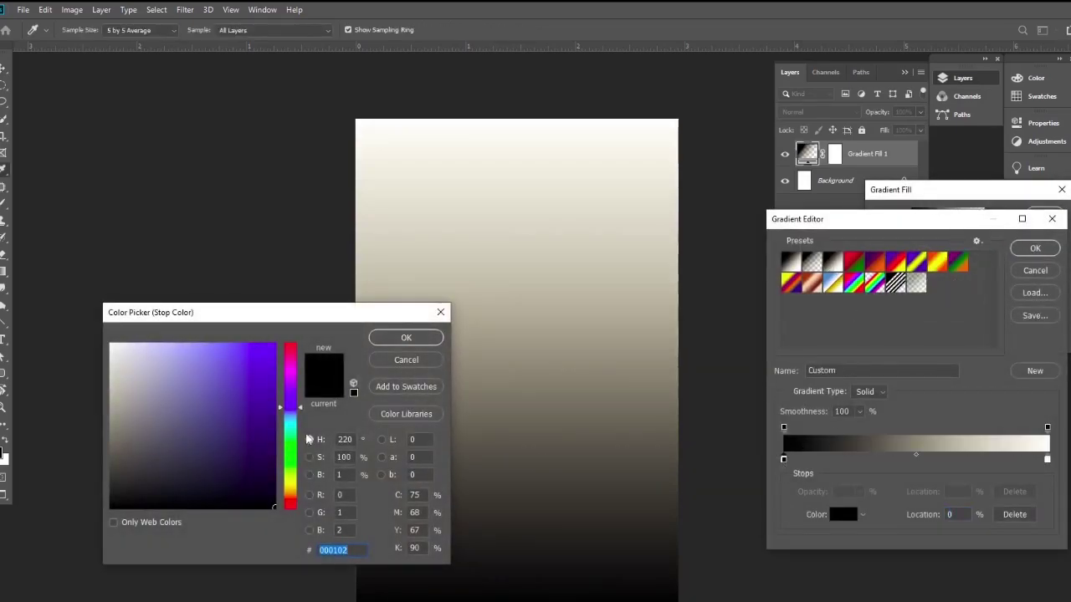
left_click(291, 507)
left_click_drag(293, 510, 294, 515)
mouse_move(266, 355)
left_mouse_down()
mouse_move(275, 360)
mouse_move(279, 343)
left_mouse_up()
left_click(406, 338)
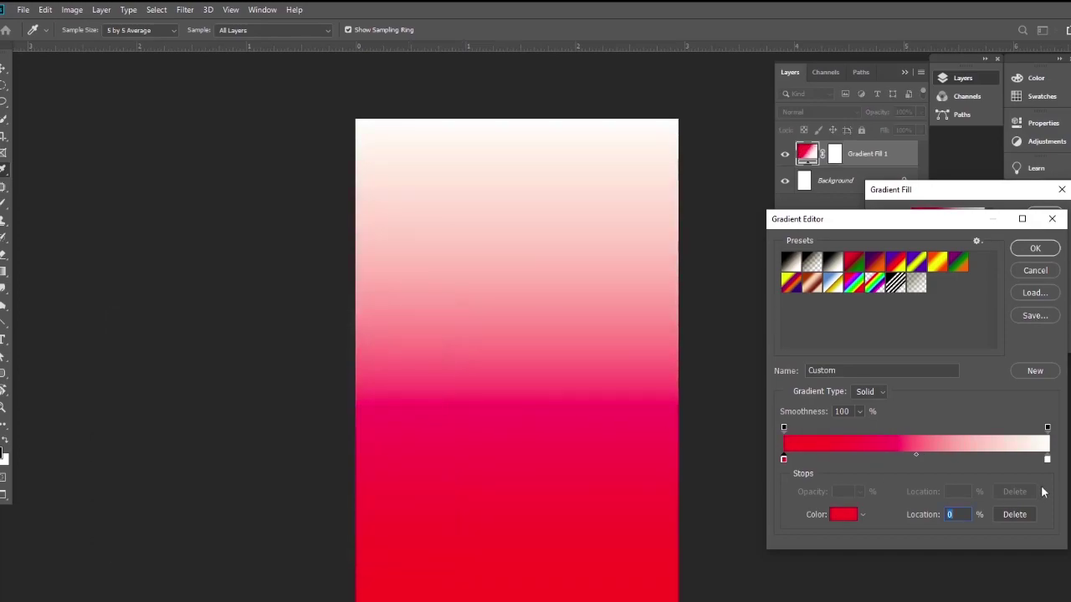
Change the gradient's white end stop at location 100% to dark red 4b0000 and accept the edited gradient.
double_click(1047, 460)
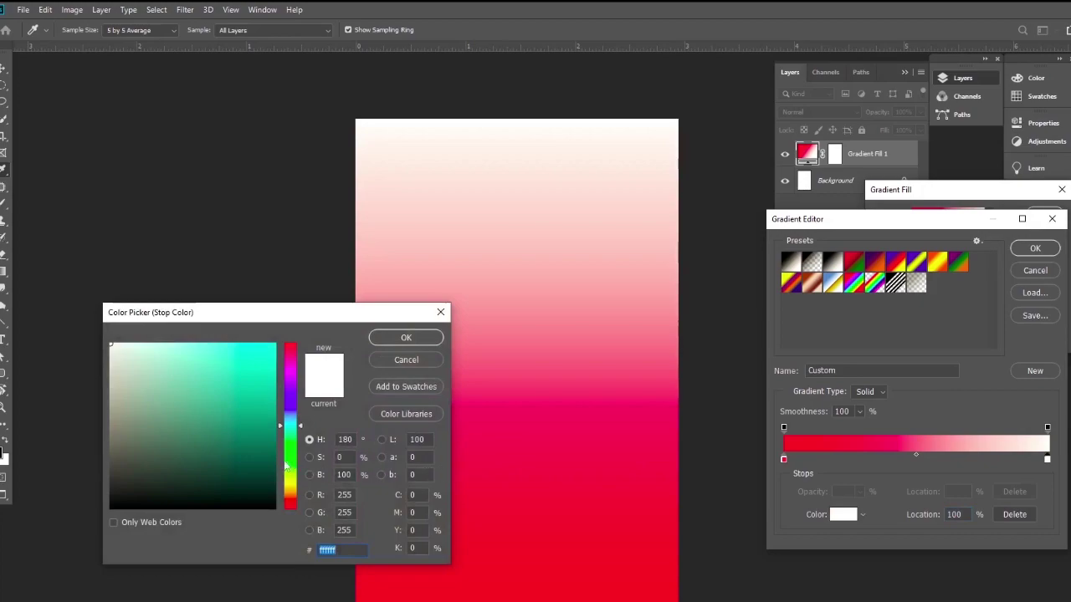
left_click_drag(287, 464, 298, 561)
left_click_drag(263, 445, 276, 460)
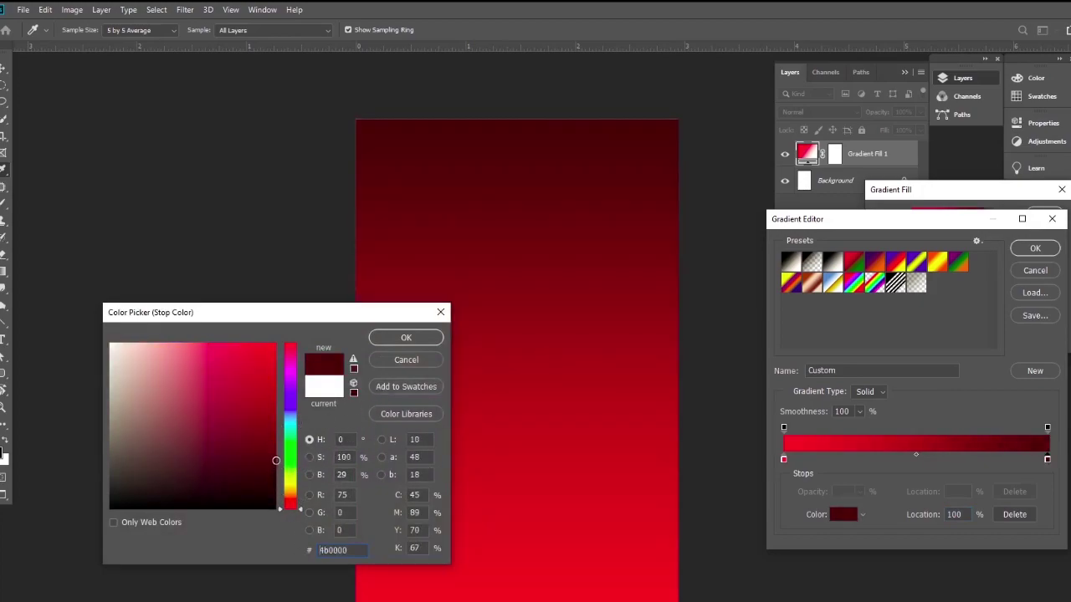
left_click(405, 338)
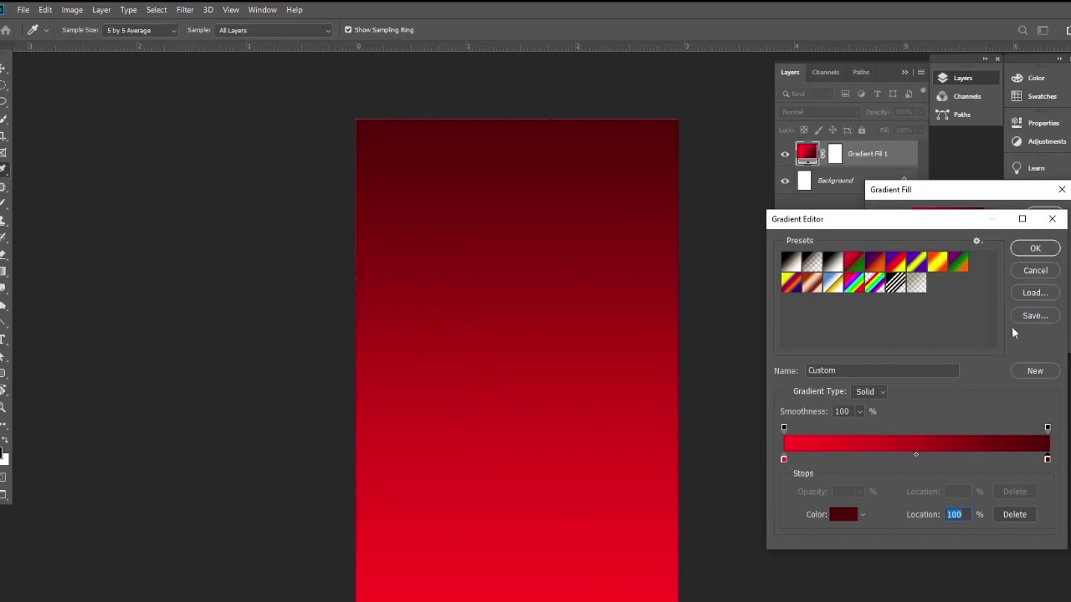
left_click(1036, 250)
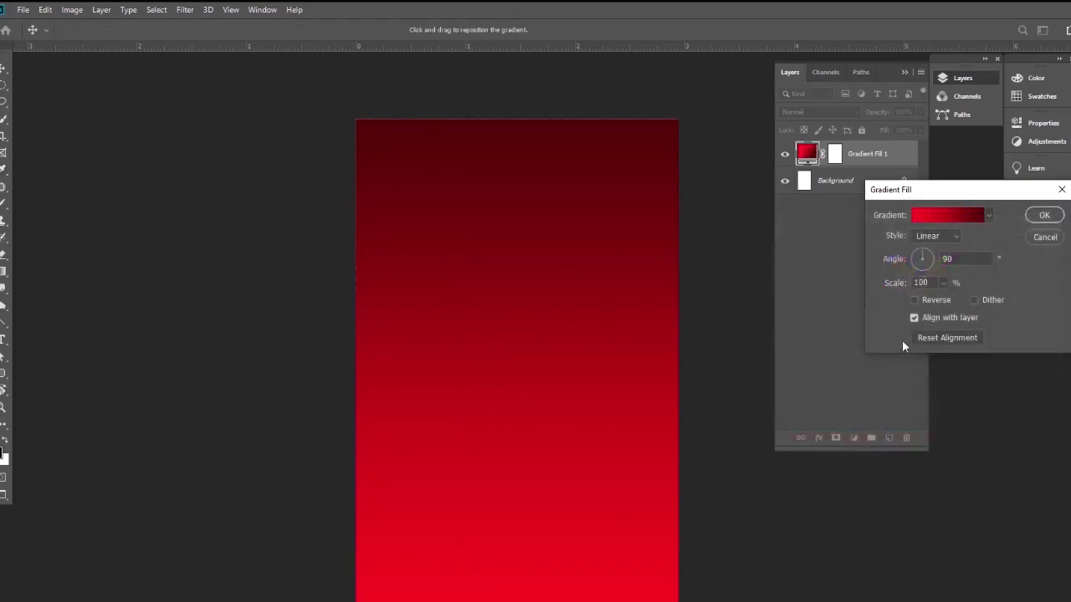
Shift the gradient lower on the canvas with Reverse off and apply the gradient fill.
left_click(915, 299)
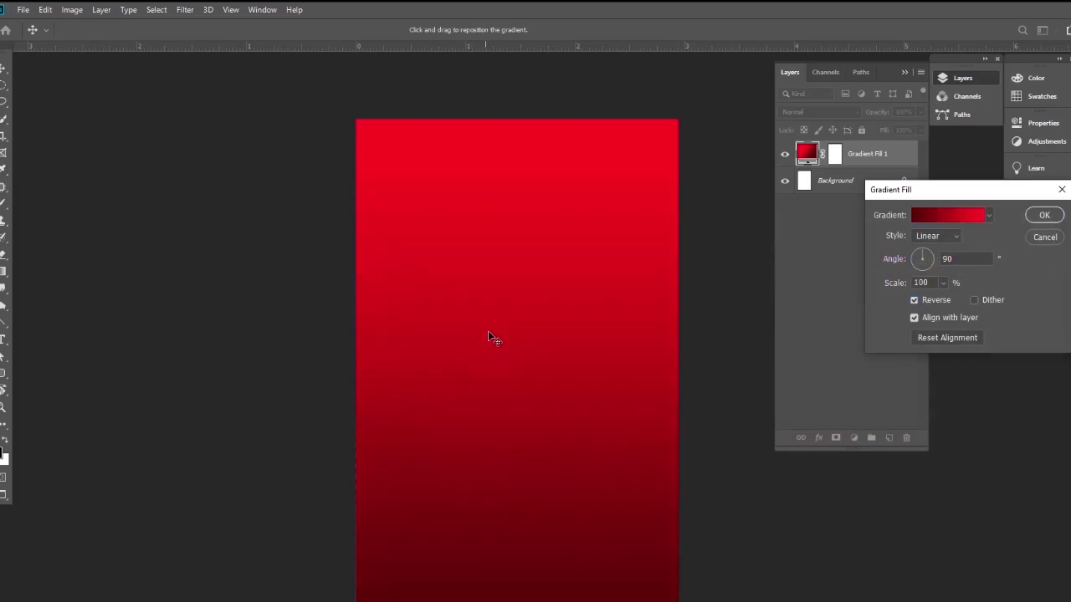
left_click(929, 300)
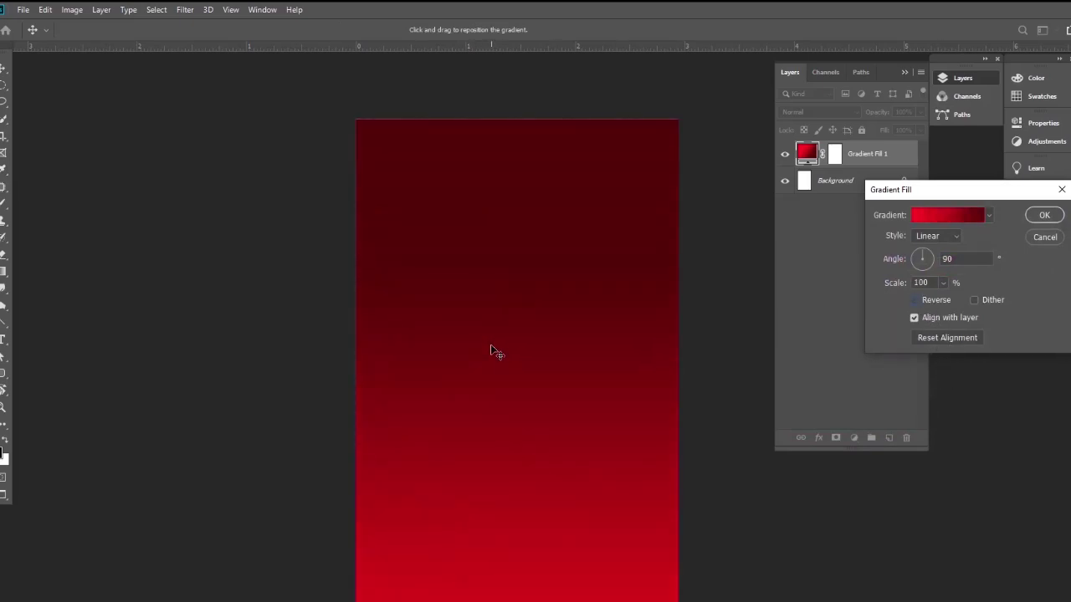
left_click(1037, 217)
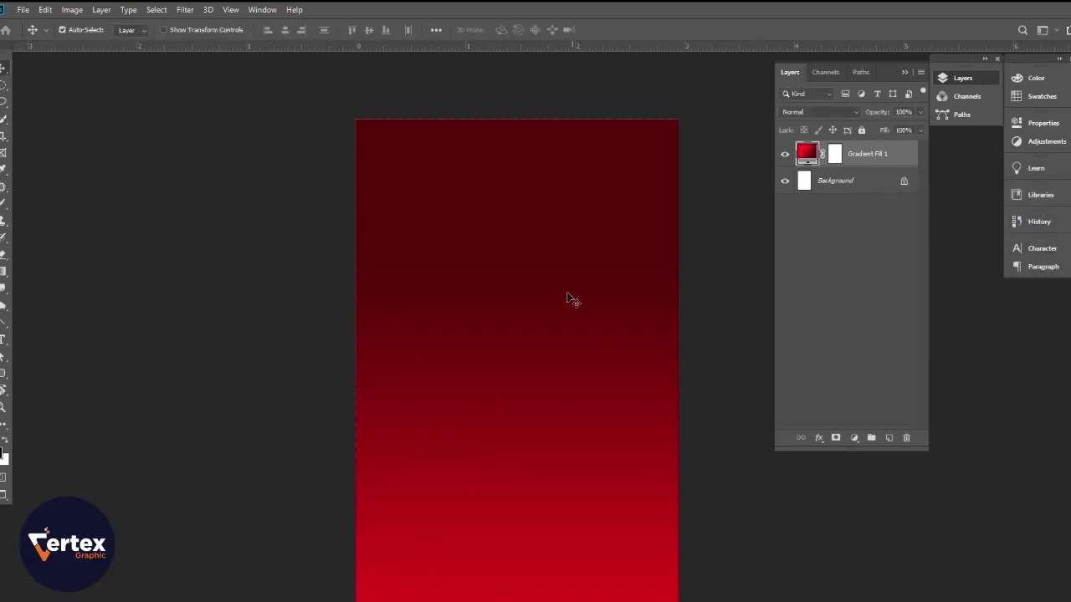
Draw a thin vertical rectangle about 11 px wide and 1562 px tall near the canvas centre, filled with a linear black-to-white gradient.
left_click(3, 381)
left_click(59, 373)
left_click_drag(534, 89, 531, 599)
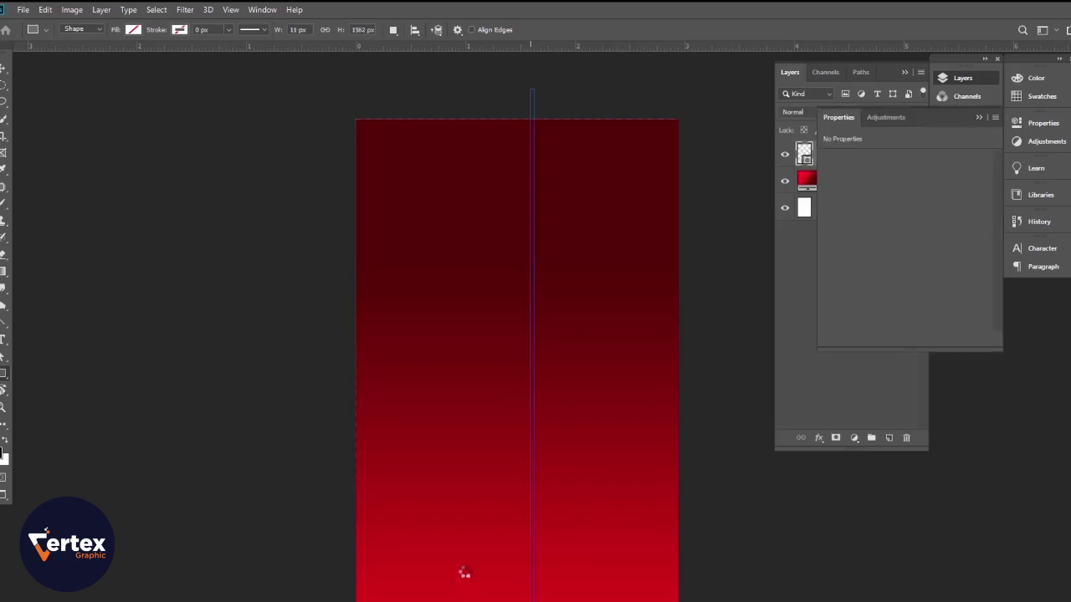
left_click(834, 201)
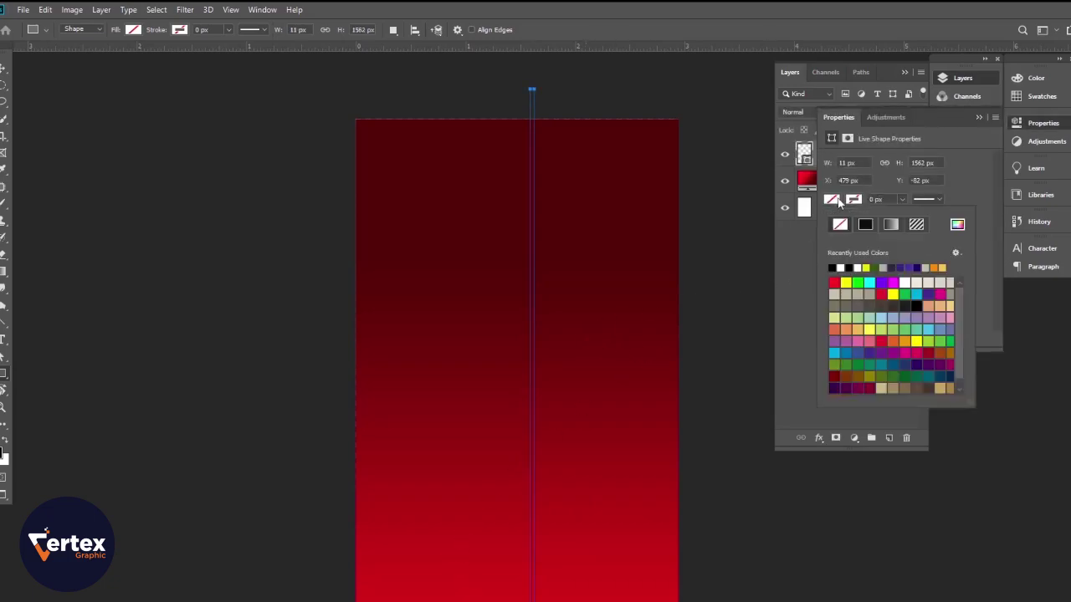
left_click(890, 225)
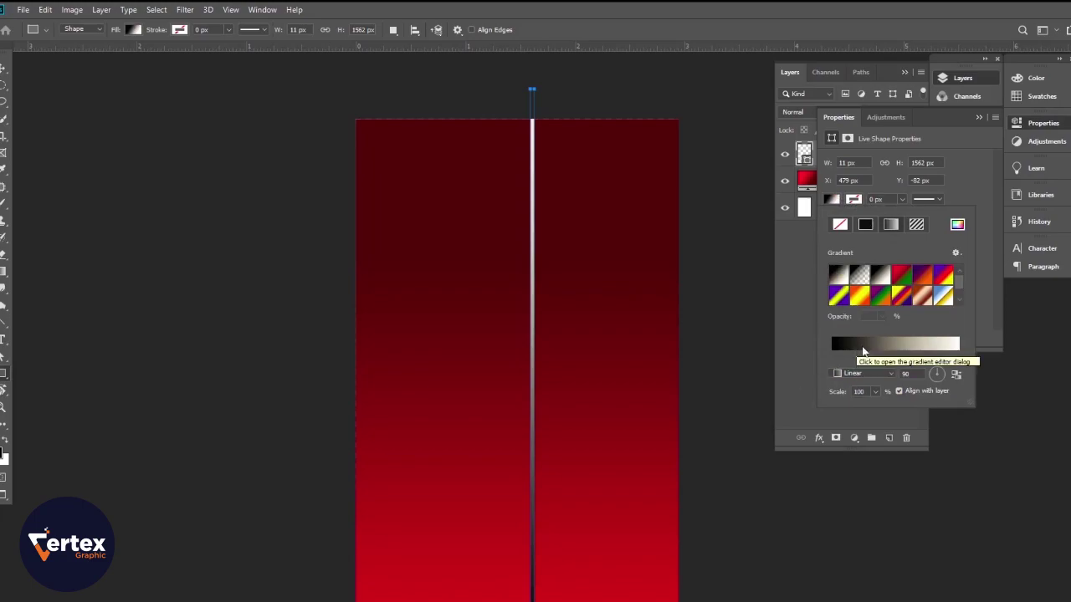
left_click(6, 75)
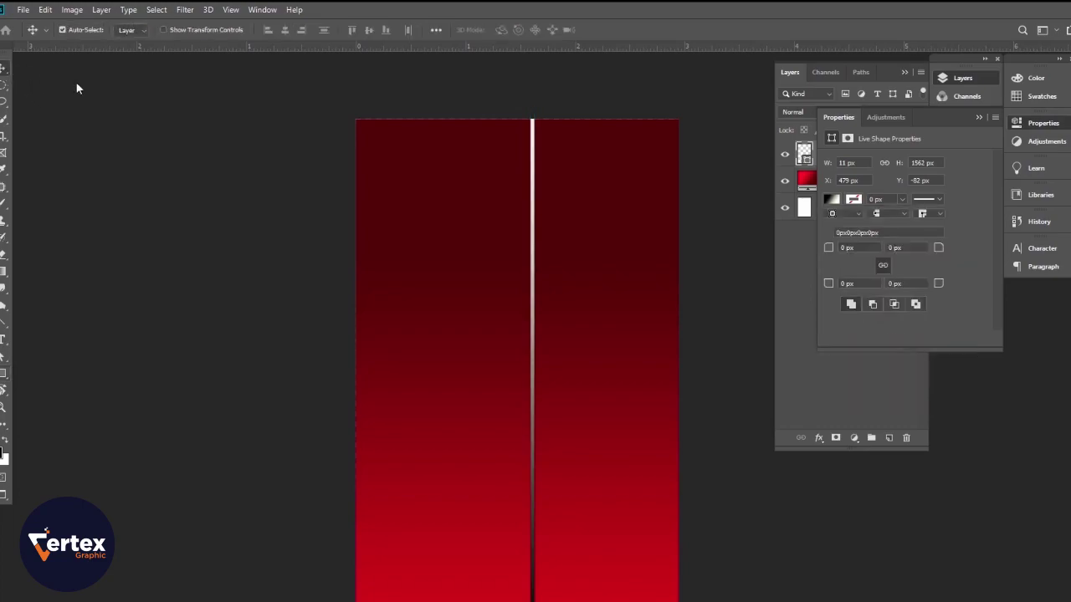
left_click(978, 118)
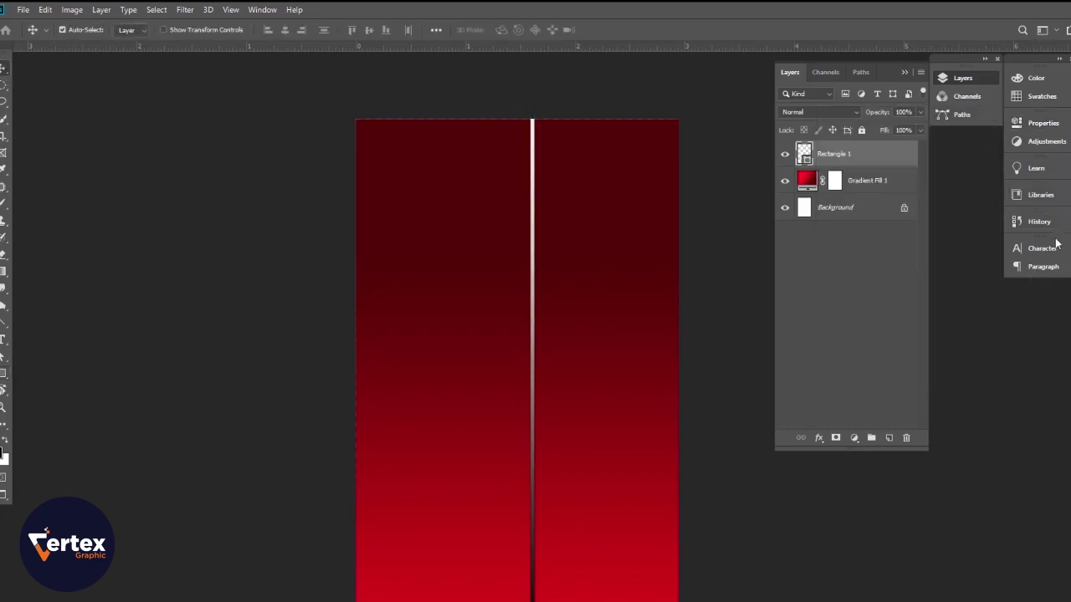
Set the blend mode of the thin rectangle's layer to Screen.
left_click(838, 112)
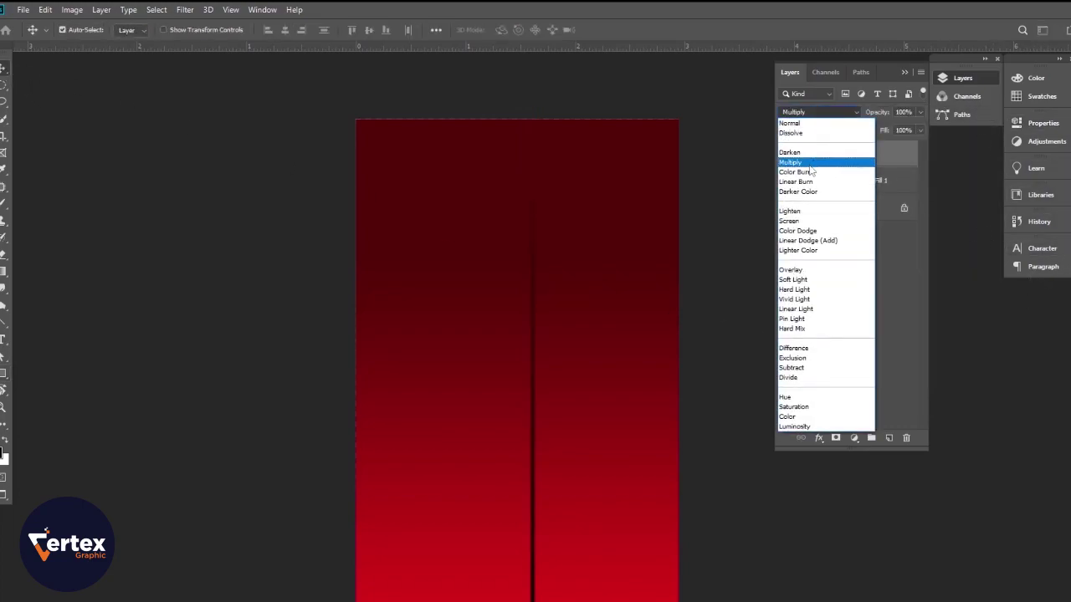
left_click(799, 223)
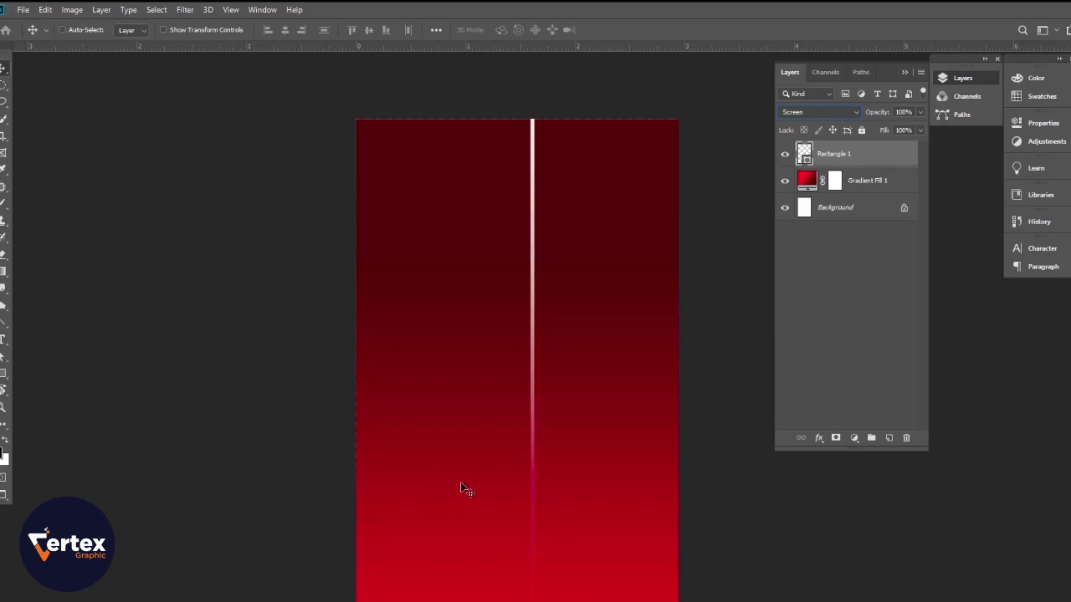
left_click(688, 287, "ctrl")
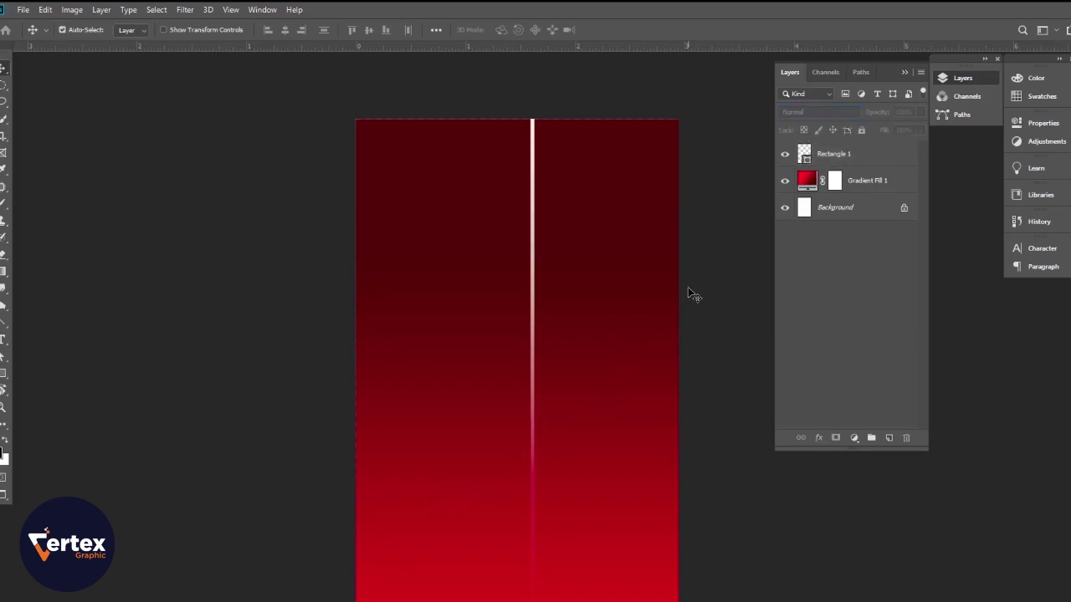
left_click(503, 366, "alt")
left_click(505, 364, "alt")
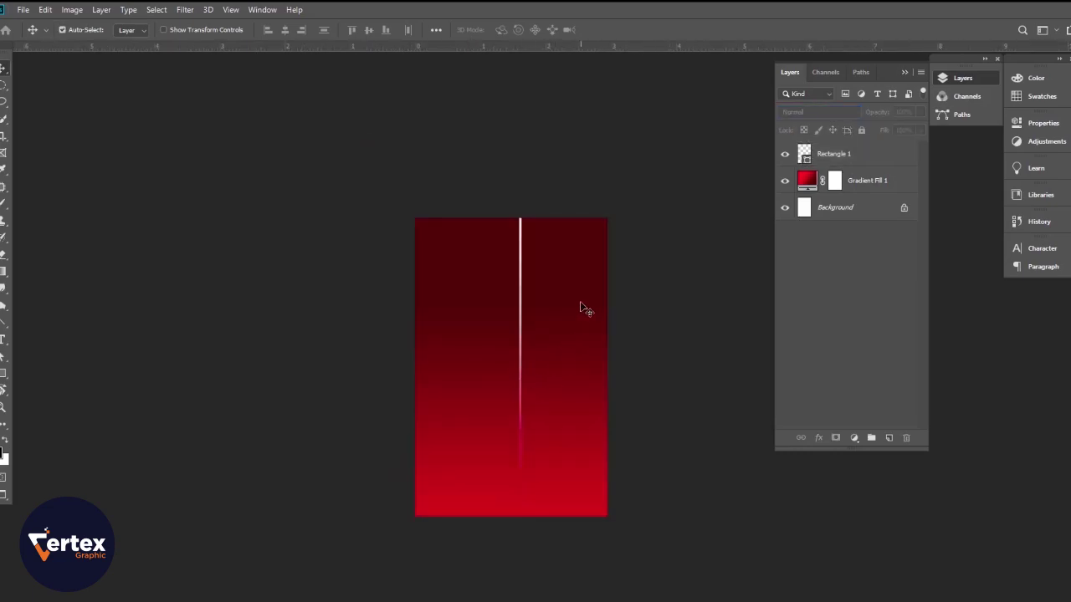
left_click(851, 154)
key("ctrl+t")
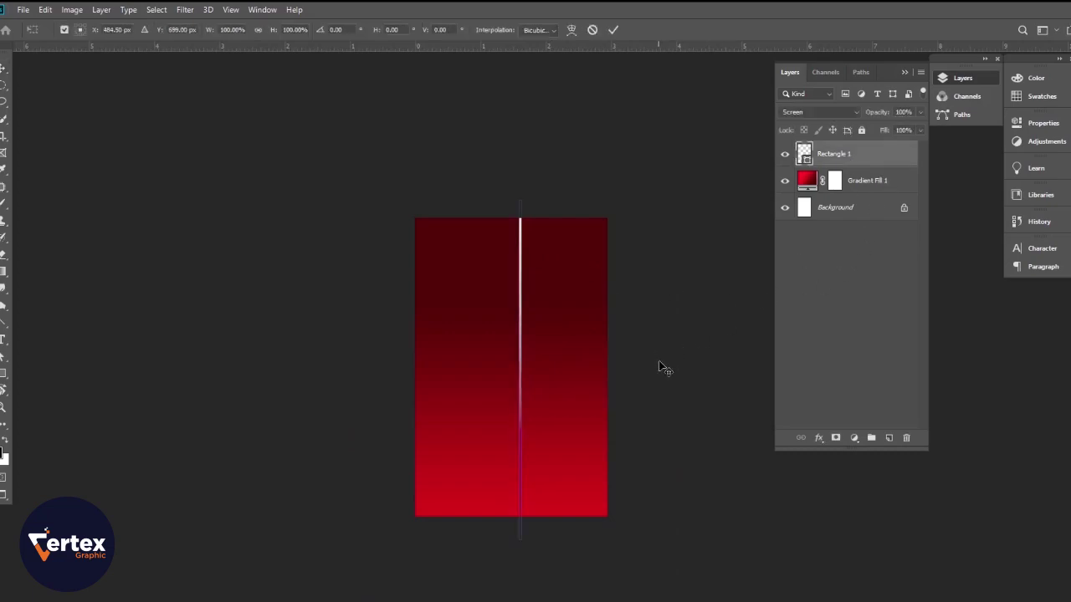
left_click_drag(532, 193, 536, 588)
key("Return")
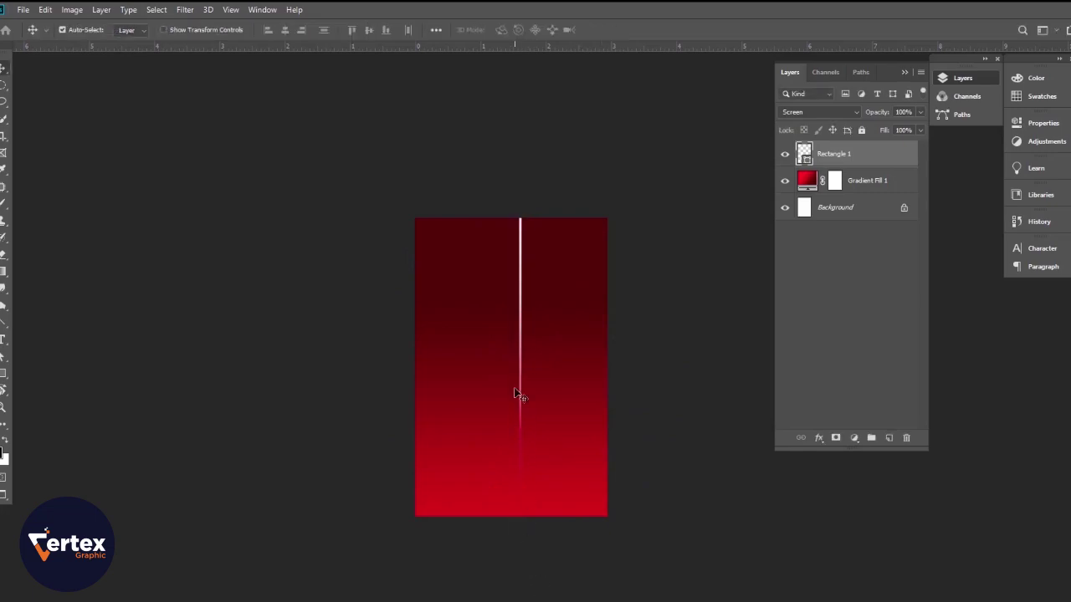
Change the white stop of the thin rectangle's gradient to muted dark red 512b2b and set its layer opacity to 68%.
left_click_drag(525, 314, 528, 337)
left_click(552, 363)
left_click(566, 379)
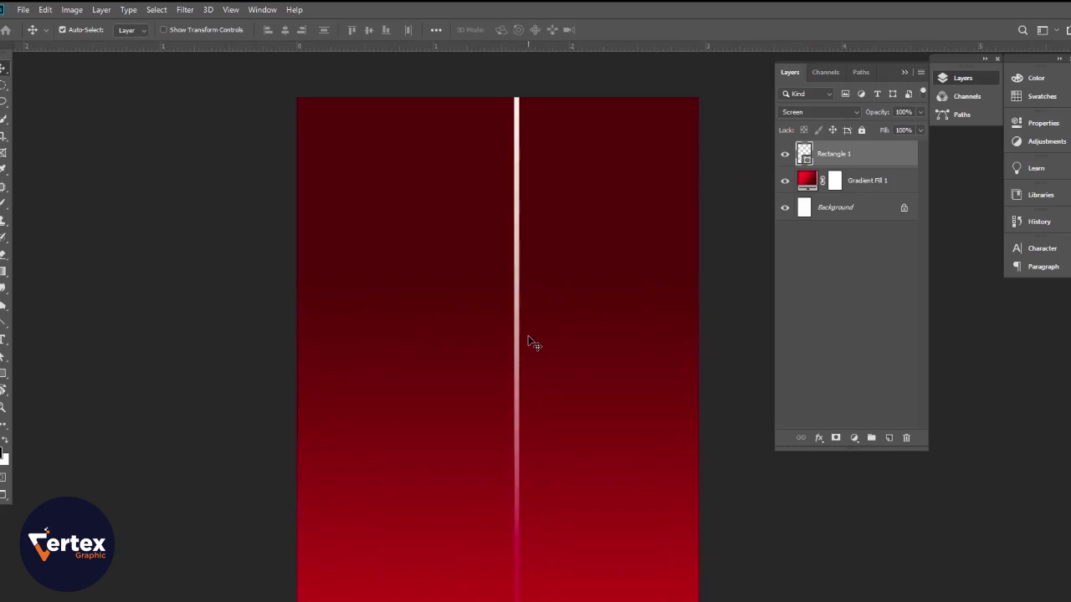
double_click(804, 154)
left_click(943, 216)
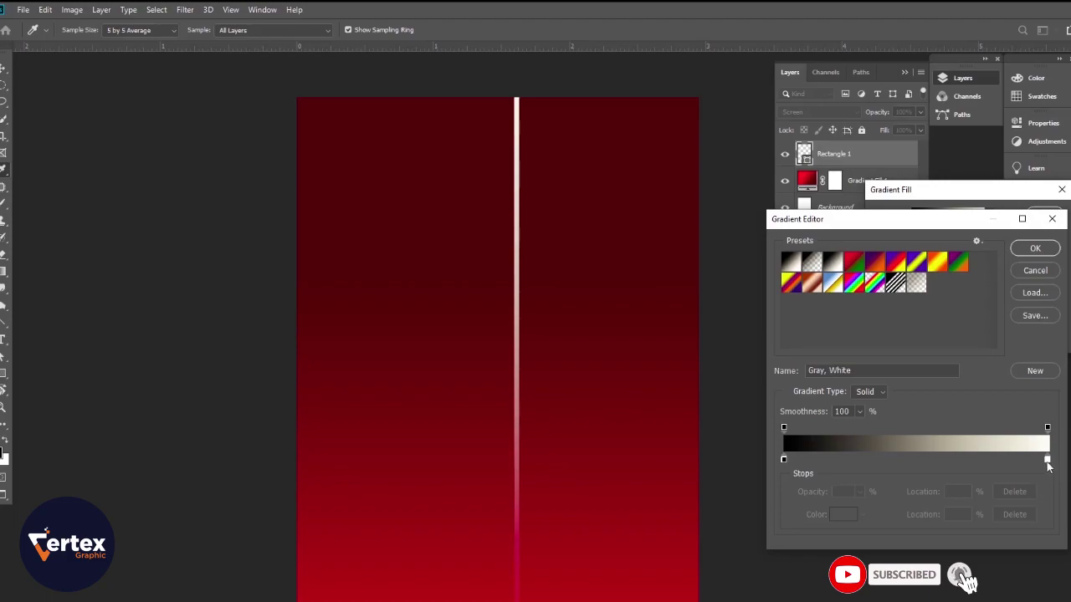
double_click(1047, 459)
left_click(277, 344)
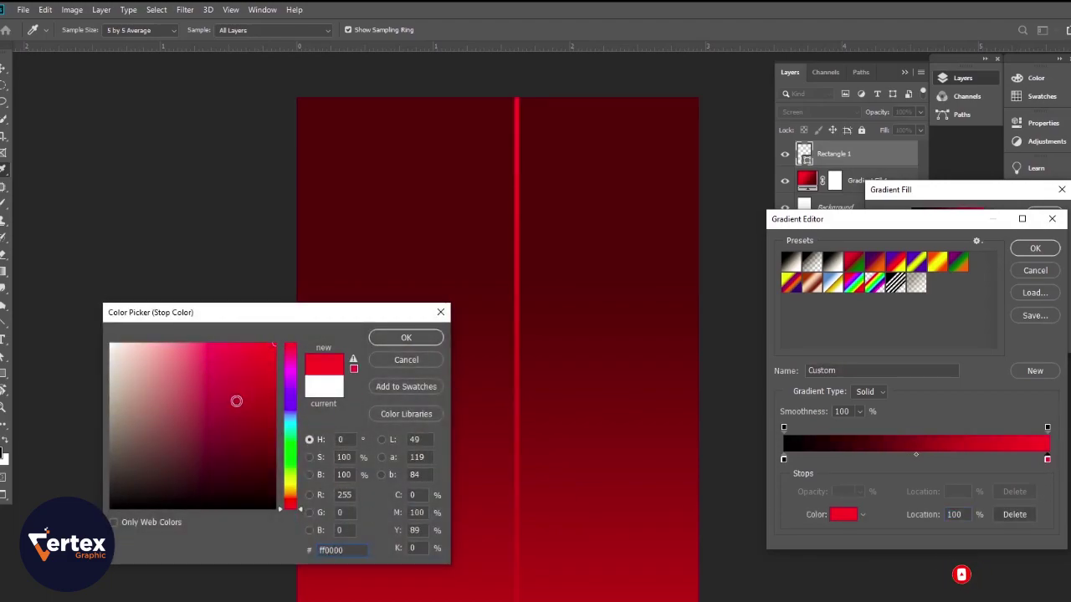
left_click(133, 395)
mouse_move(133, 395)
left_mouse_down()
mouse_move(104, 398)
mouse_move(160, 398)
mouse_move(179, 414)
mouse_move(171, 441)
mouse_move(188, 456)
left_mouse_up()
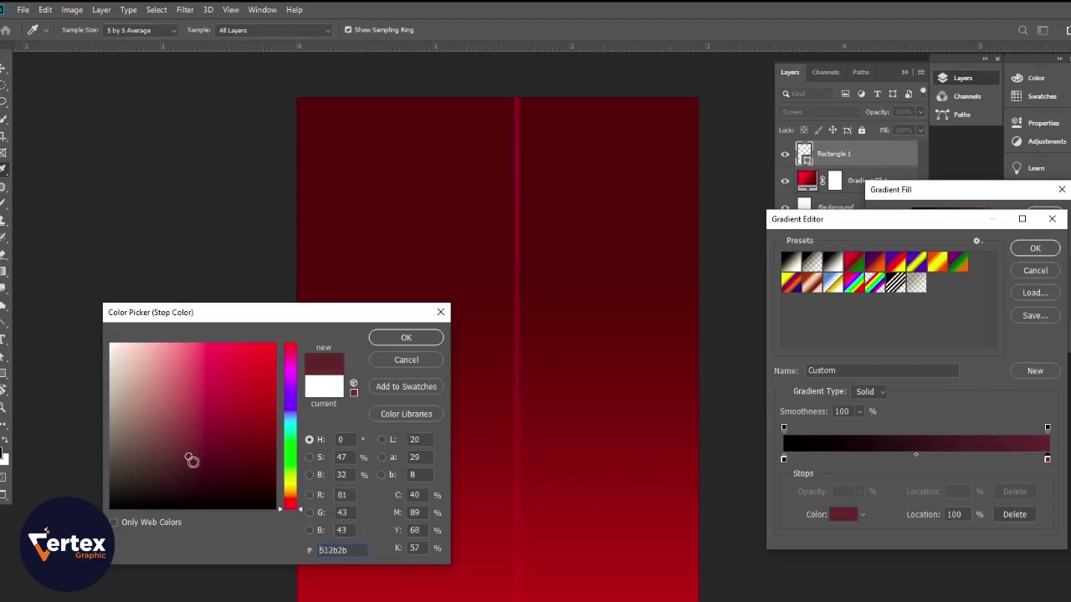
left_click(406, 337)
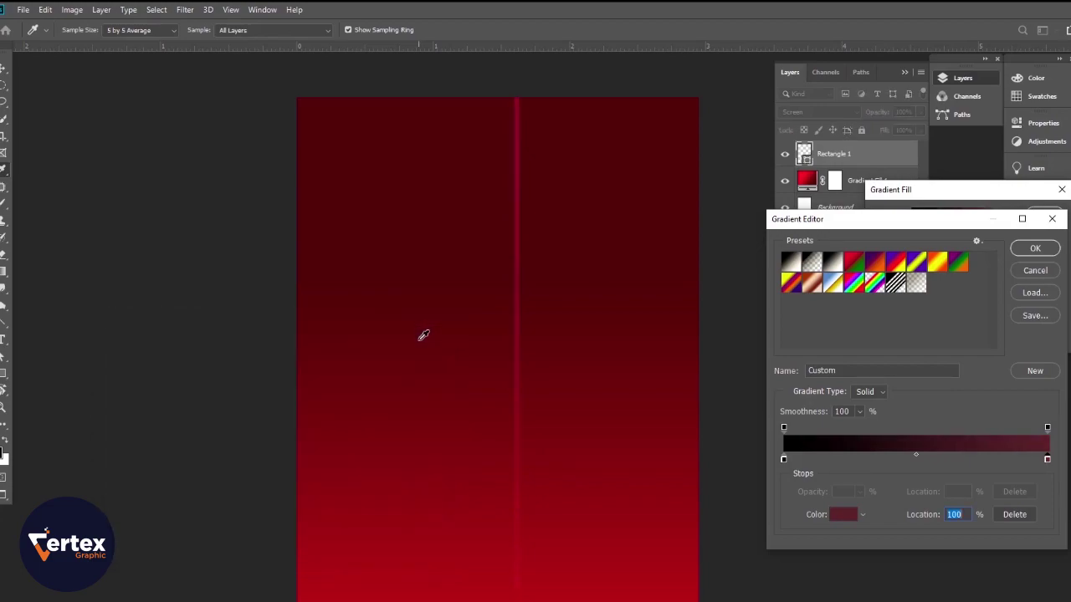
left_click(1037, 249)
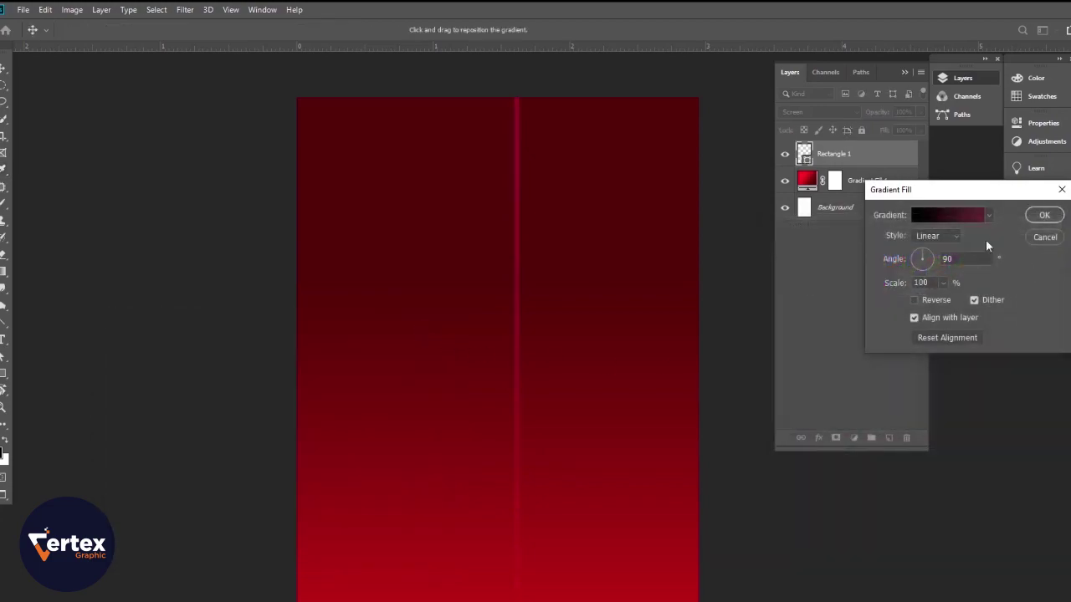
left_click(1043, 215)
left_click_drag(872, 117, 847, 117)
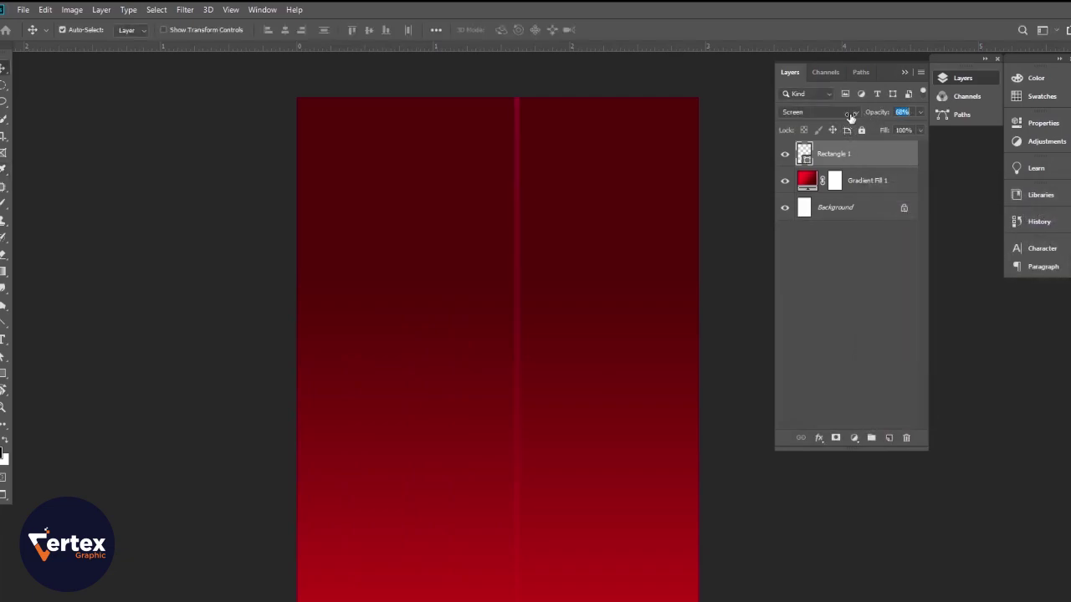
left_click(729, 355)
Duplicate the vertical stripe into four evenly spaced copies beside the original and select all five stripe layers.
left_click_drag(562, 264, 569, 308)
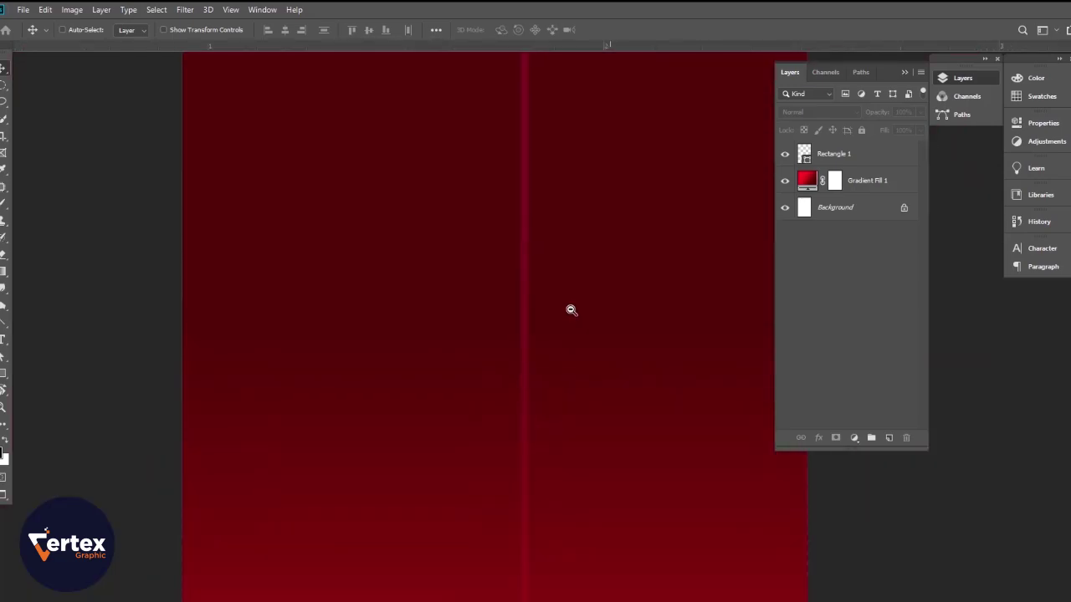
left_click(521, 318)
left_click_drag(528, 313, 580, 327)
left_click(858, 261)
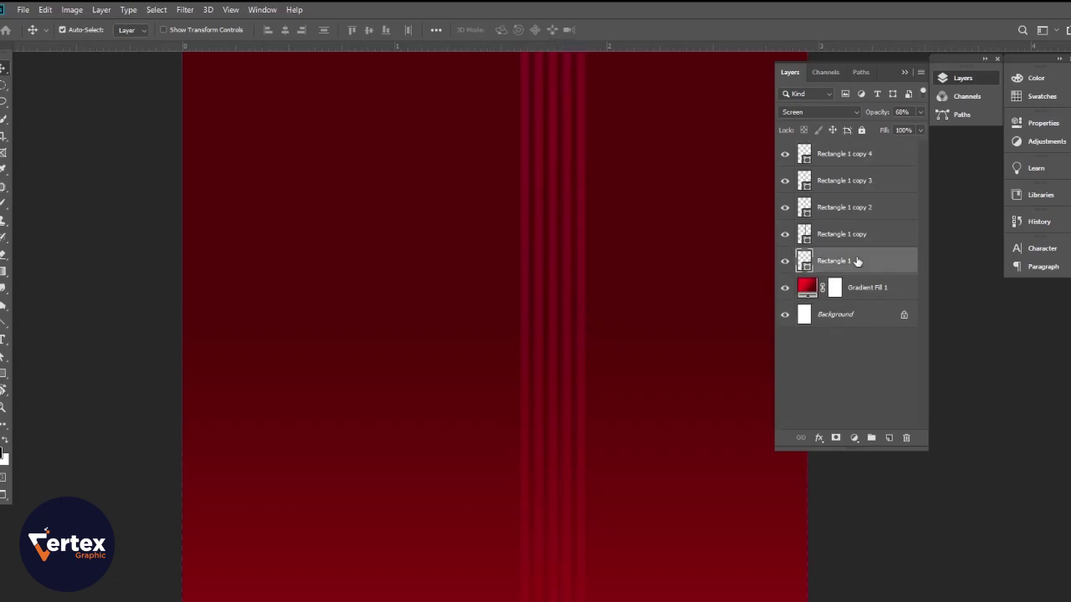
left_click(846, 163, "shift")
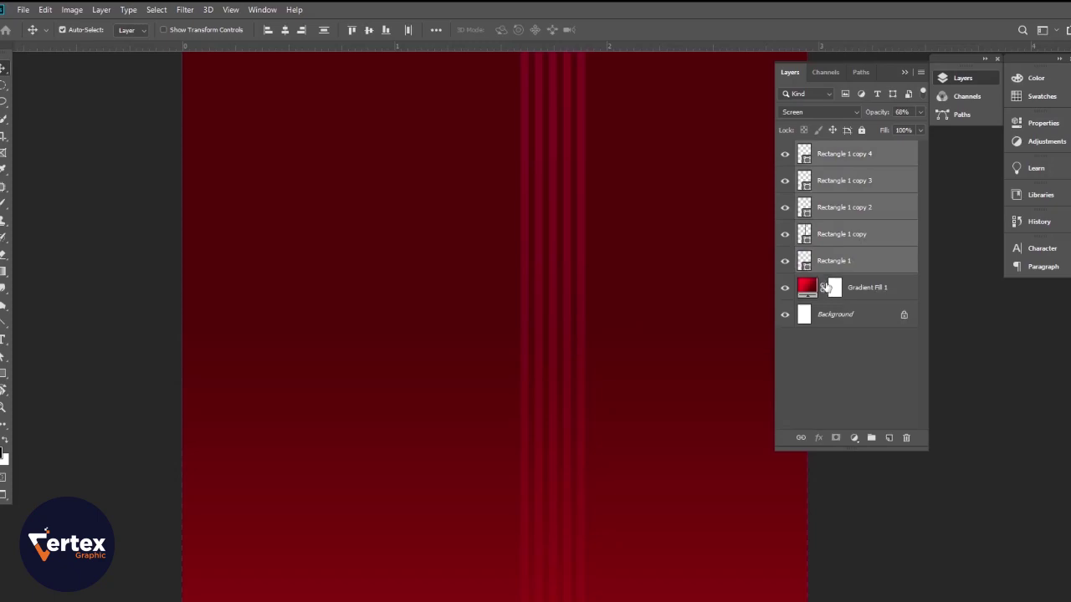
Try converting the five selected stripe layers to a smart object.
right_click(849, 235)
left_click(901, 289)
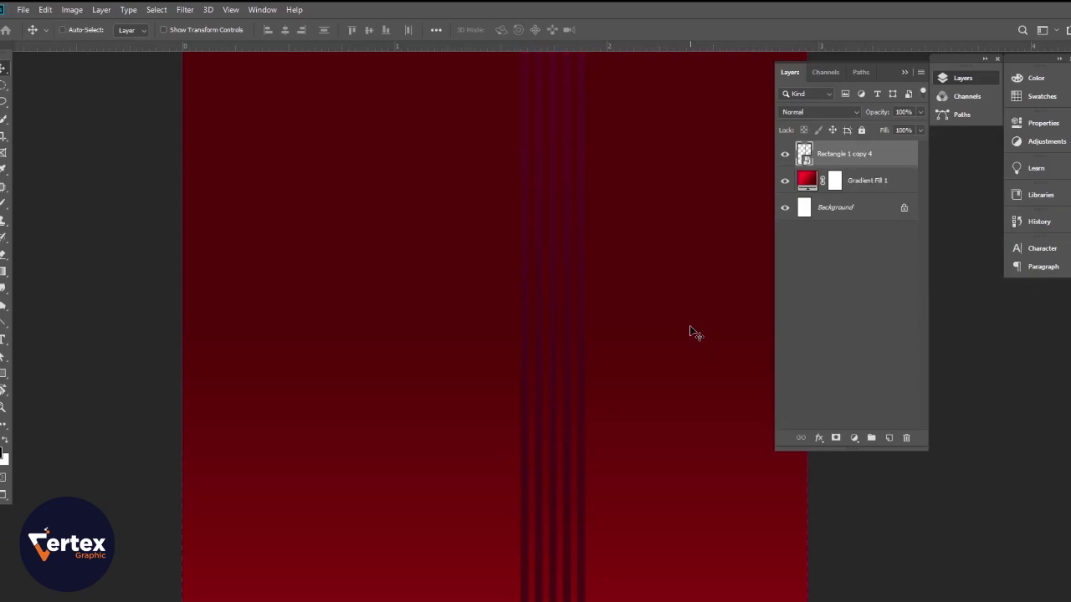
key("ctrl+z")
right_click(872, 205)
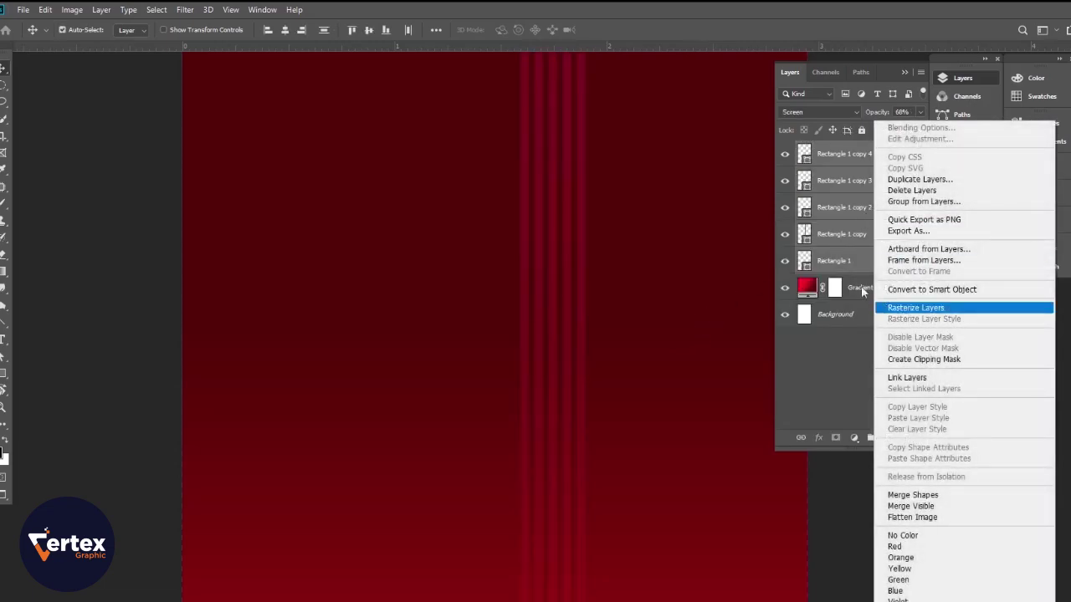
left_click(857, 248)
Group the five selected stripe layers and duplicate the group.
key("ctrl+g")
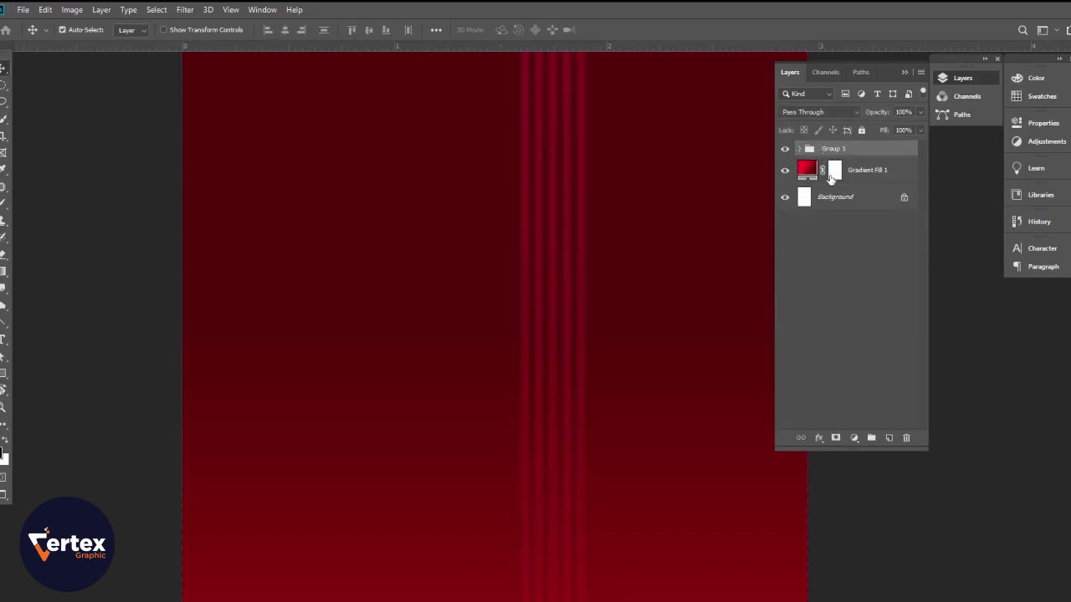
key("ctrl+j")
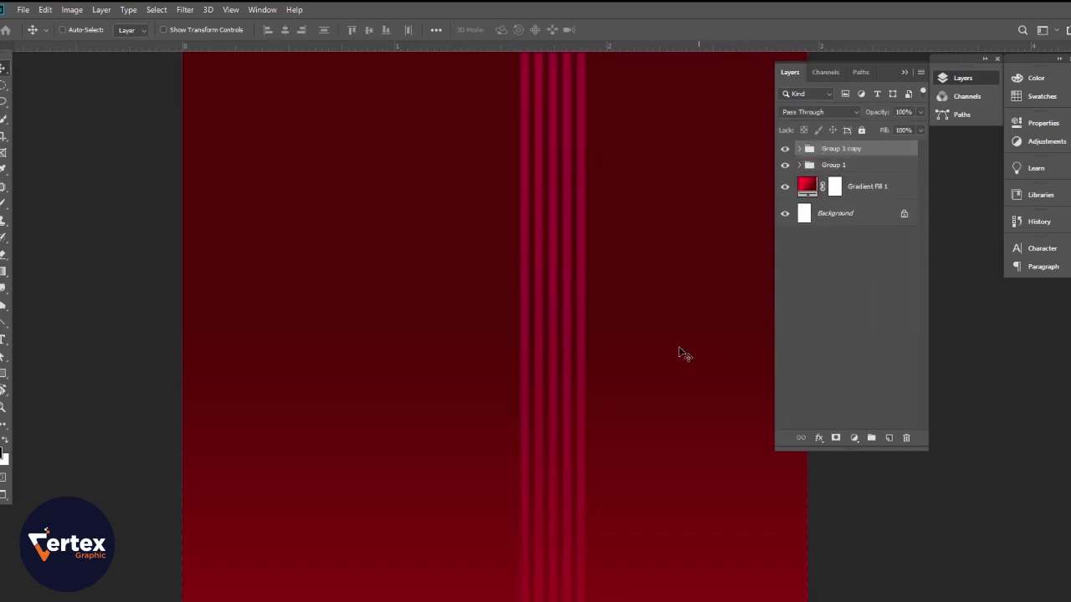
Place the duplicated stripe group directly right of the original and add another evenly spaced copy beside it.
key("ctrl+t")
left_click_drag(555, 337, 624, 339)
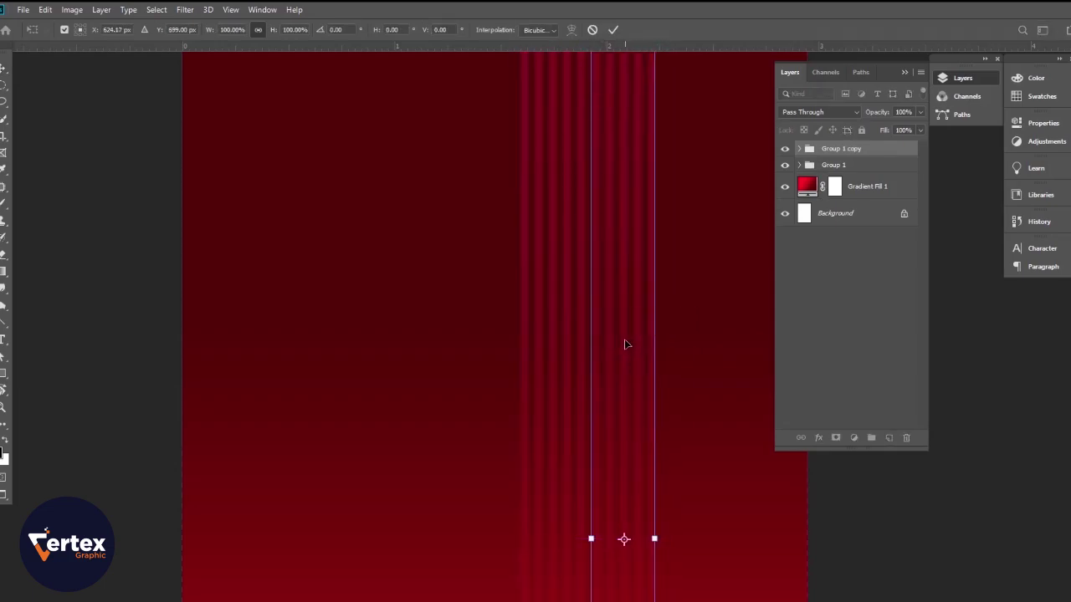
key("Return")
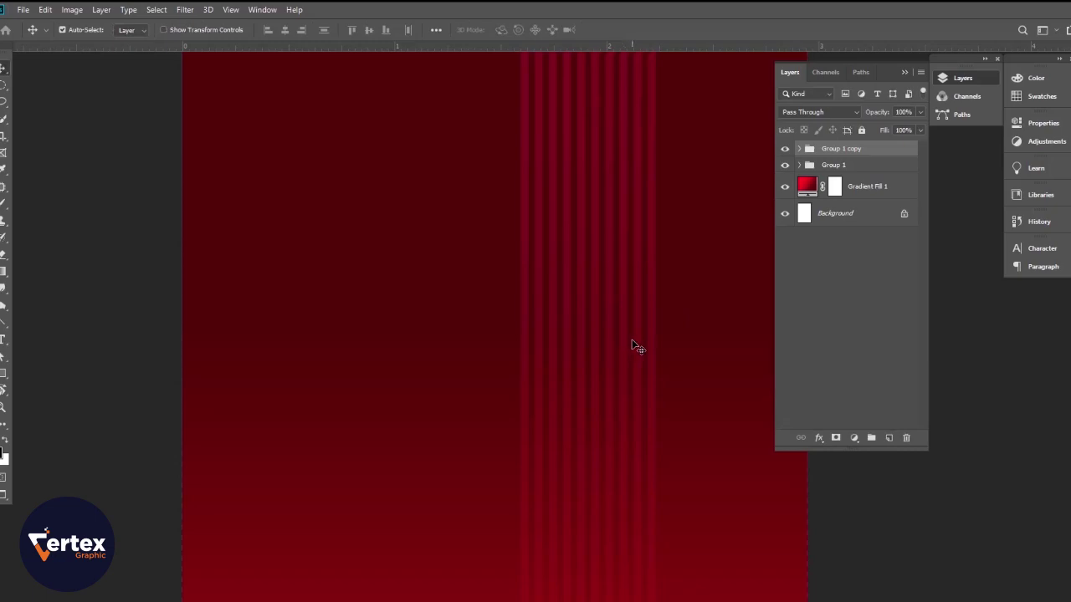
key("ctrl+j")
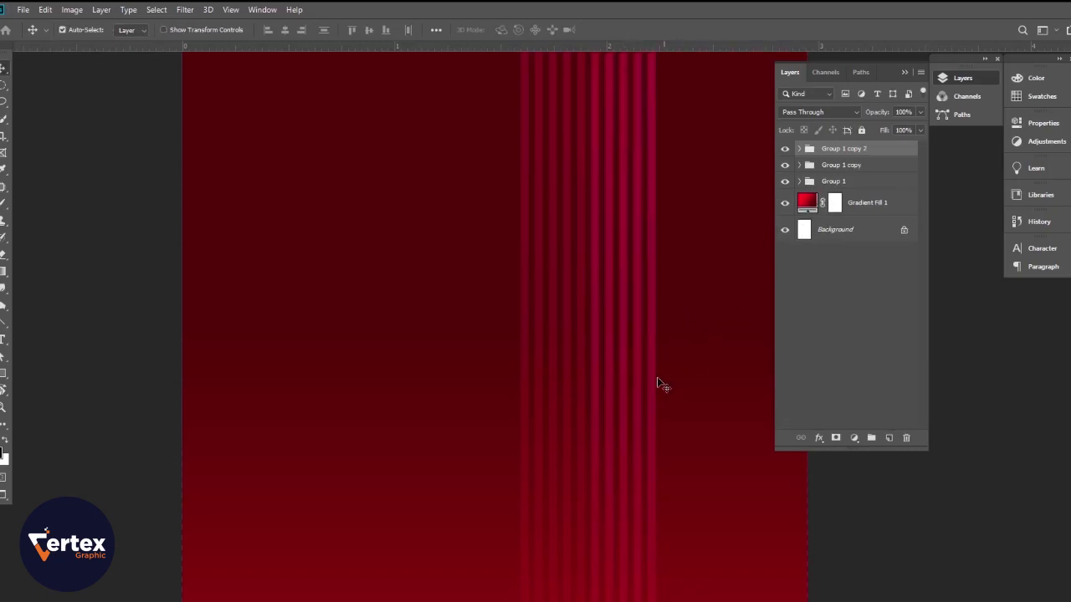
key("ctrl+t")
left_click_drag(621, 347, 691, 358)
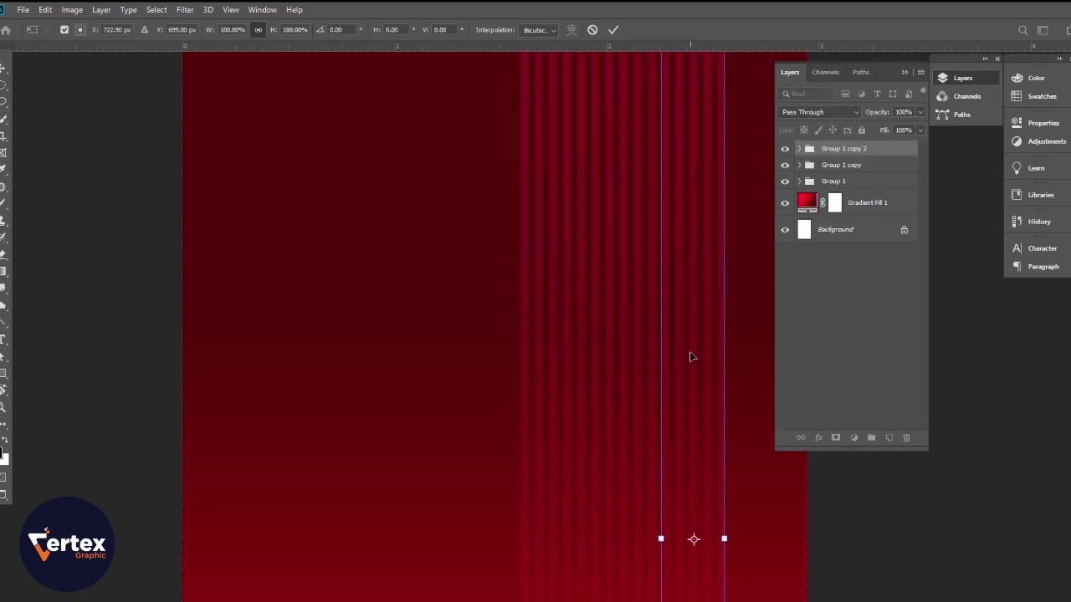
key("Return")
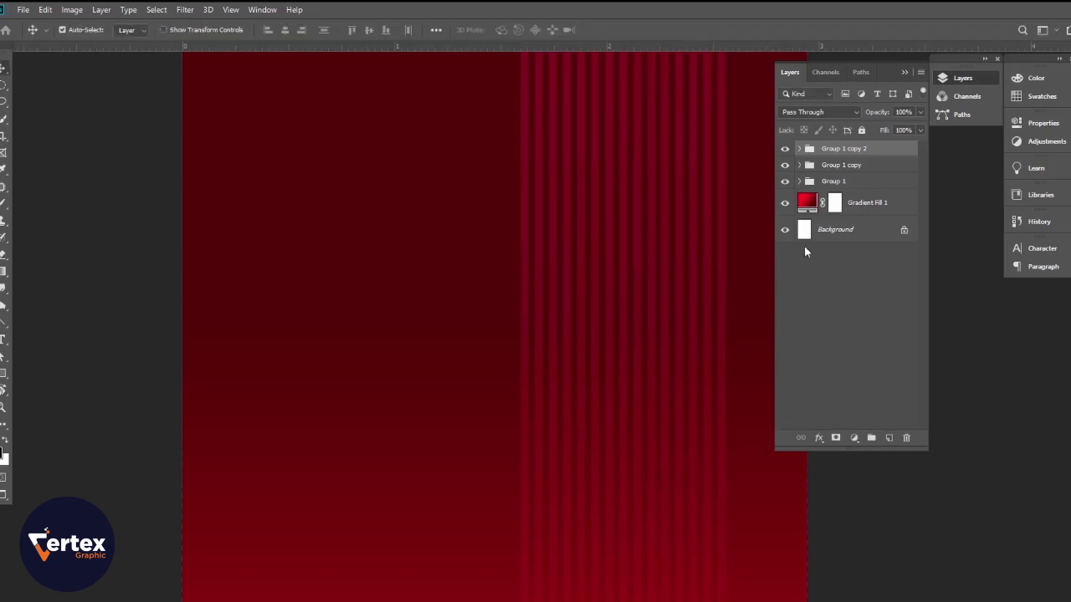
Add one more copy of the stripe group, extending the pattern to the canvas's right edge.
key("ctrl+j")
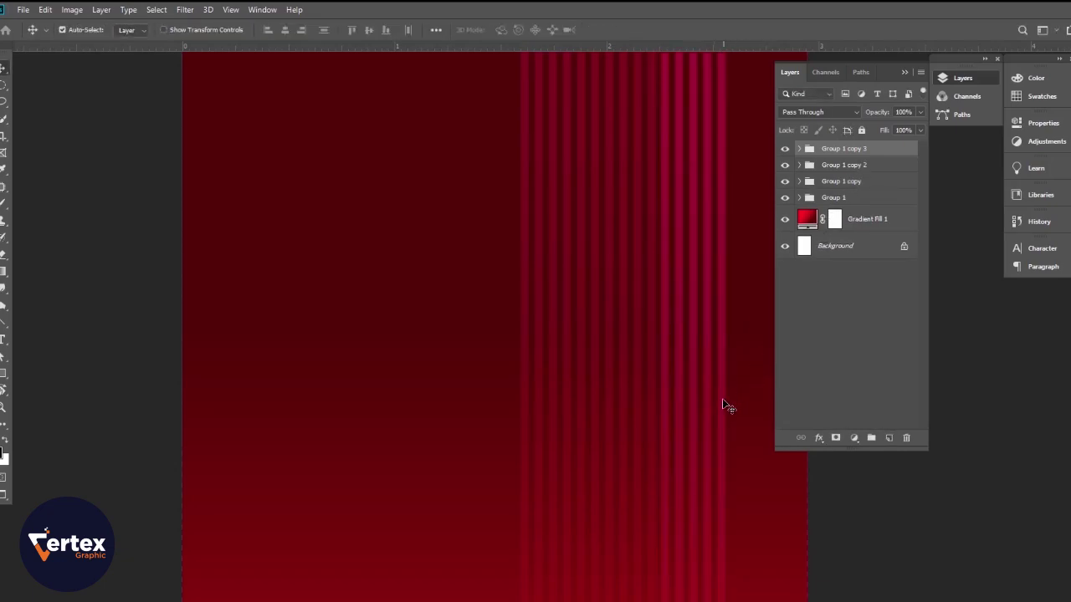
key("ctrl+t")
left_click_drag(711, 401, 760, 407)
key("Return")
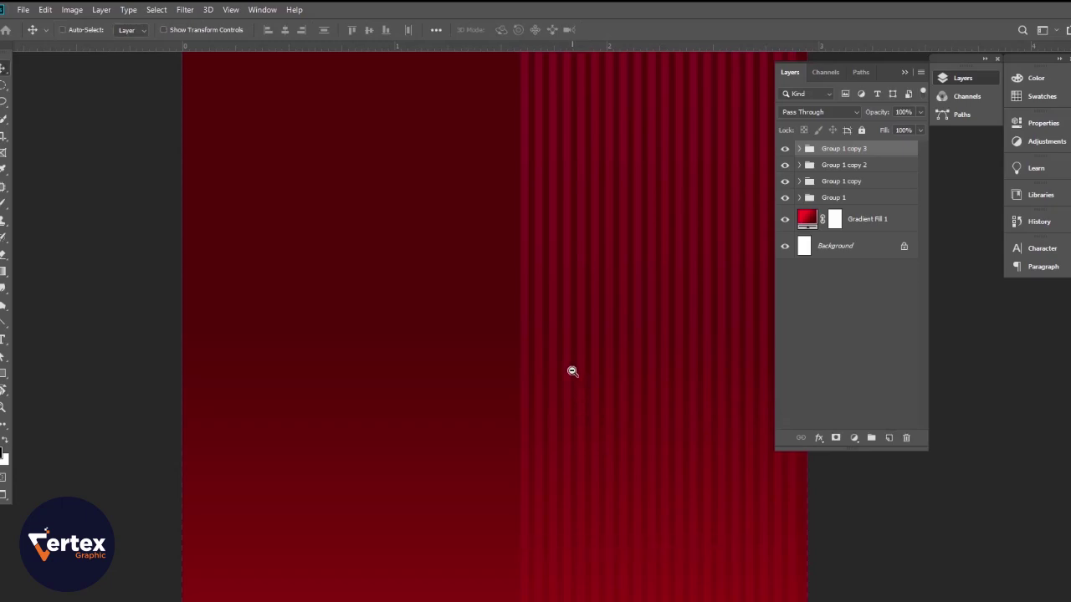
Group the four stripe groups together and move the combined group left toward the canvas's center.
scroll(574, 374, "down", 2)
left_click_drag(602, 394, 585, 276)
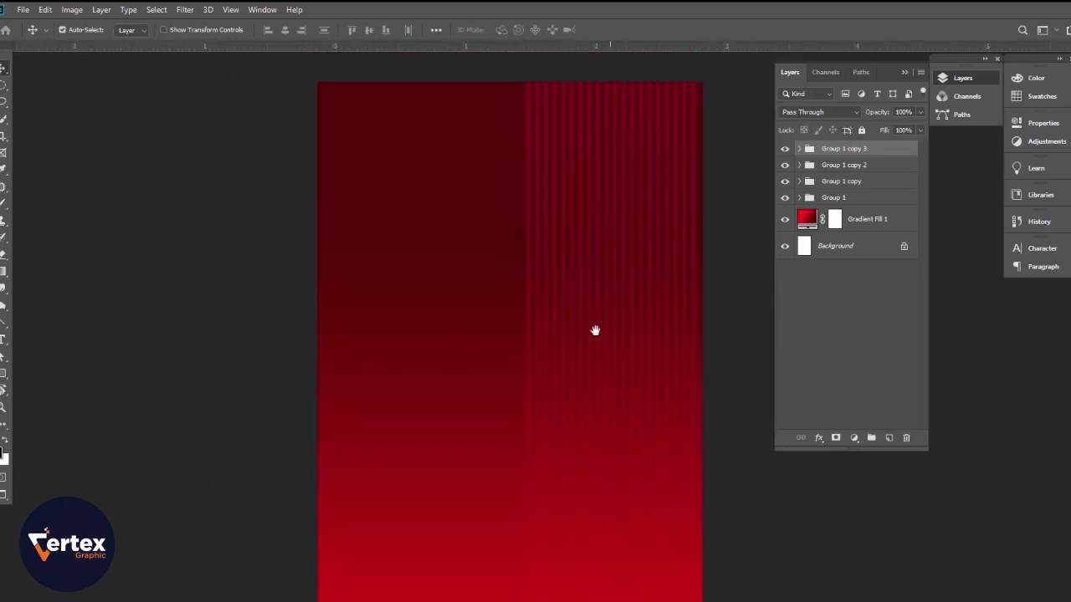
left_click(859, 197, "shift")
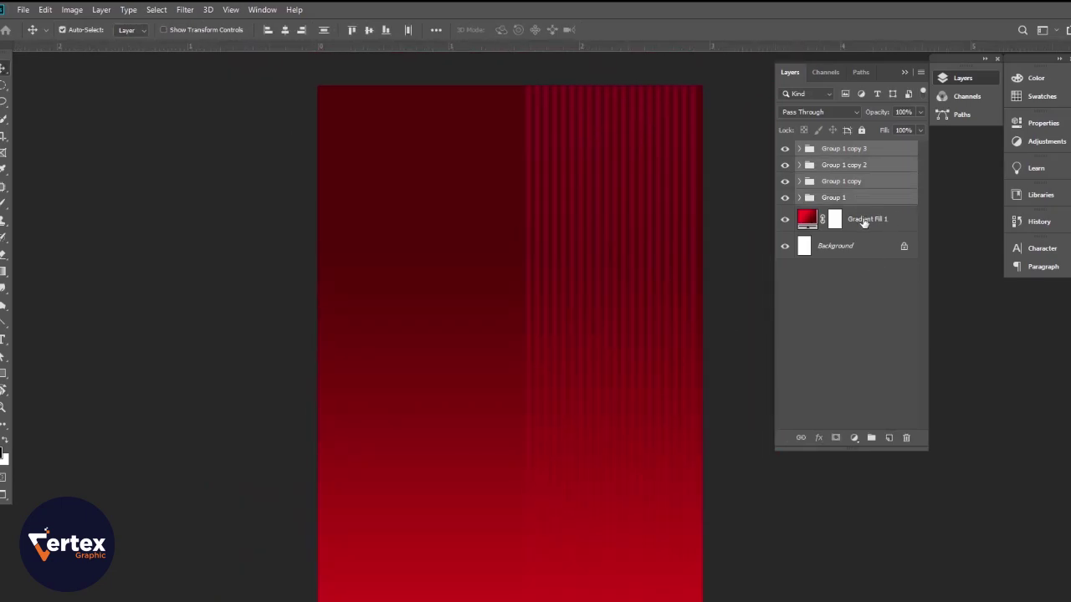
key("ctrl+g")
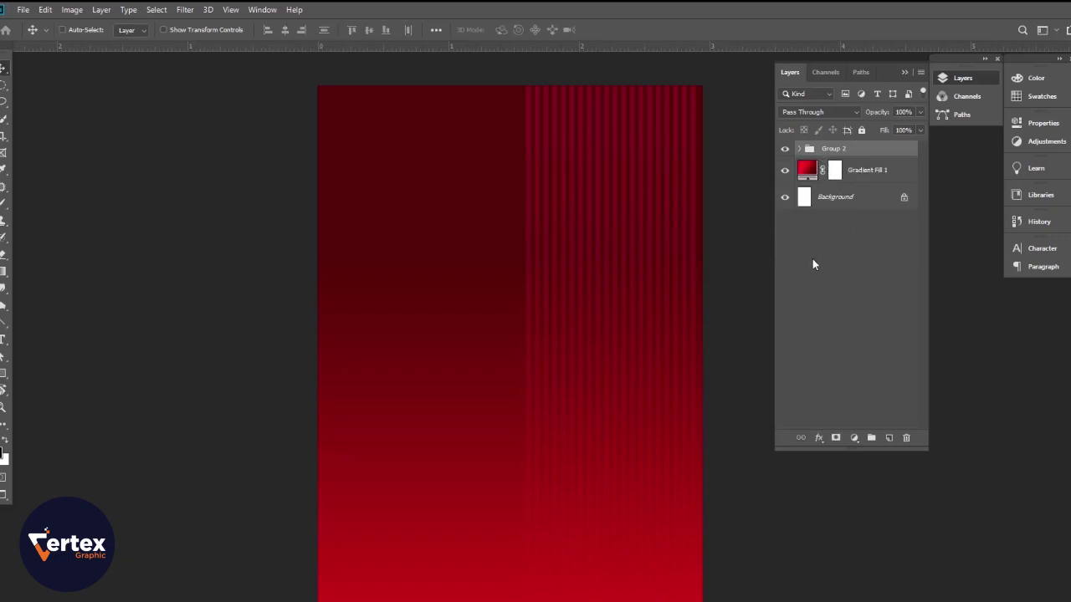
key("ctrl+t")
left_click_drag(615, 280, 549, 307)
key("Return")
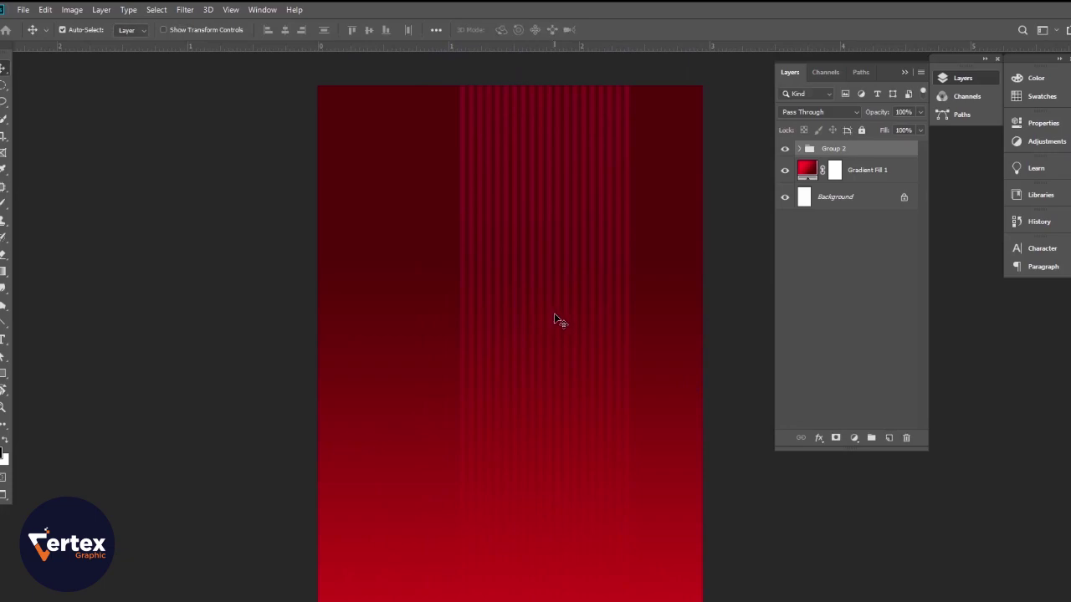
Duplicate the combined stripe group and place the copy to its left, covering the canvas up to the left edge.
key("ctrl+j")
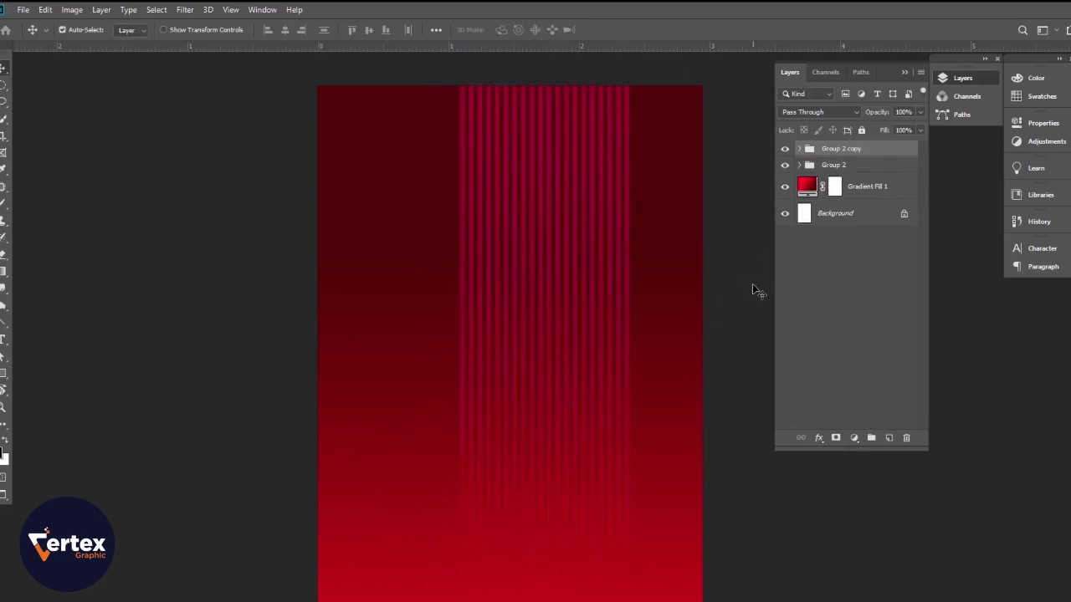
key("ctrl+t")
left_click_drag(590, 306, 416, 314)
key("Return")
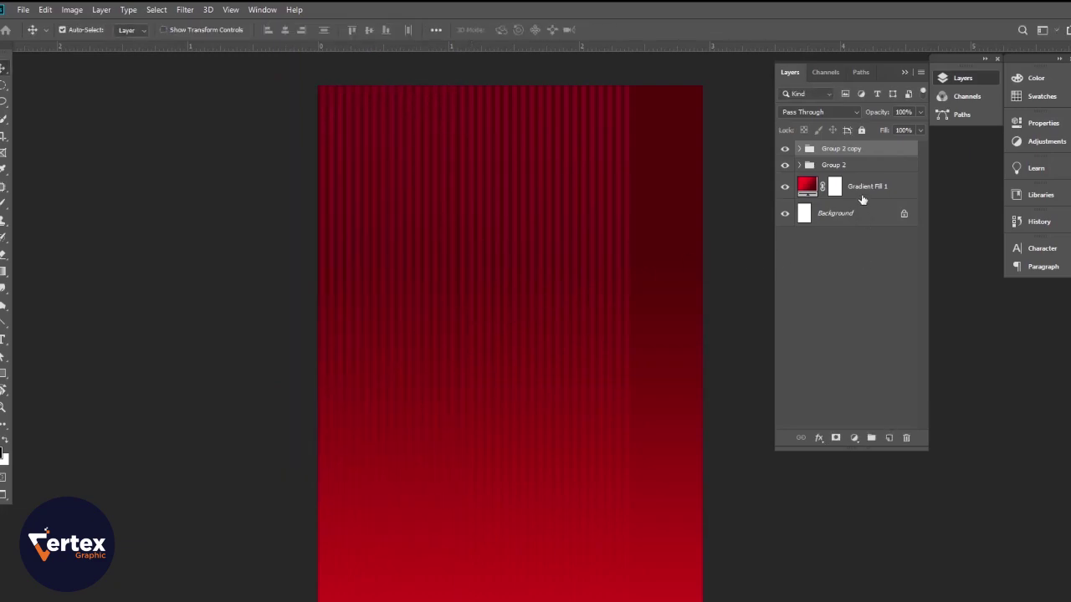
Duplicate the combined stripe group again and align the copy over the uncovered area at the canvas's right side.
key("ctrl+j")
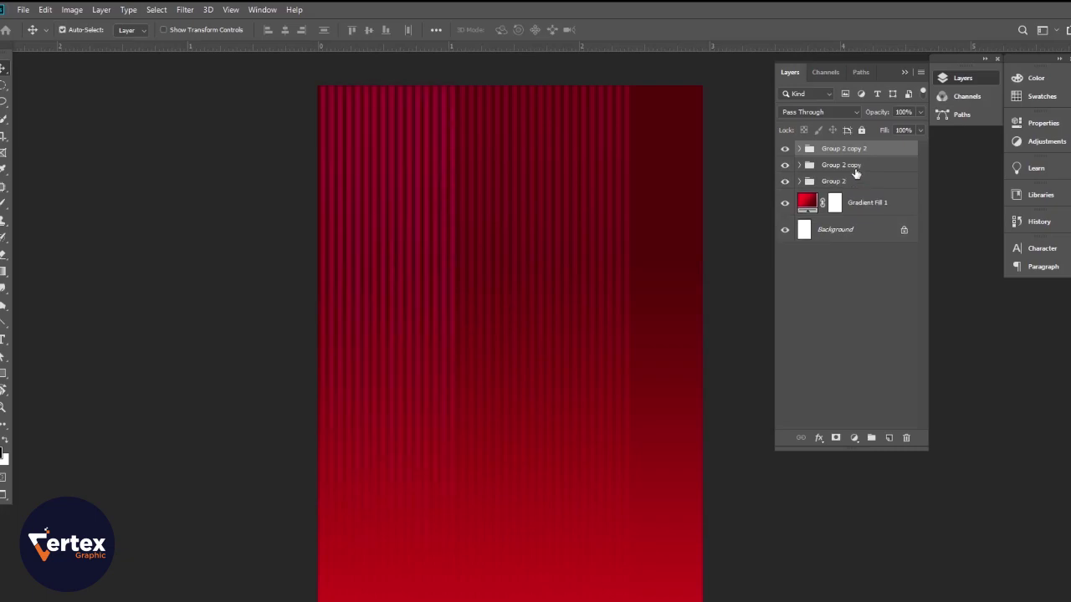
key("ctrl+t")
left_click_drag(399, 291, 730, 294)
mouse_move(661, 287)
left_mouse_down()
mouse_move(689, 287)
mouse_move(677, 285)
left_mouse_up()
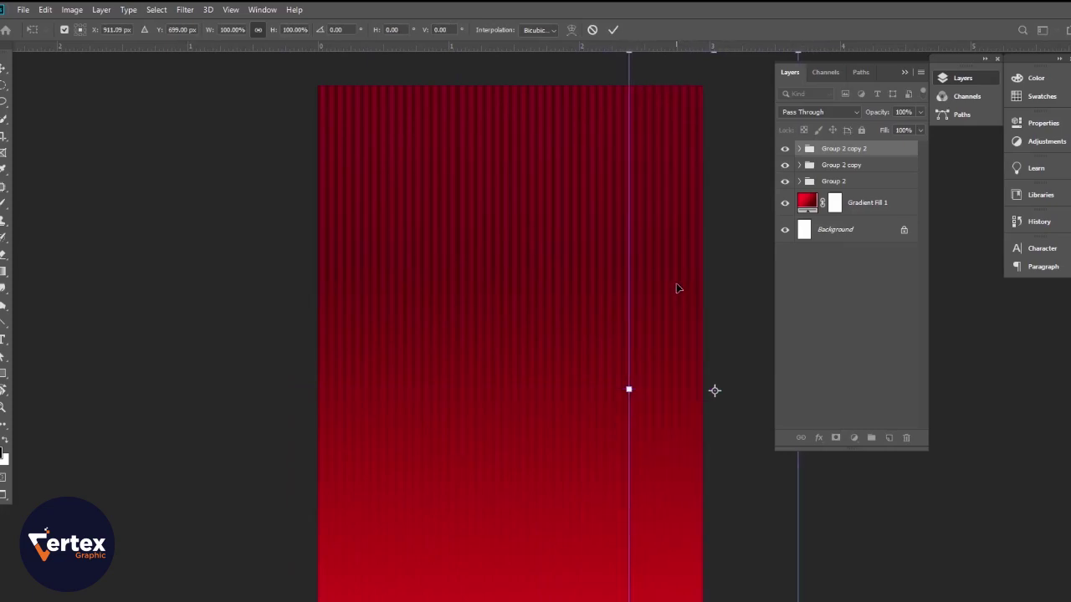
key("Return")
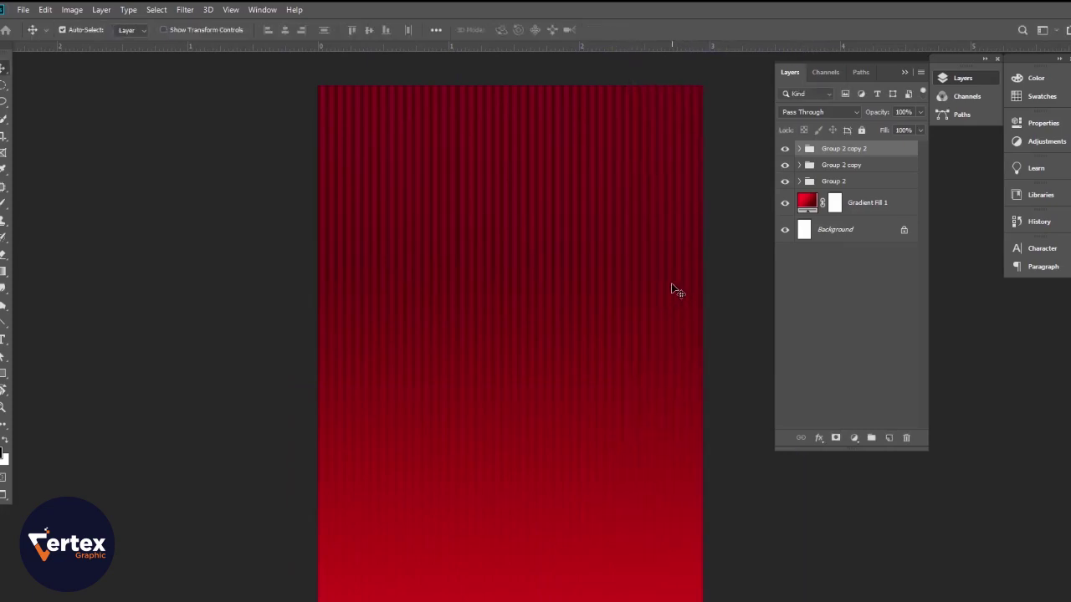
Group the three combined stripe groups and name the new group Strip.
left_click(497, 285, "ctrl+alt")
left_click(497, 284, "ctrl+alt")
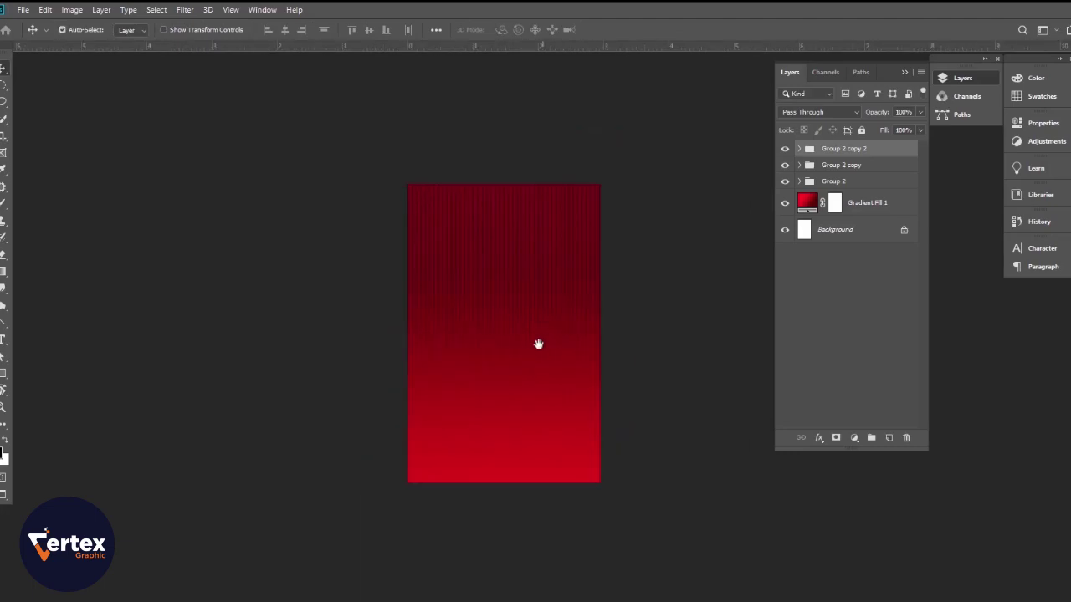
left_click(491, 281, "ctrl")
left_click(836, 181, "shift")
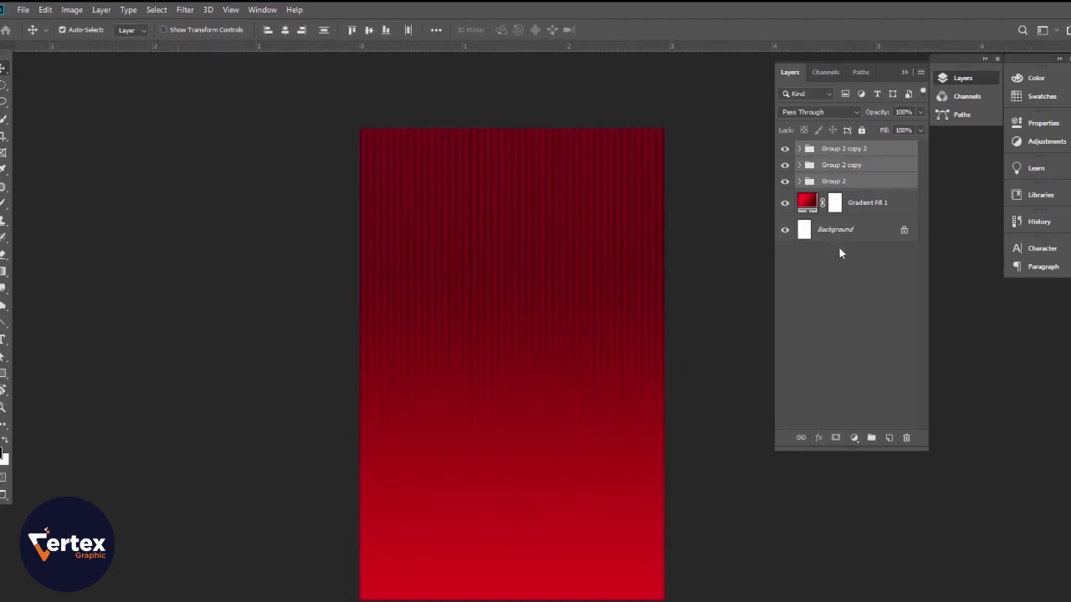
key("ctrl+g")
double_click(835, 148)
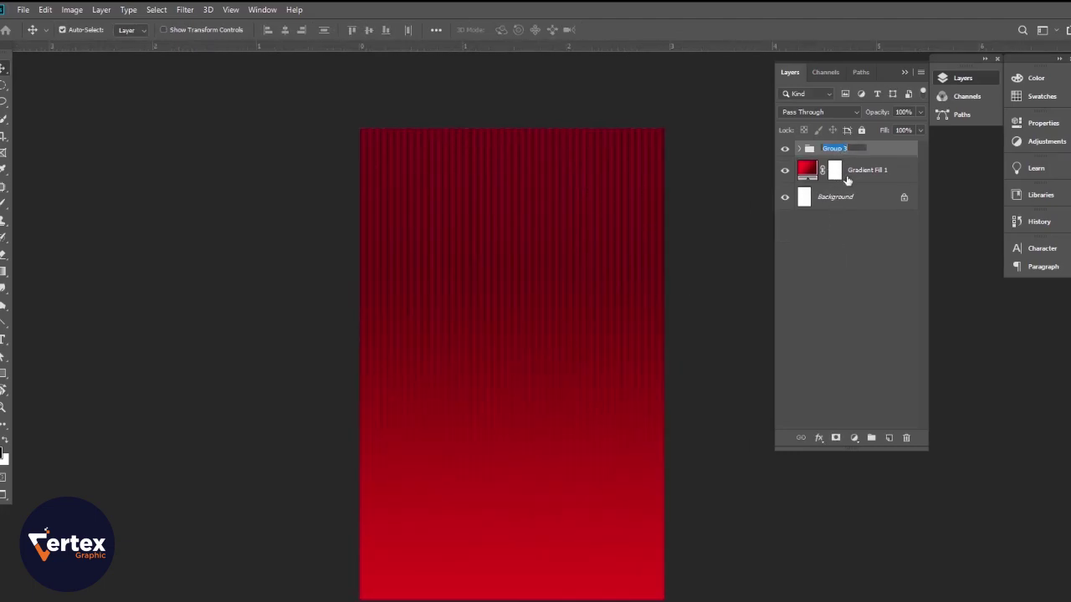
type("s")
key("Return")
Set the Strip group's blend mode to Screen and lower its opacity to 31%.
left_click(842, 109)
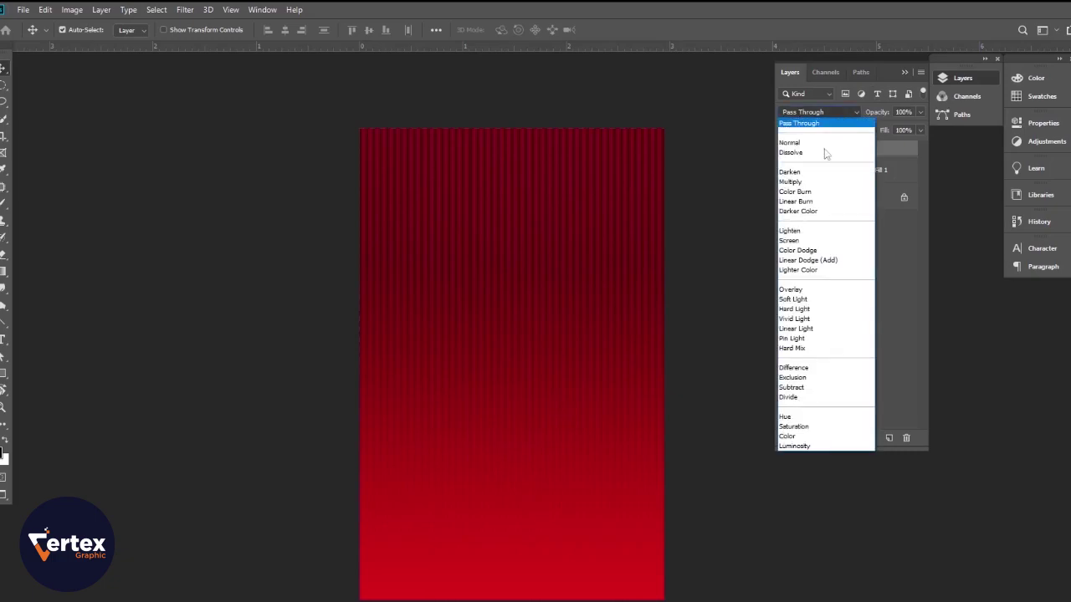
left_click(802, 241)
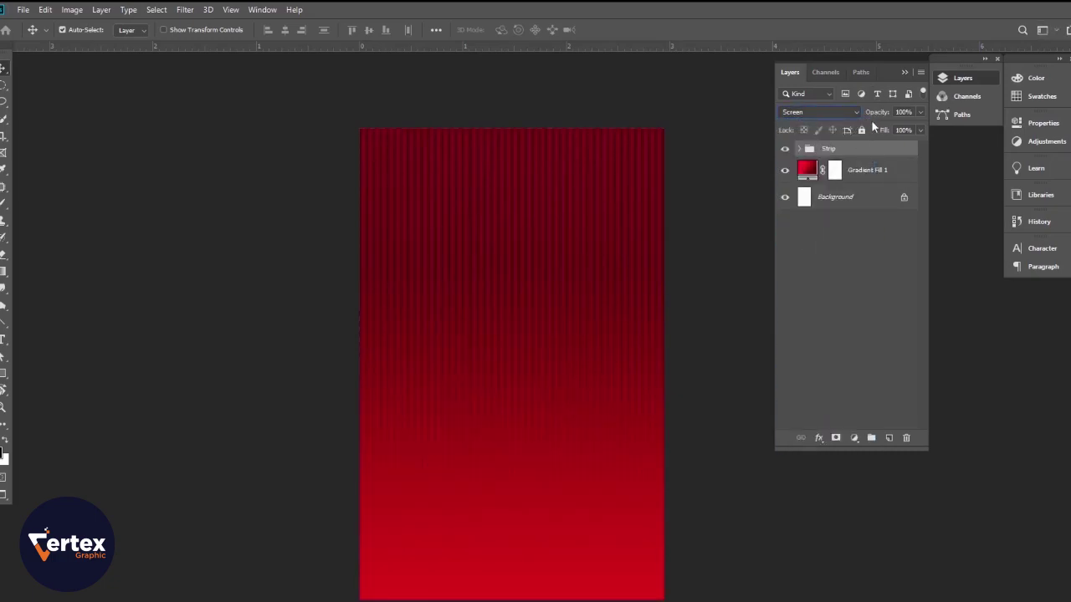
left_click_drag(876, 113, 831, 118)
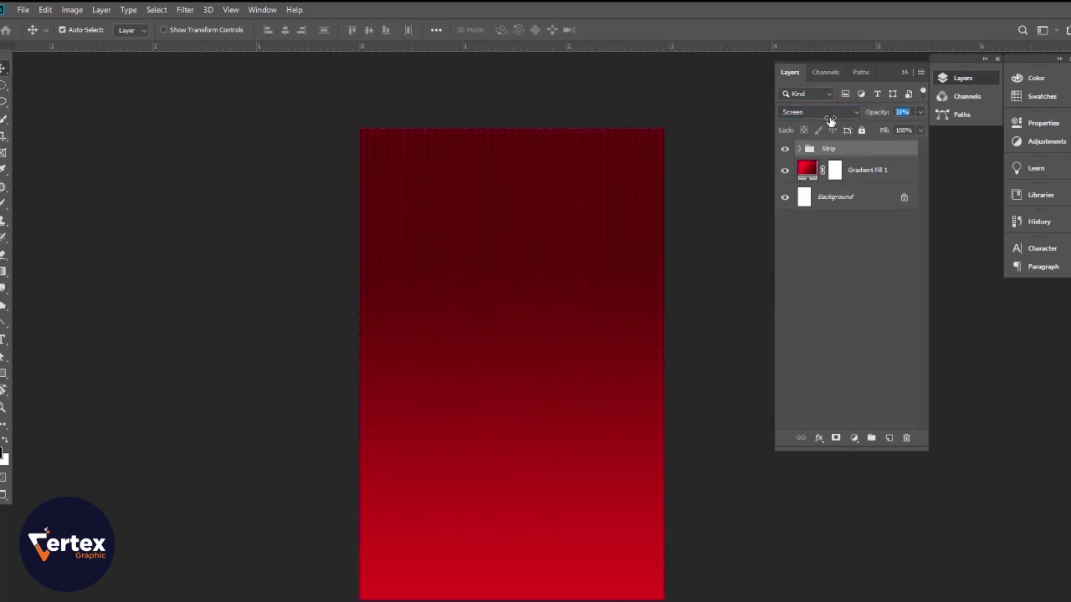
left_click(729, 208)
Paste the red liquid splash artwork as a smart object and move it down to the lower part of the canvas.
left_click_drag(545, 267, 558, 280)
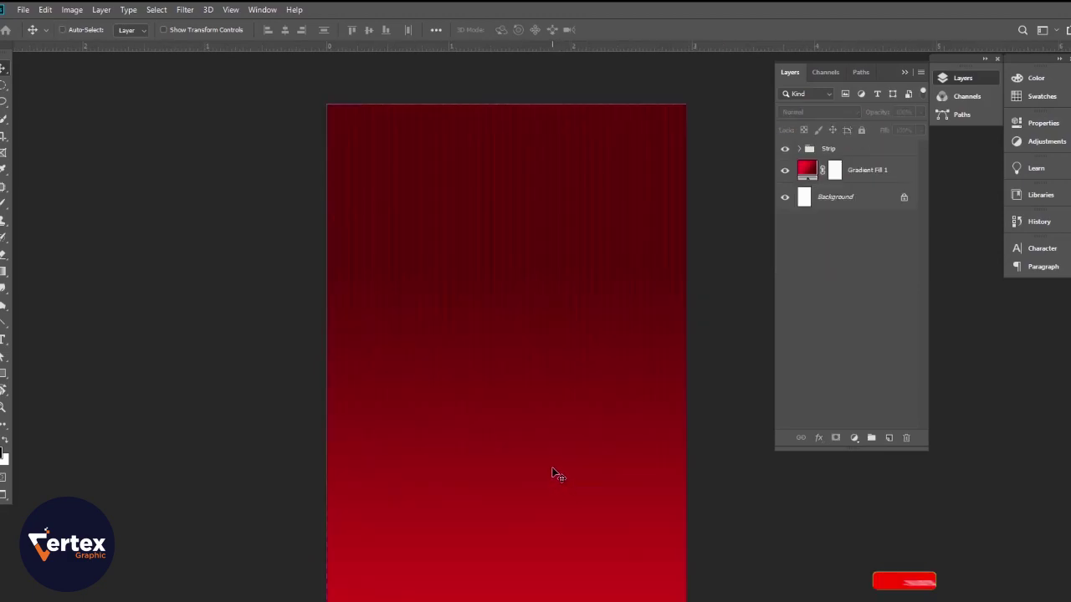
key("ctrl+v")
scroll(502, 435, "down", 2)
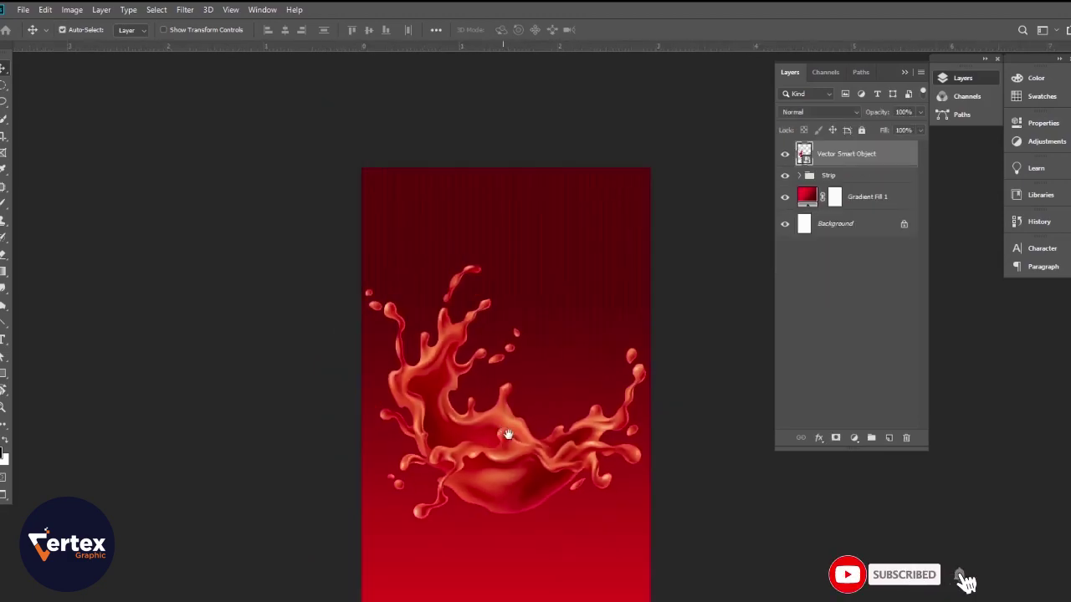
left_click_drag(488, 457, 486, 554)
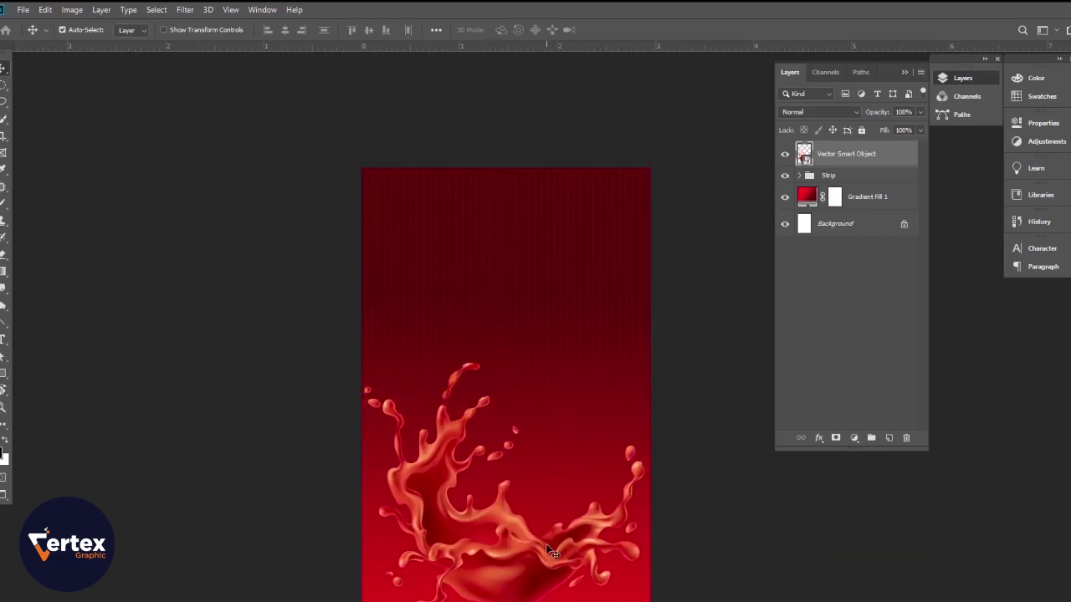
Squash the splash vertically from its upper edge to a height of about 65%, keeping its width.
key("ctrl+t")
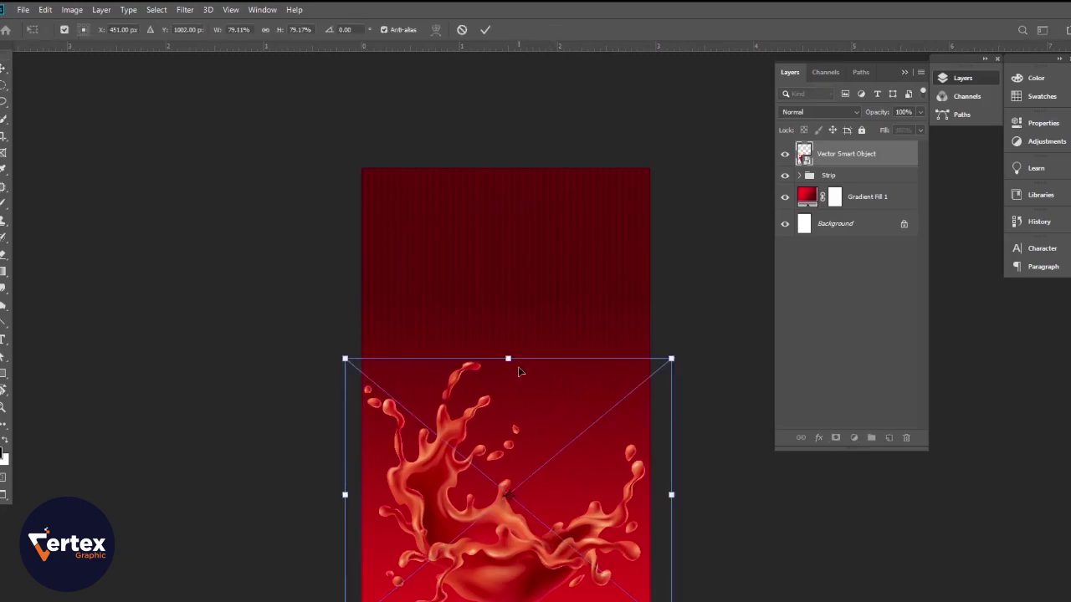
left_click_drag(512, 358, 508, 408)
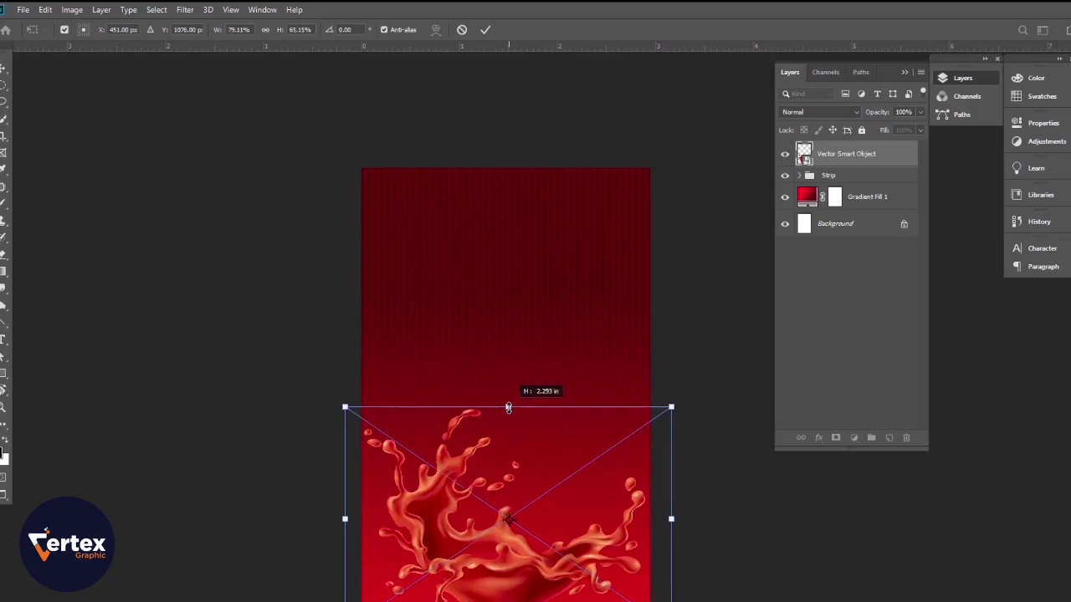
key("Return")
Nudge the splash down toward the canvas's bottom edge and fine-tune its vertical position.
key("shift+Down")
key("shift+Down")
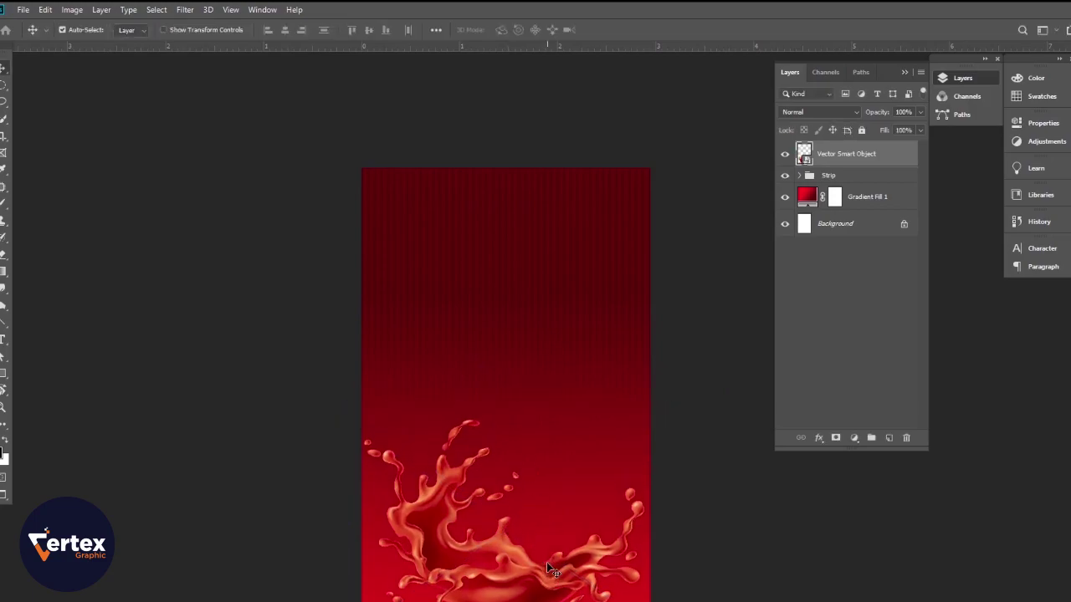
key("shift+Down")
key("shift+Down")
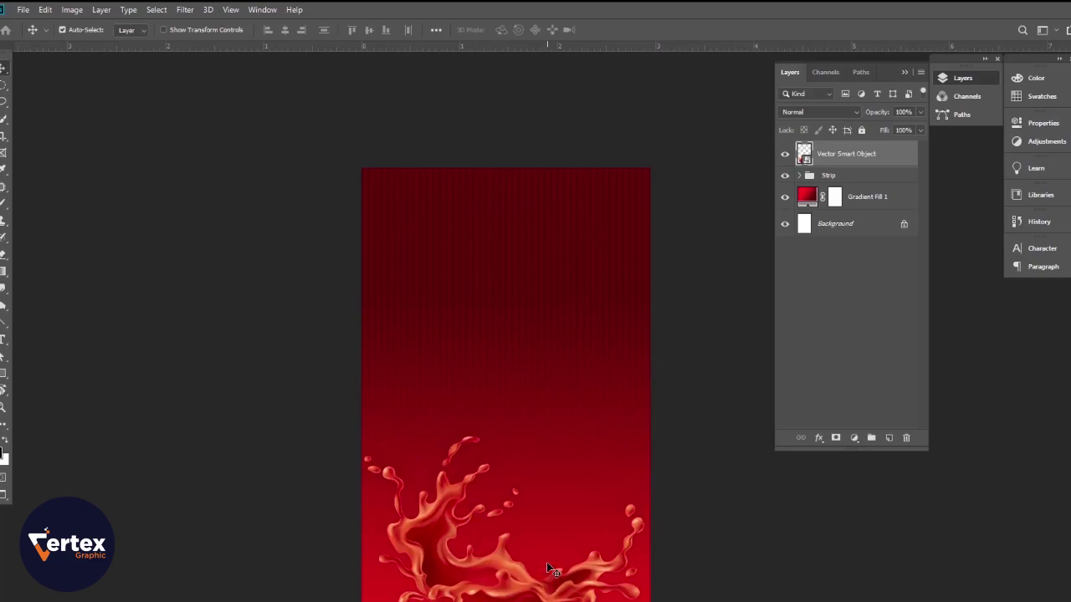
key("Up")
key("Up")
key("Up")
key("Up")
key("Up")
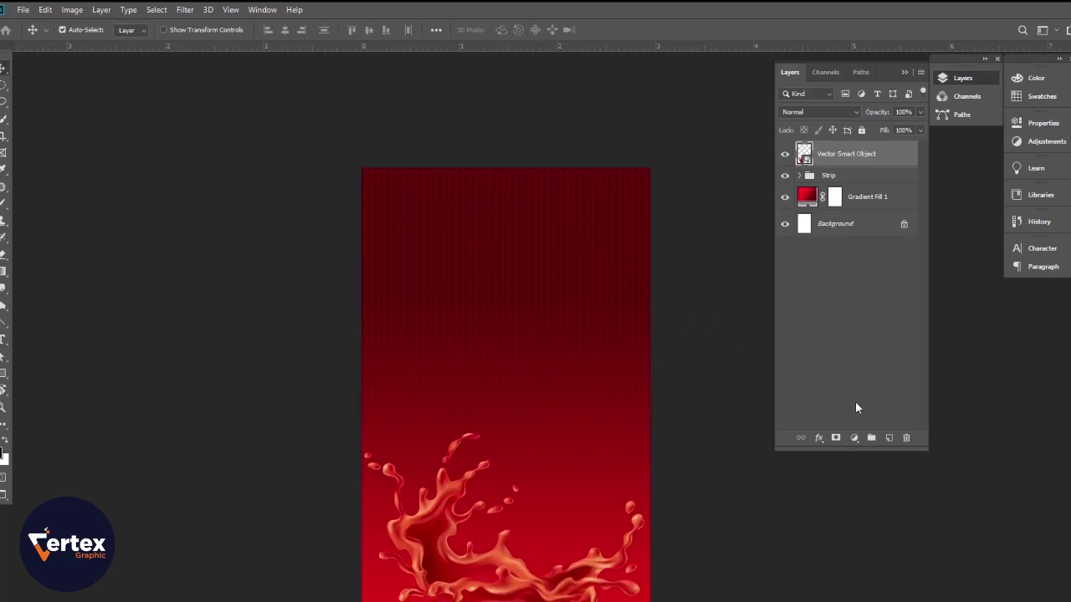
Clip a Color Balance adjustment to the splash with midtones Cyan–Red +17 and Magenta–Green -9, and adjust its Yellow–Blue balance.
left_click(855, 439)
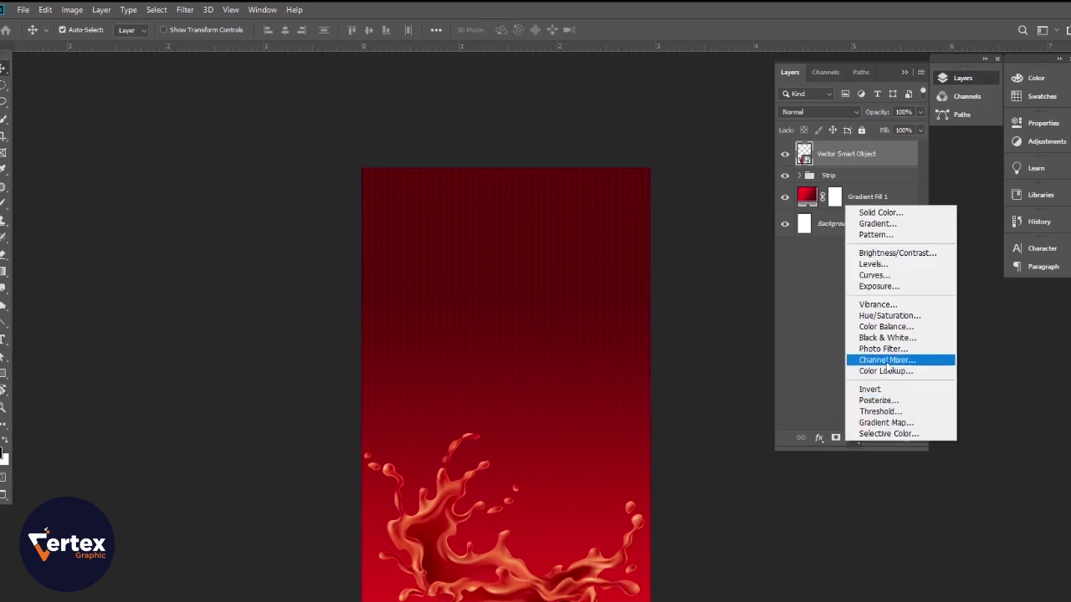
left_click(889, 306)
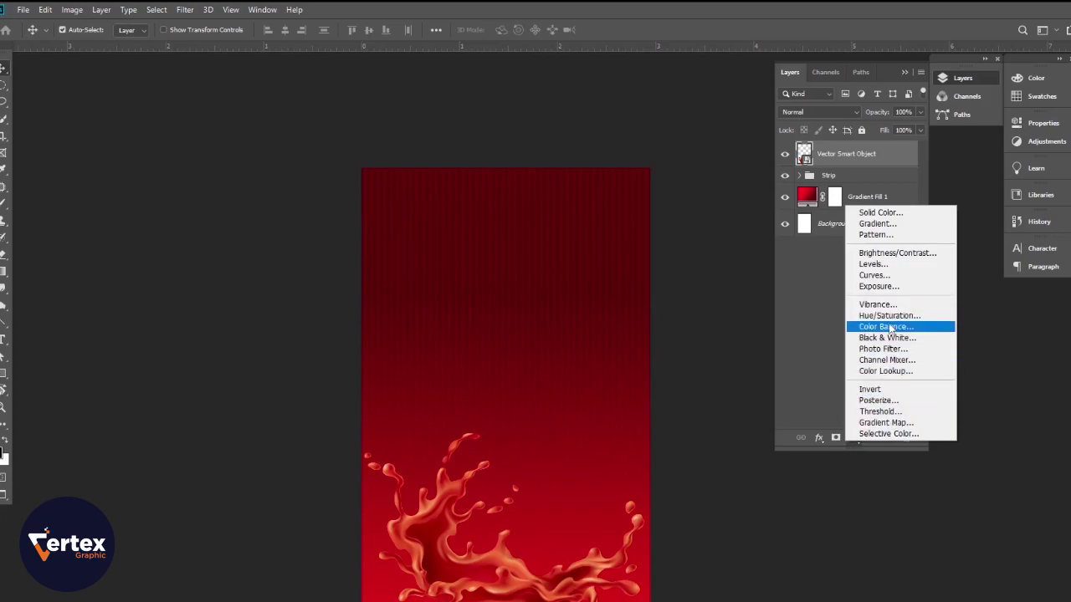
left_click(888, 327)
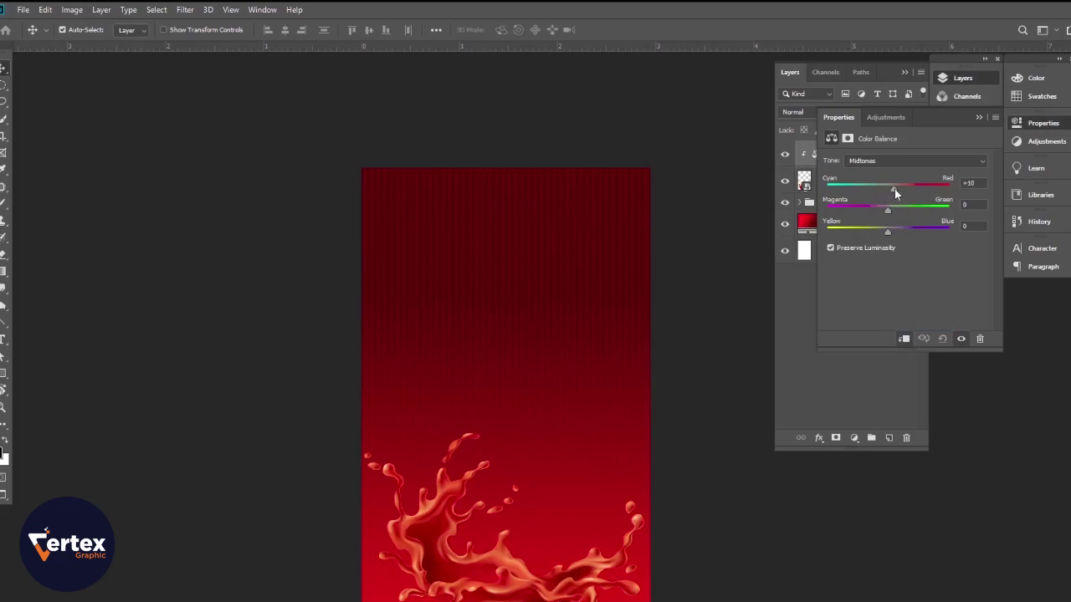
left_click_drag(890, 214, 886, 213)
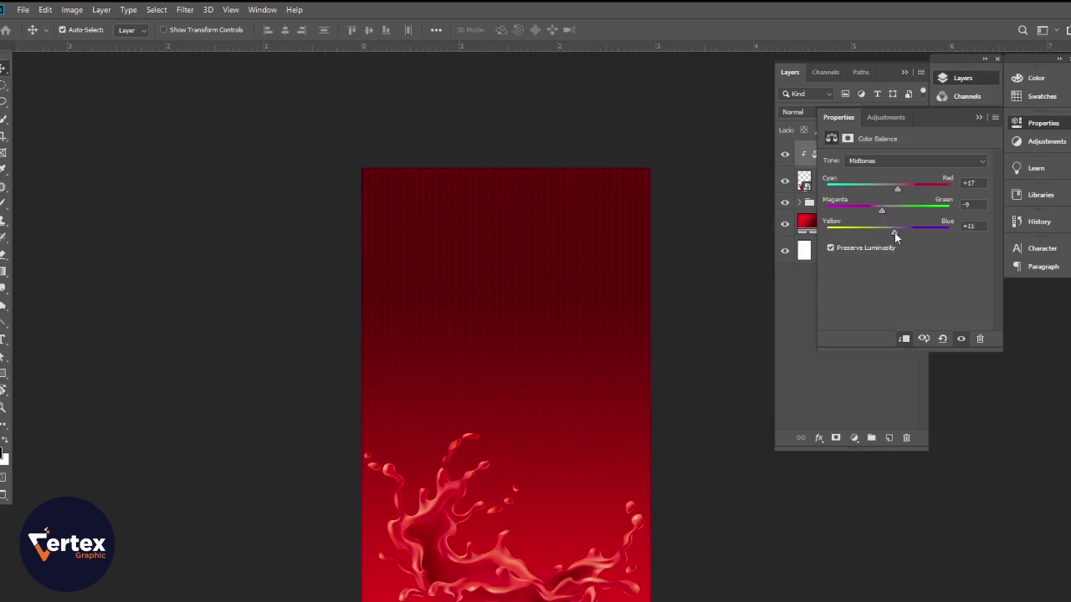
mouse_move(894, 233)
left_mouse_down()
mouse_move(875, 235)
mouse_move(884, 237)
left_mouse_up()
left_click(979, 118)
Clip a Levels adjustment to the splash with input black level about 25 and output white level 213.
left_click(855, 438)
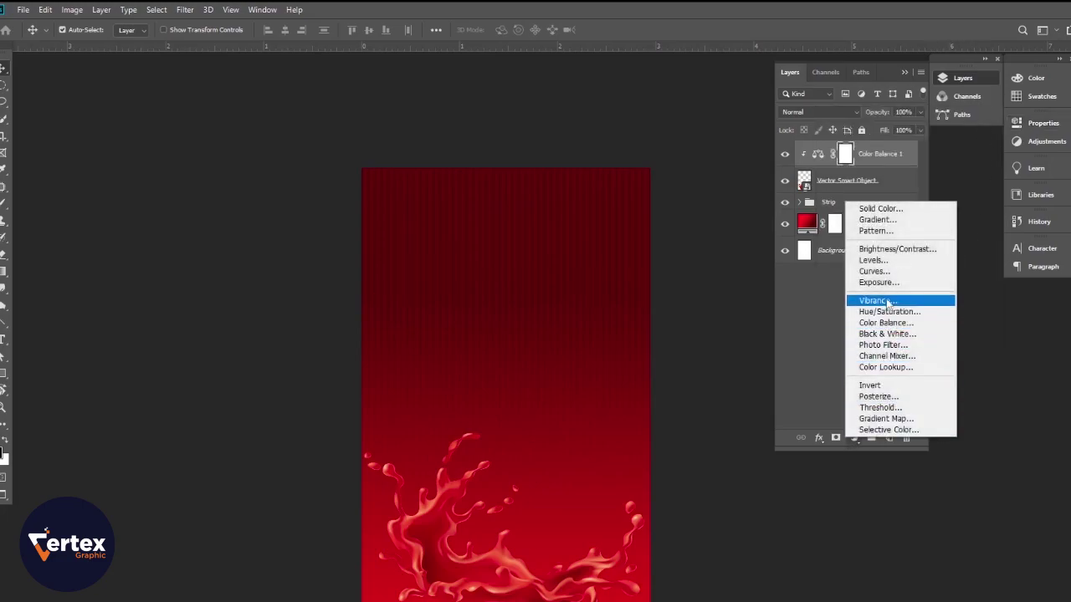
left_click(887, 257)
left_click(904, 338)
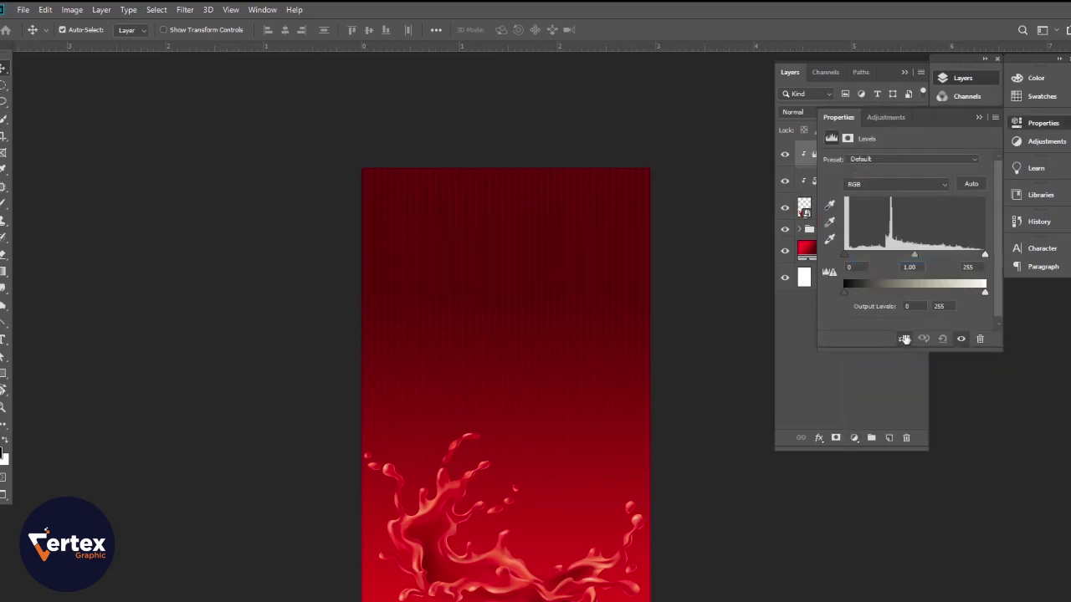
left_click_drag(983, 295, 967, 299)
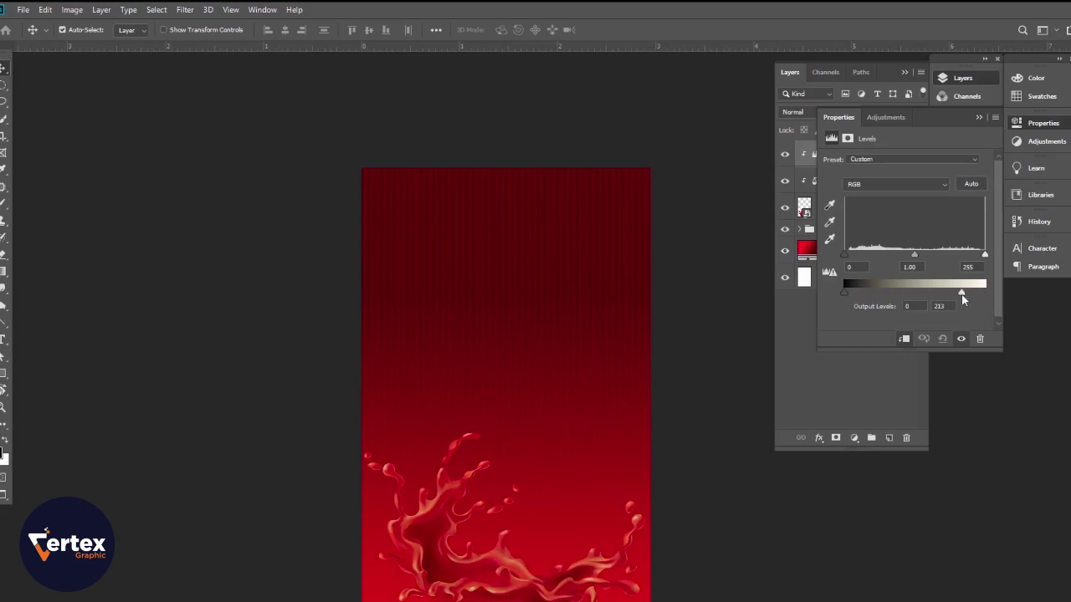
left_click_drag(846, 263, 862, 261)
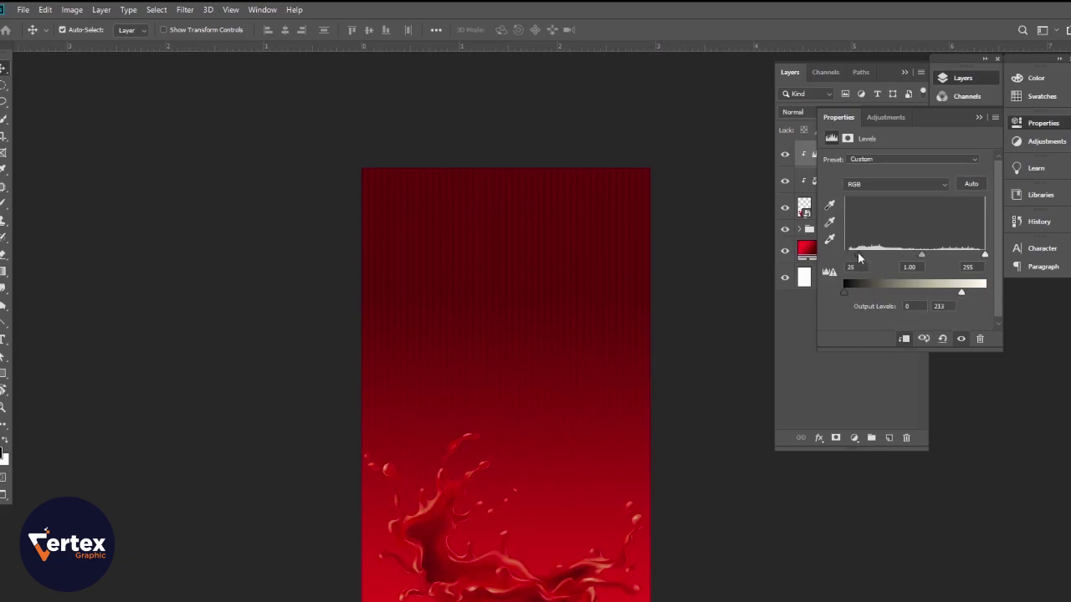
left_click(979, 118)
Nudge the red splash slightly down and to the right on the canvas.
scroll(497, 507, "up", 2)
left_click_drag(527, 522, 517, 507)
left_click_drag(535, 554, 540, 577)
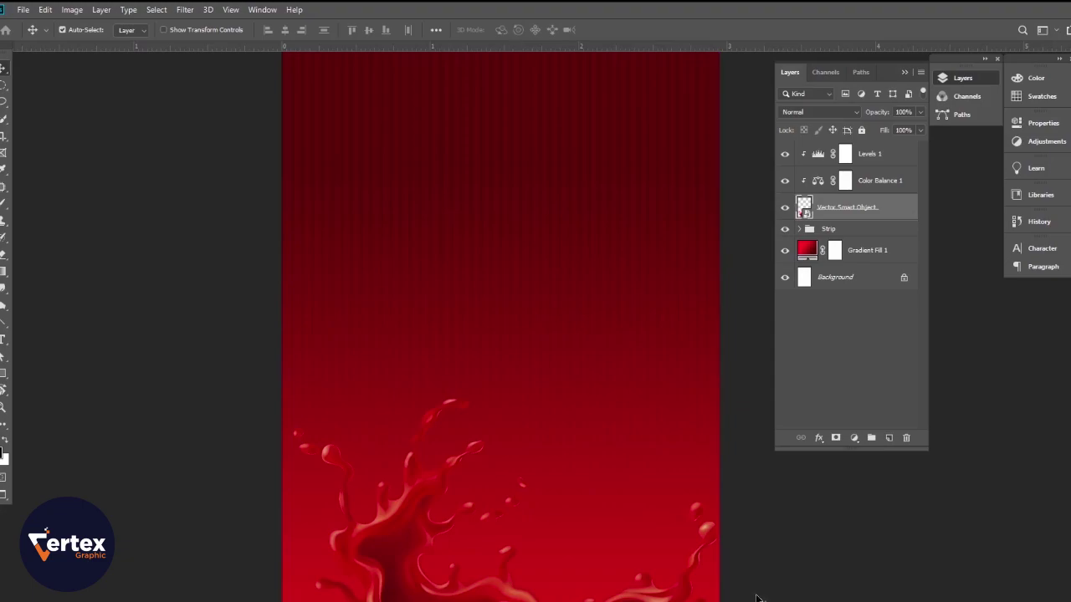
Group the splash smart object with its Color Balance and Levels adjustments and name the group splashes.
left_click(868, 211)
left_click(873, 156, "shift")
key("ctrl+g")
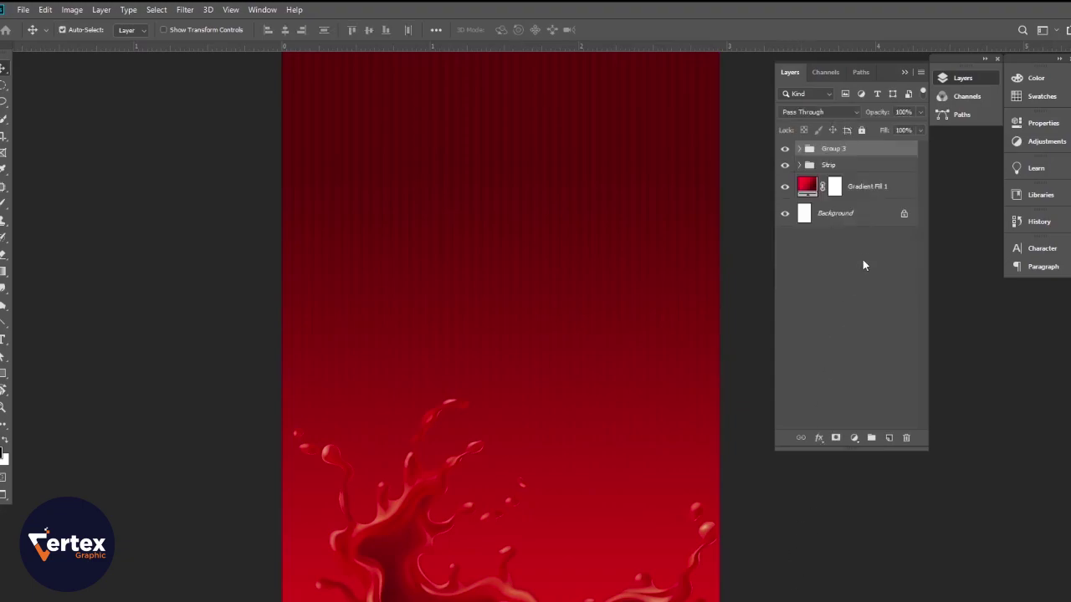
double_click(833, 149)
key("BackSpace")
key("Return")
Place the tomato image pngwing.com (35) from Downloads as an embedded smart object.
left_click_drag(587, 546, 562, 531)
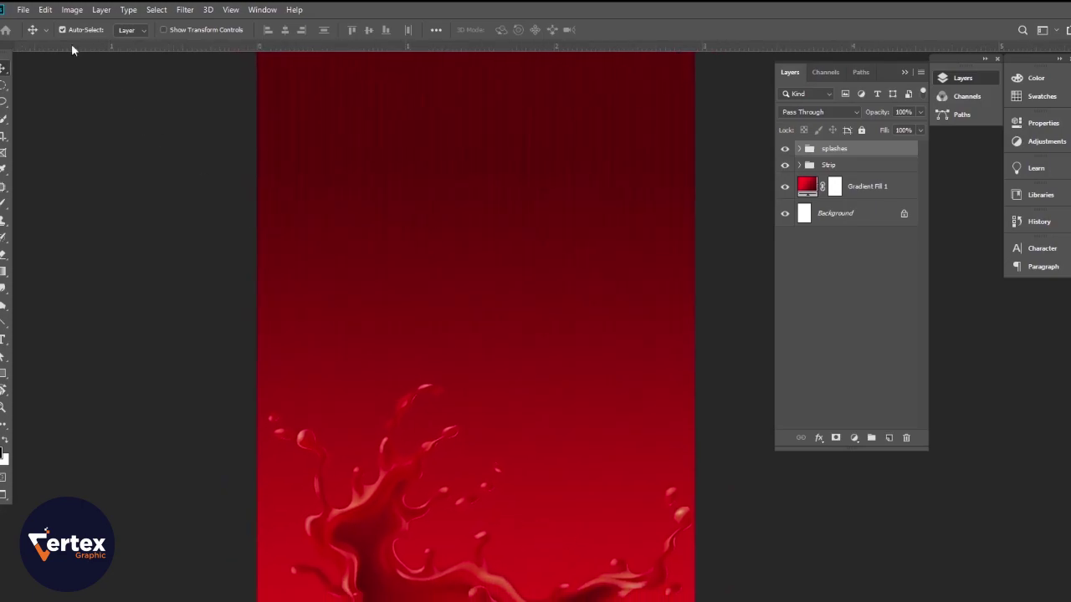
left_click(23, 10)
left_click(56, 260)
left_click(515, 139)
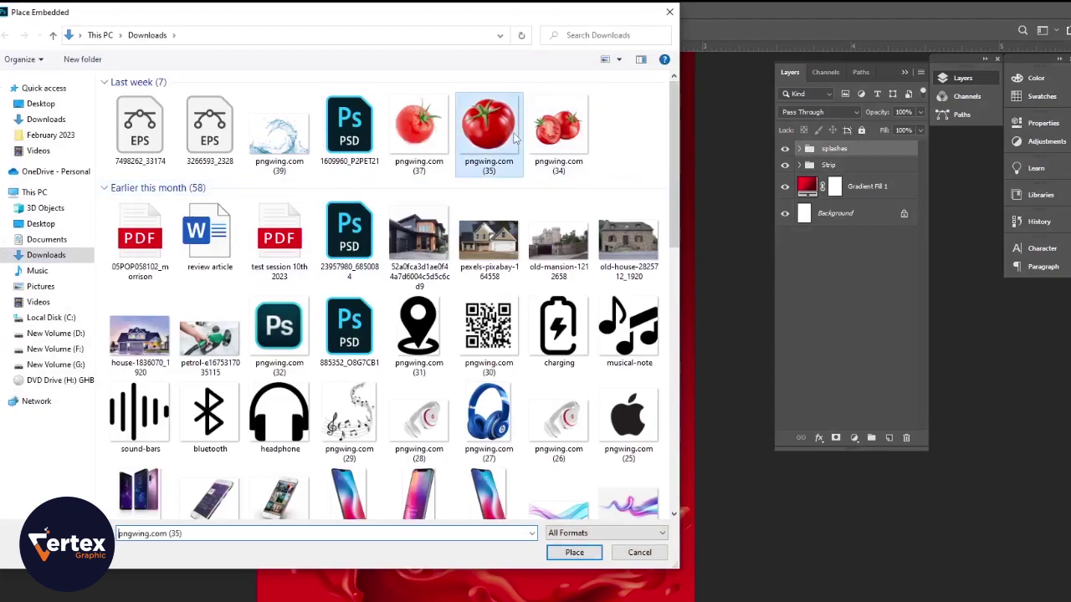
left_click(574, 552)
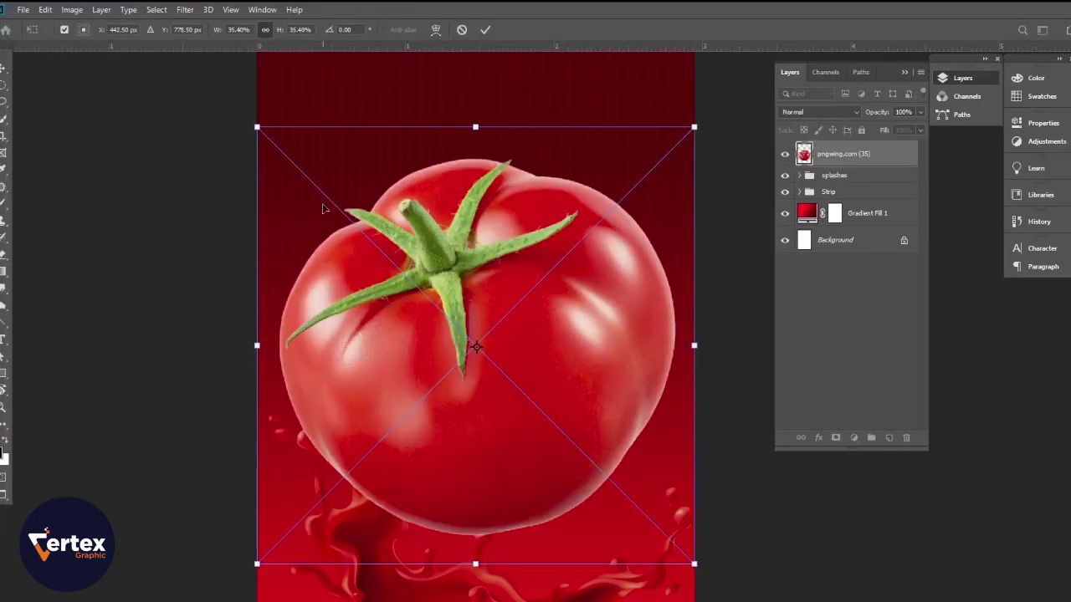
Scale the tomato to 17.78%, rotate it about -41°, and position it partly off the canvas's lower-right corner.
left_click_drag(263, 136, 454, 371)
left_click_drag(733, 339, 589, 315)
left_click_drag(608, 401, 661, 518)
left_click_drag(841, 552, 873, 564)
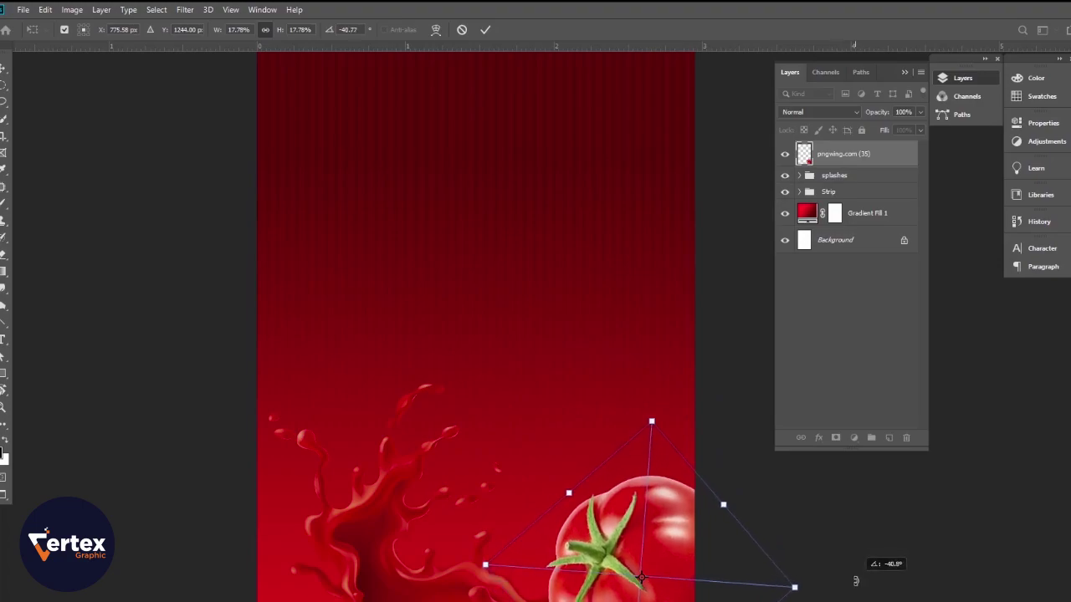
left_click_drag(649, 548, 649, 540)
key("Return")
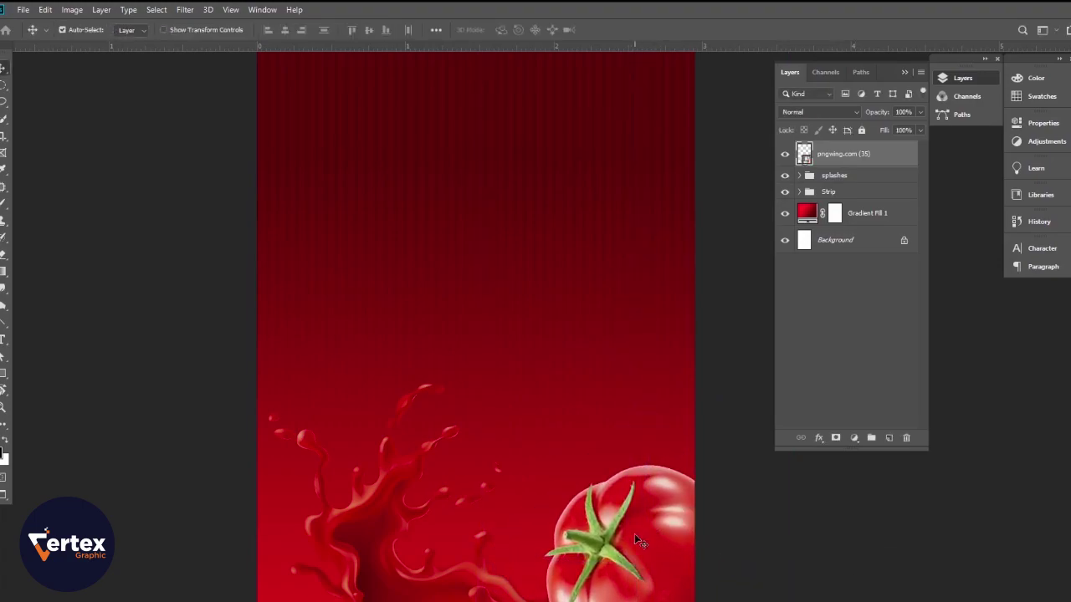
Apply Levels to the tomato as a smart filter with input black level 37 and output white level 229.
left_click(854, 437)
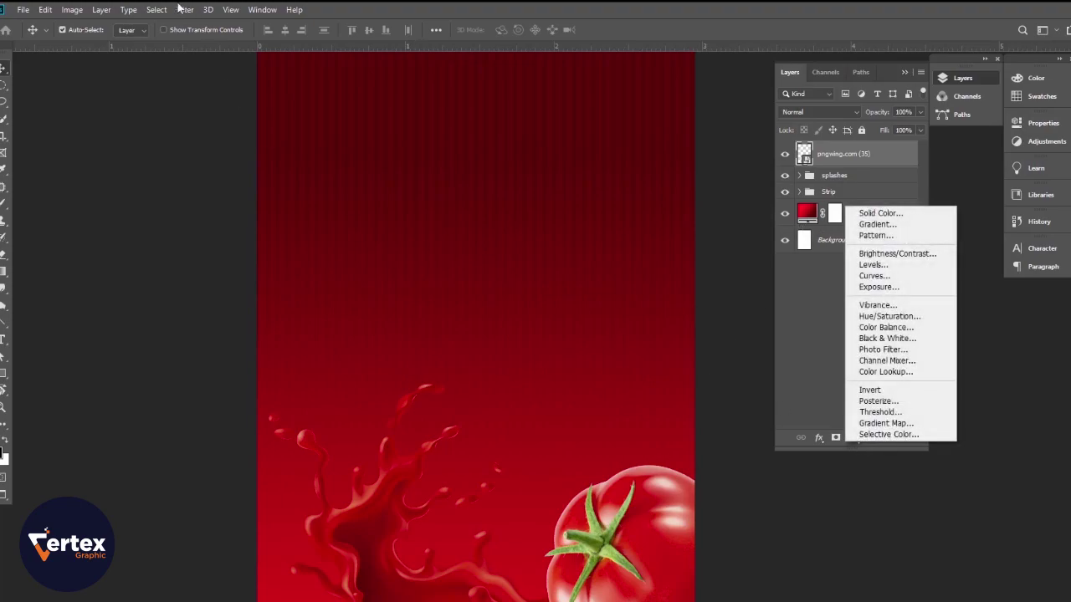
left_click(63, 12)
left_click(70, 10)
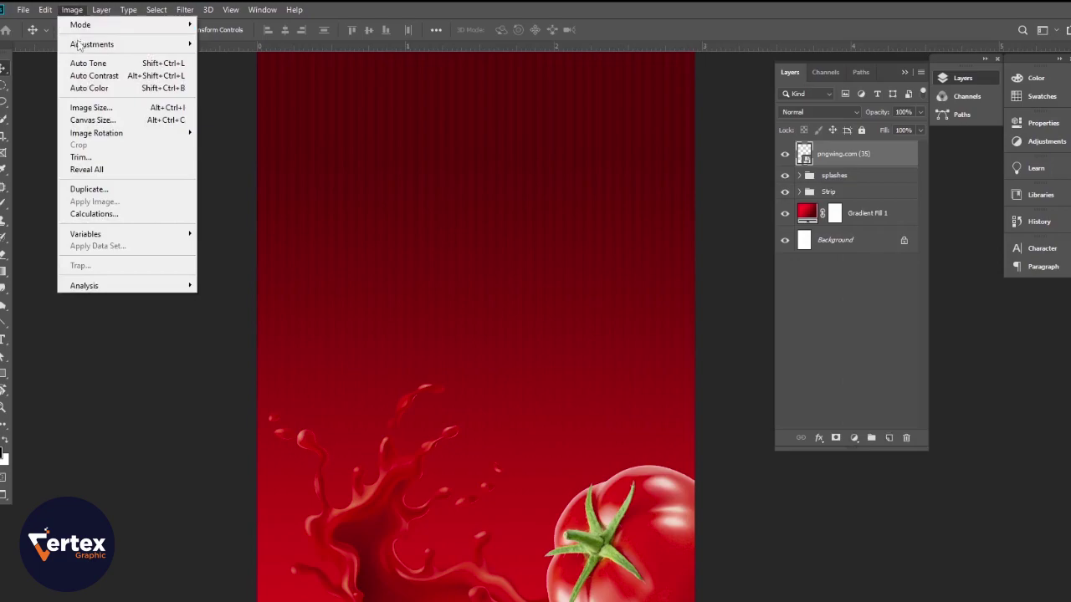
mouse_move(78, 49)
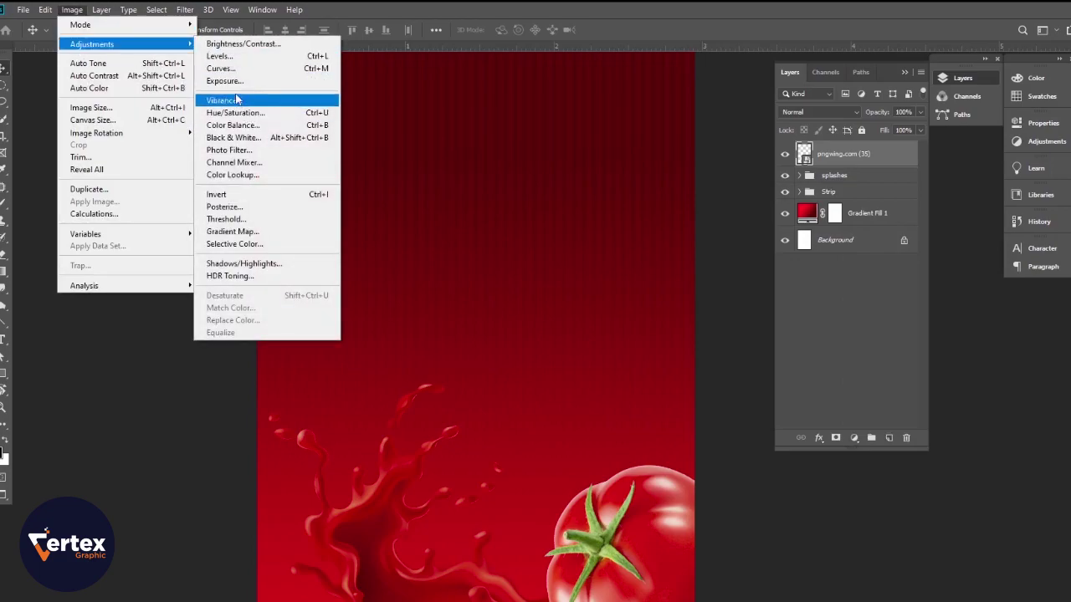
left_click(224, 58)
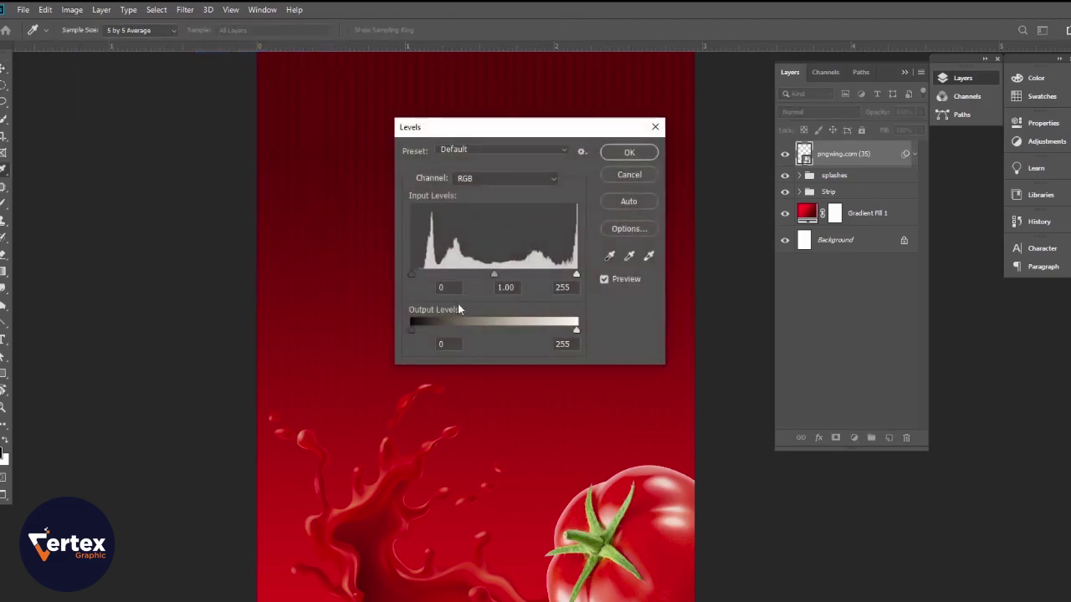
left_click_drag(412, 273, 436, 279)
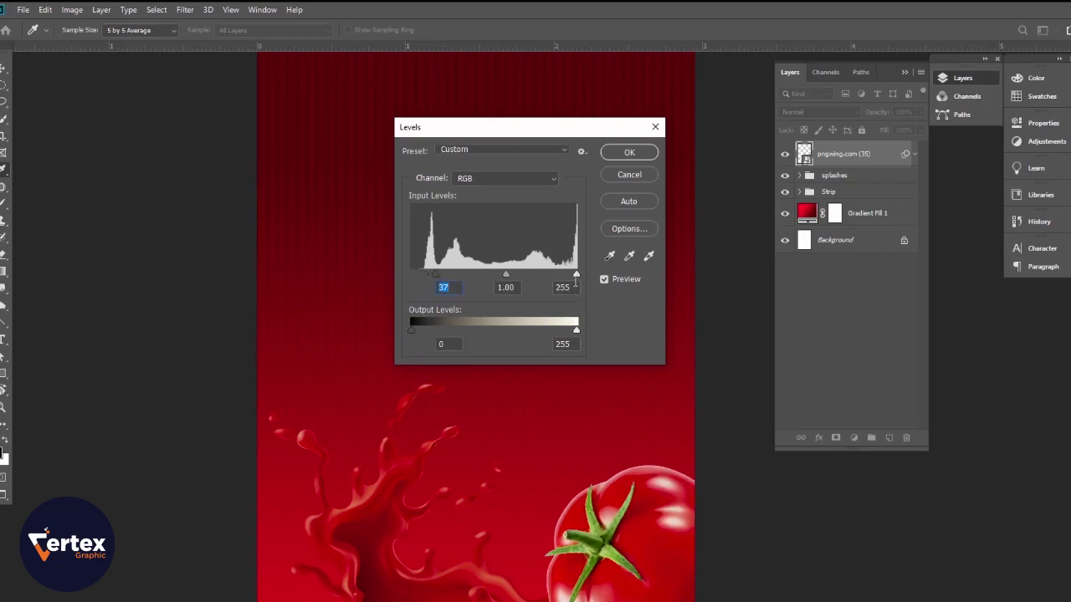
mouse_move(576, 276)
left_mouse_down()
mouse_move(550, 276)
mouse_move(596, 280)
left_mouse_up()
left_click_drag(577, 334, 560, 332)
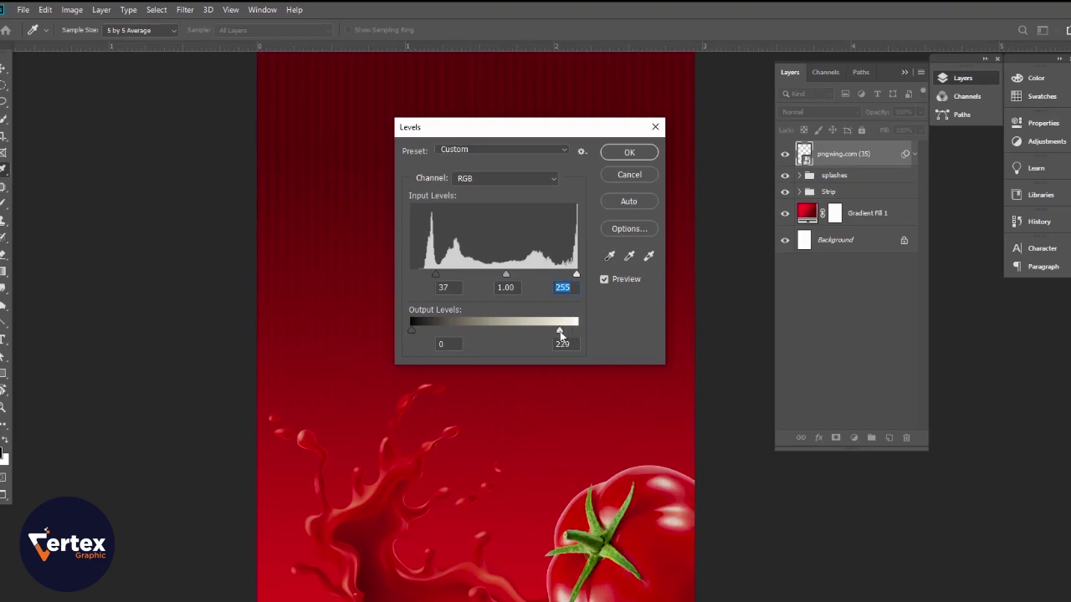
left_click(641, 153)
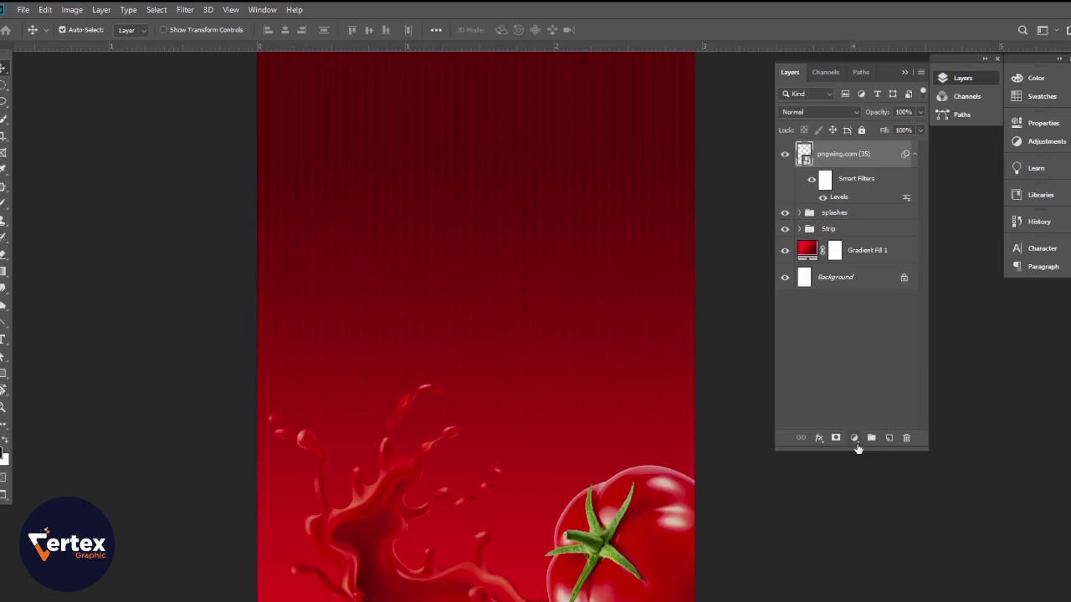
Duplicate the splashes group and flip the copy horizontally.
scroll(520, 431, "down", 1)
scroll(502, 398, "up", 1)
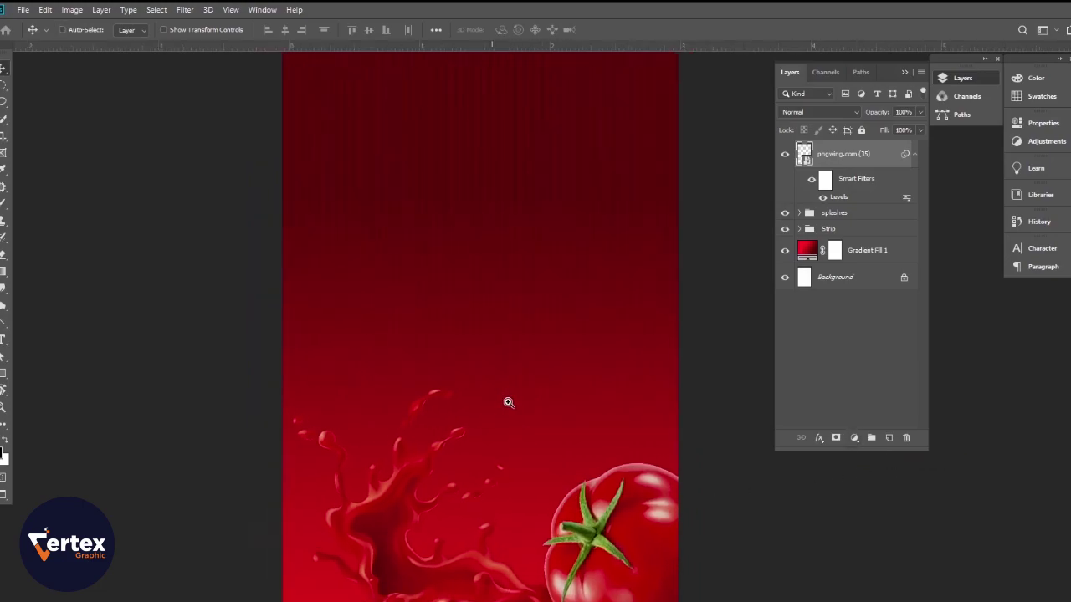
left_click(840, 214)
key("ctrl")
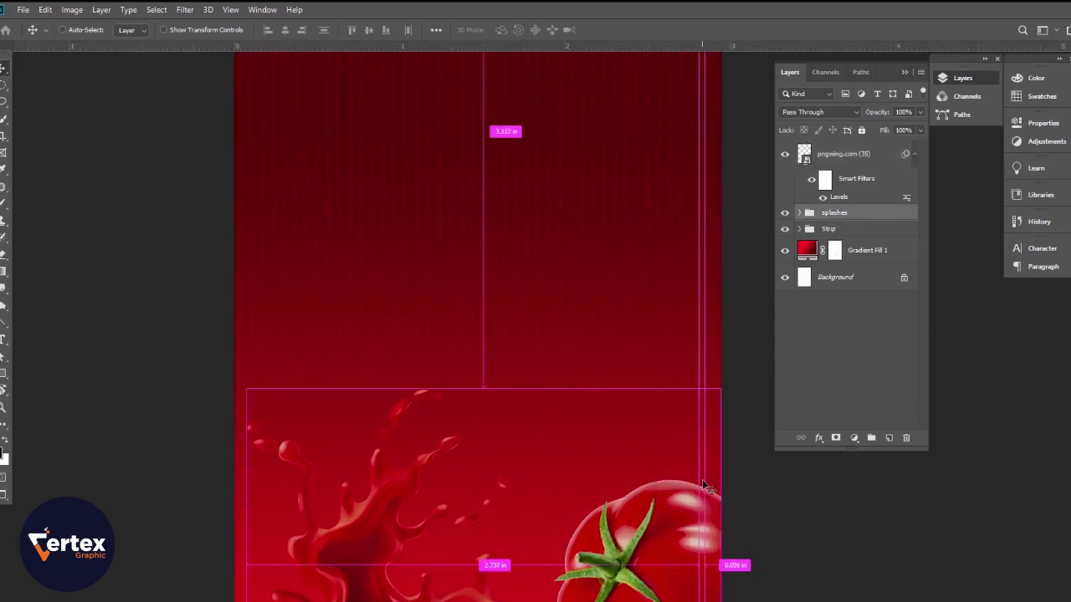
key("ctrl+j")
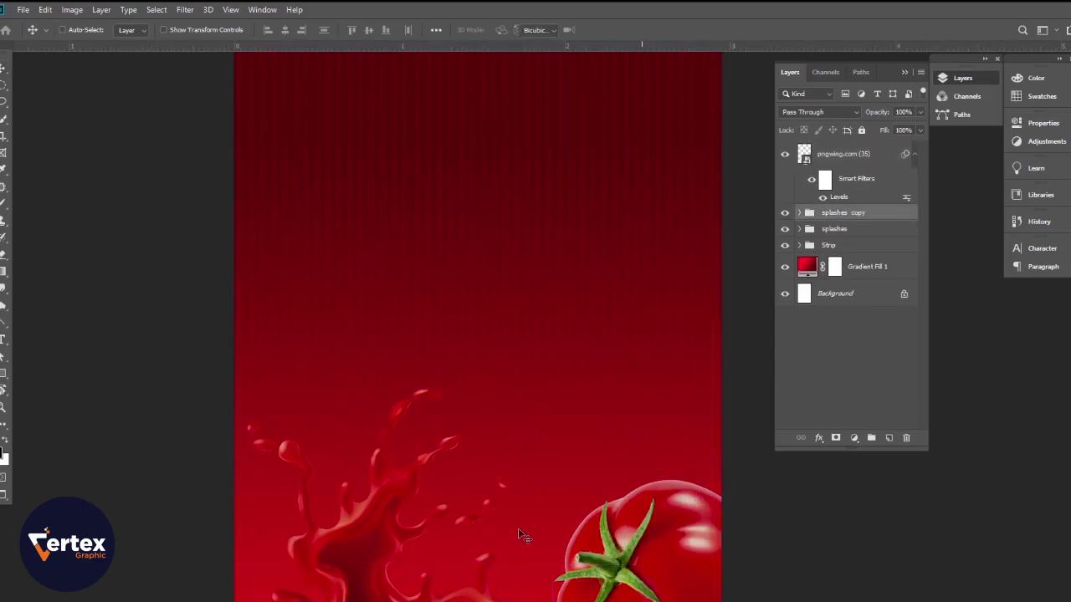
key("ctrl+t")
right_click(394, 489)
left_click(452, 466)
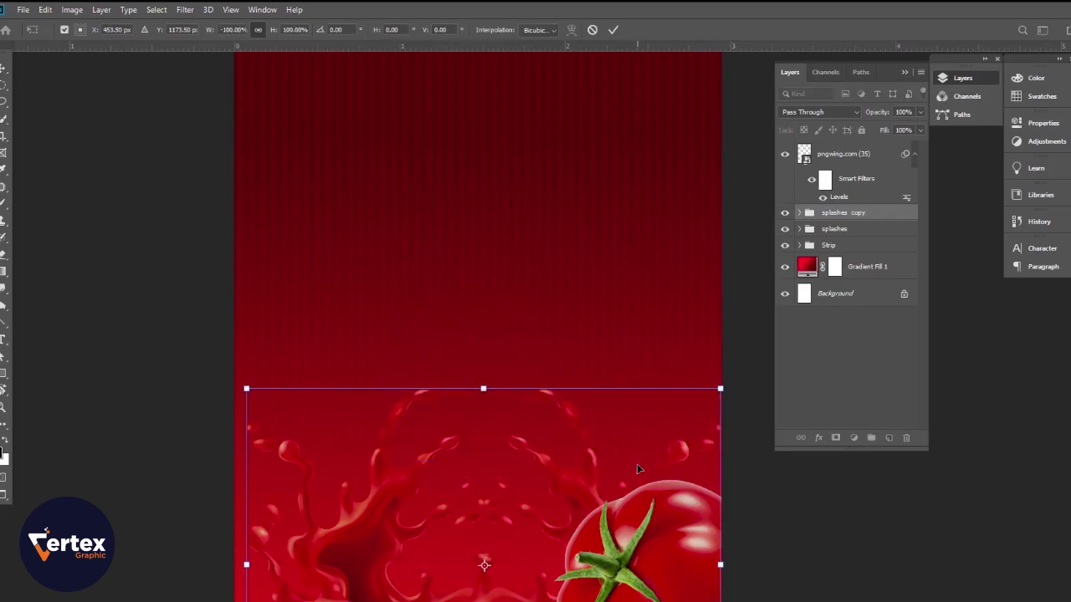
Rotate the flipped splash copy 90° counterclockwise and another 180°, and position it so that it overlaps the tomato.
left_click_drag(615, 474, 614, 356)
right_click(613, 353)
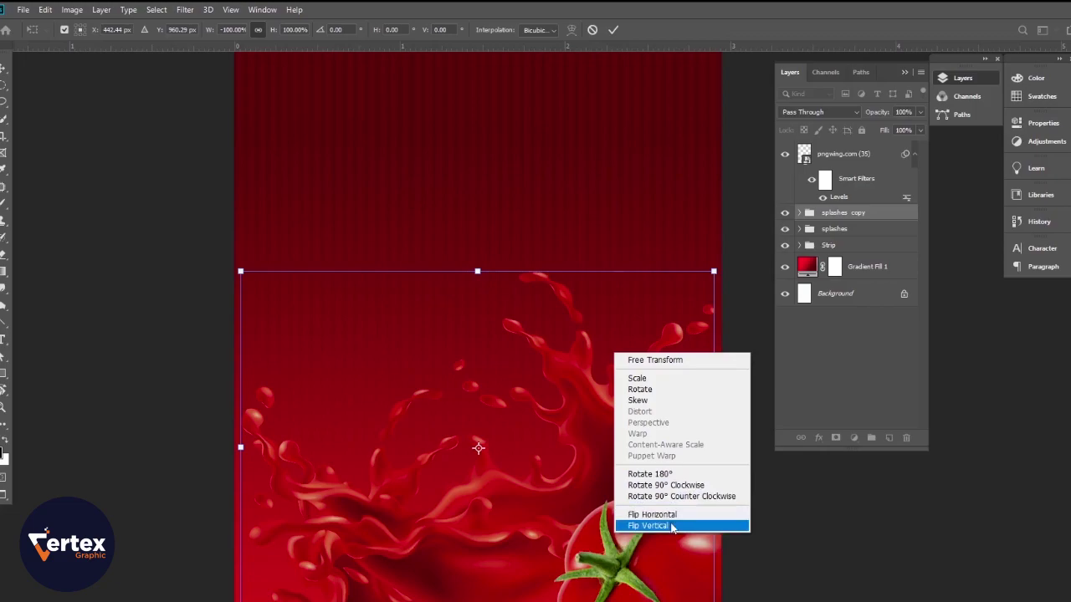
left_click(669, 497)
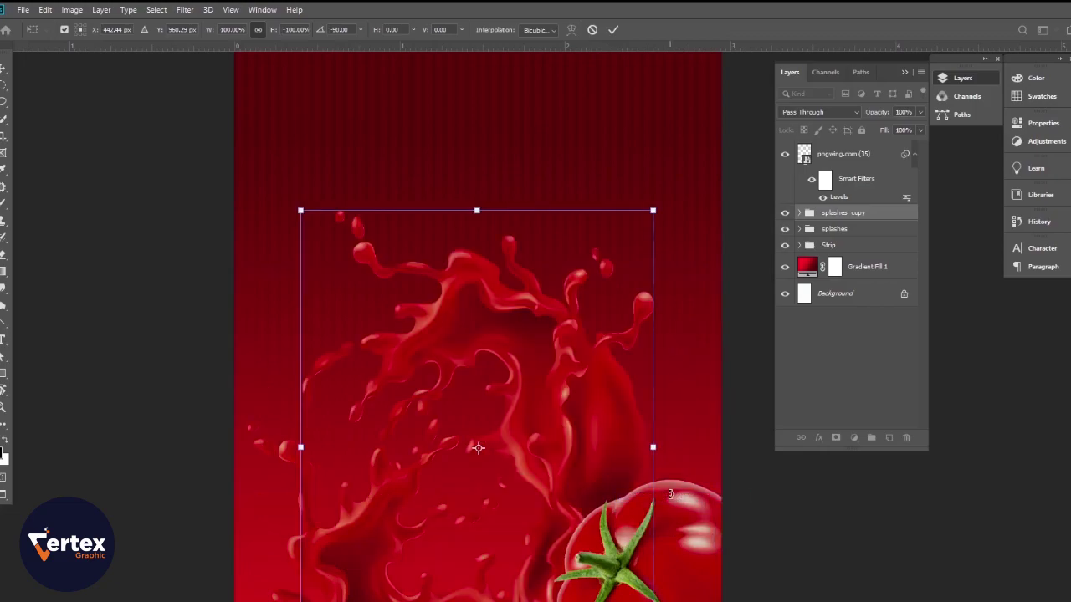
right_click(607, 414)
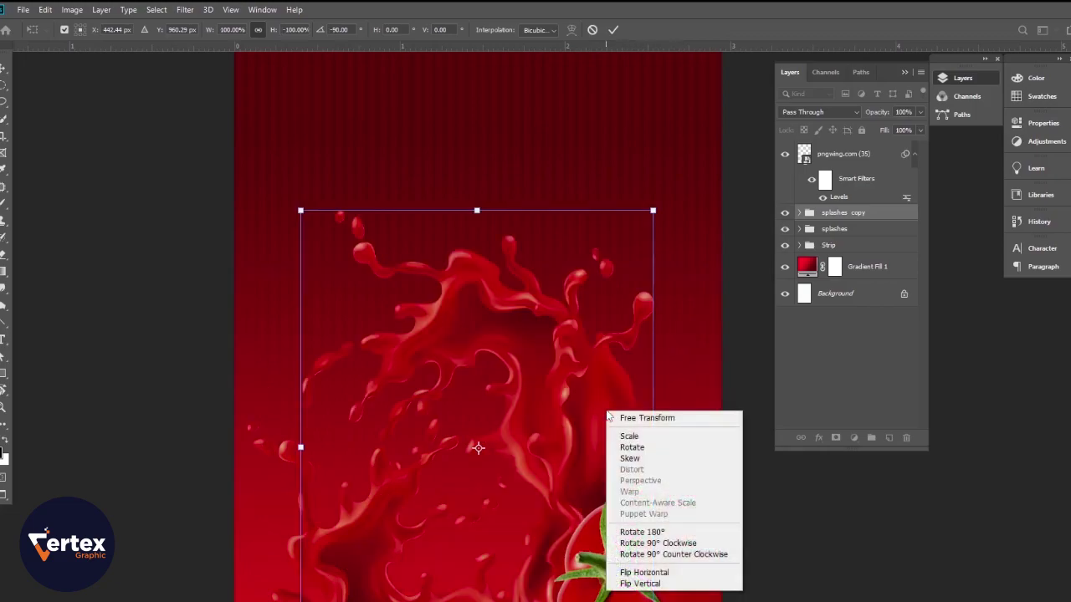
left_click(660, 533)
left_click_drag(423, 333, 513, 408)
key("ctrl+h")
key("Return")
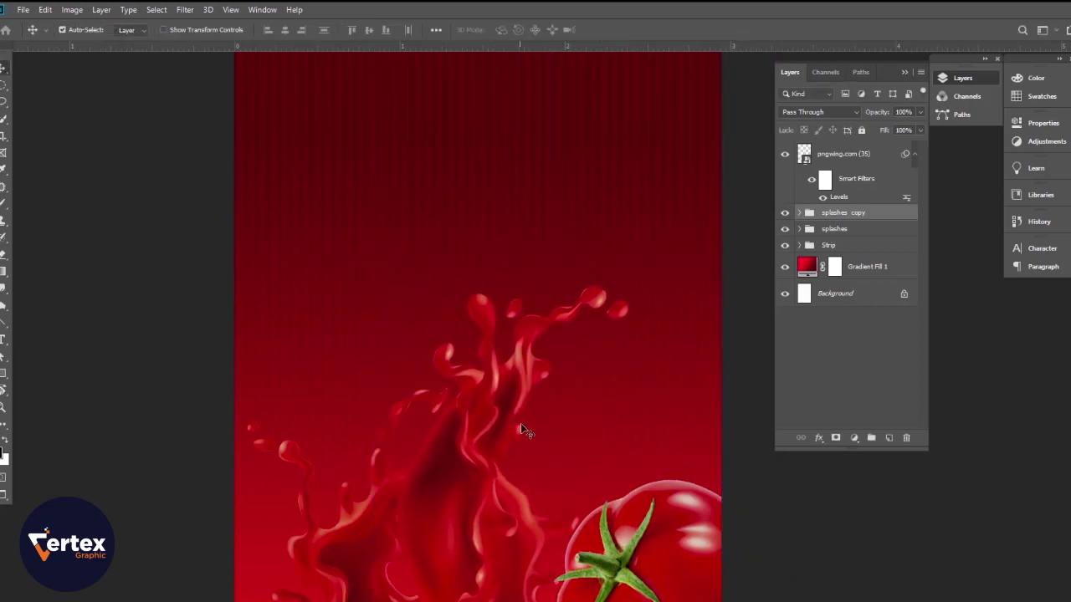
Stack the splashes copy group above the tomato layer and add a layer mask to it.
left_click_drag(859, 219, 847, 151)
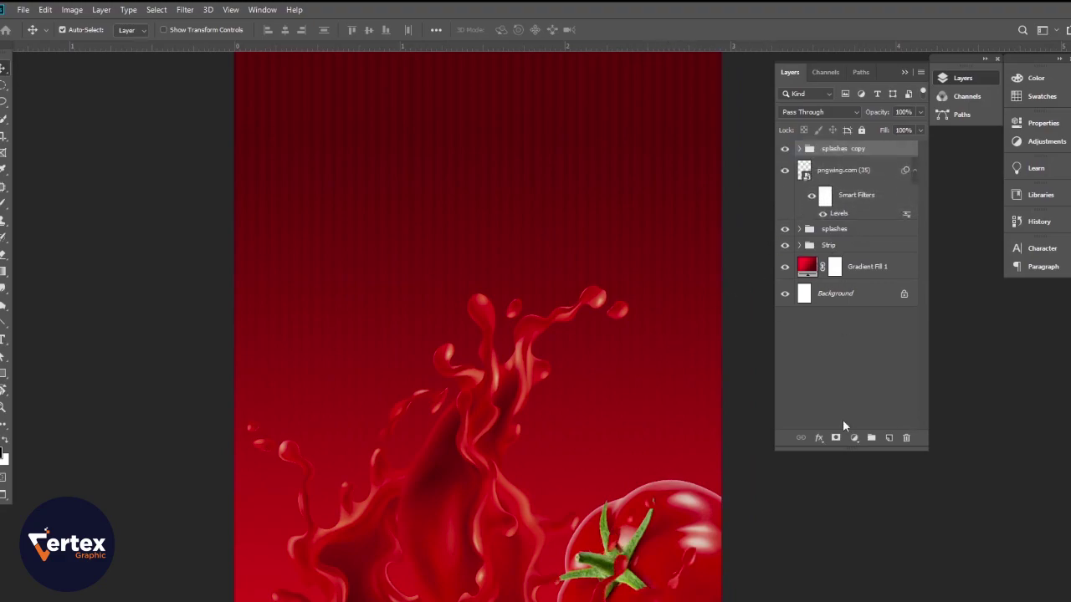
left_click(836, 439)
left_click(3, 272)
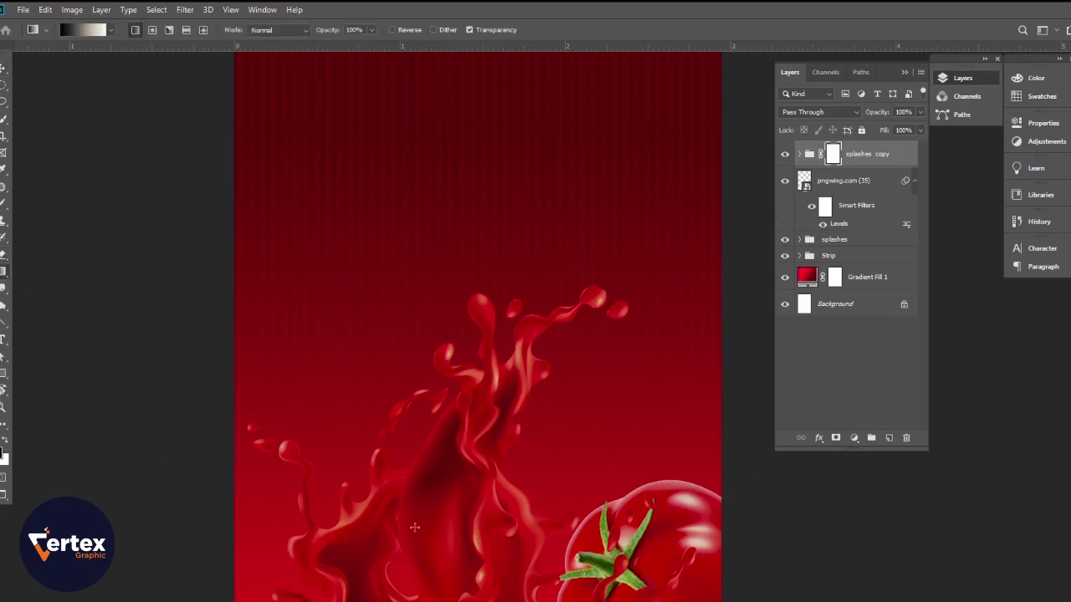
Brush out the upper part of the splash copy on its mask, raising brush opacity to 100% and flow to 99%.
key("b")
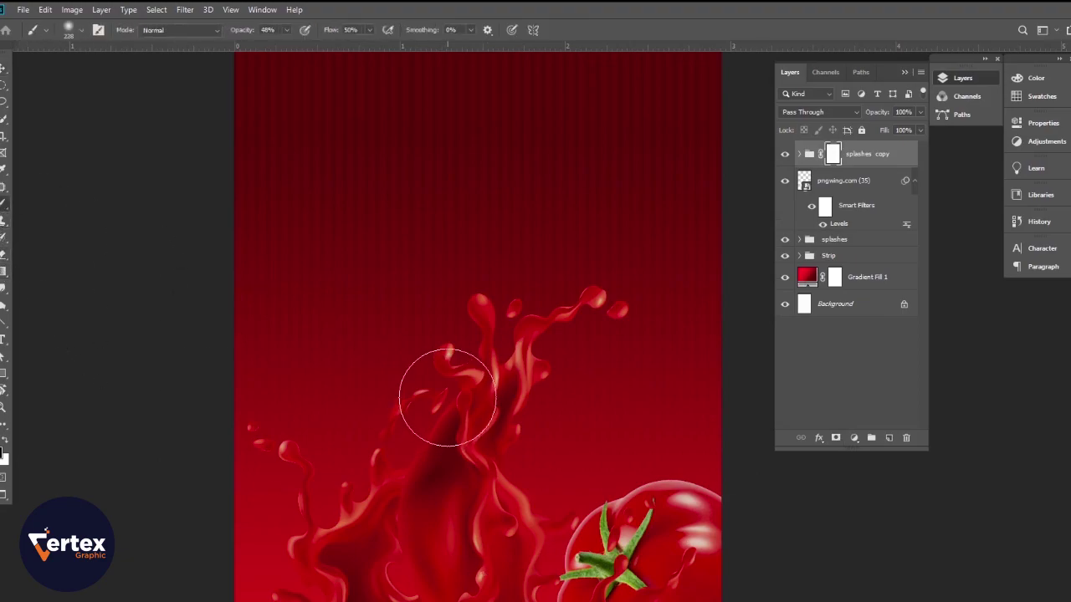
left_click_drag(588, 327, 530, 382)
left_click_drag(331, 31, 336, 34)
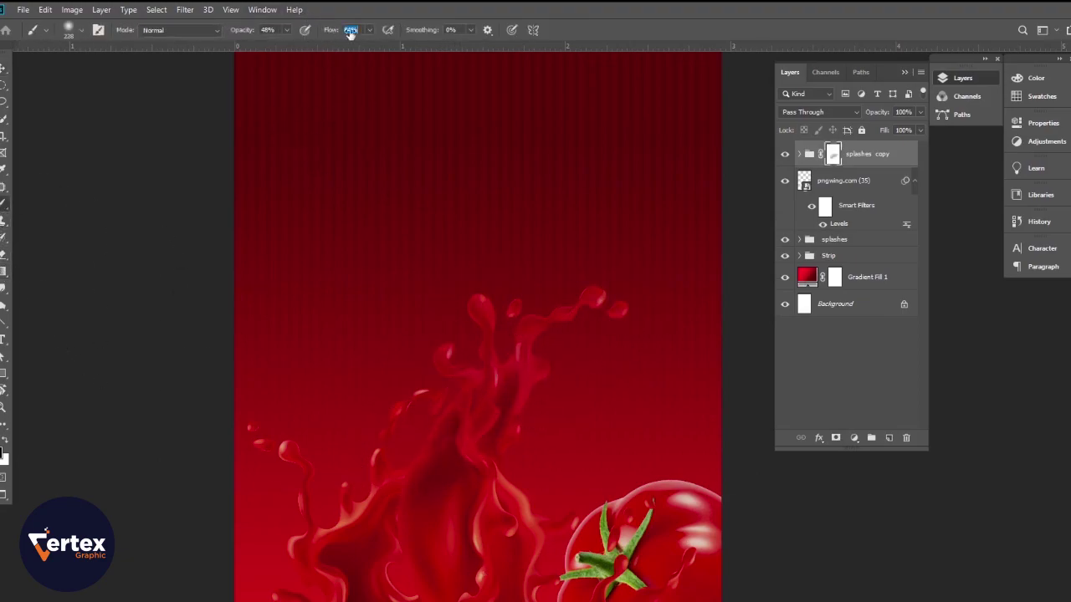
left_click_drag(243, 32, 291, 40)
mouse_move(559, 311)
left_mouse_down()
mouse_move(526, 292)
mouse_move(544, 327)
left_mouse_up()
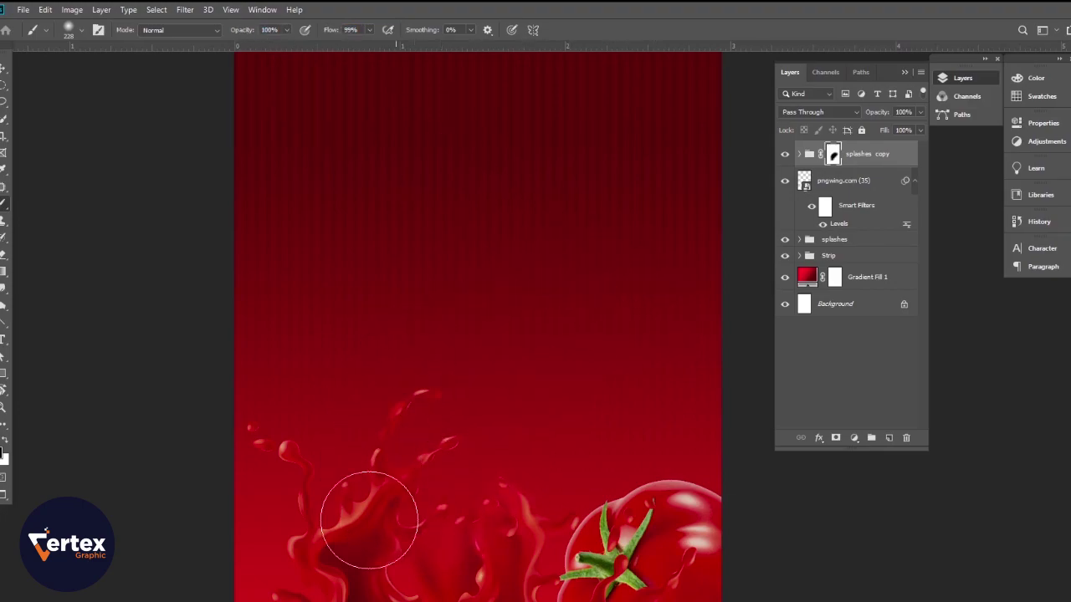
Mask out the rest of the splash copy over the original splash and the tomato's stem, and check the group's visibility.
scroll(459, 354, "down", 3)
left_click_drag(480, 354, 494, 468)
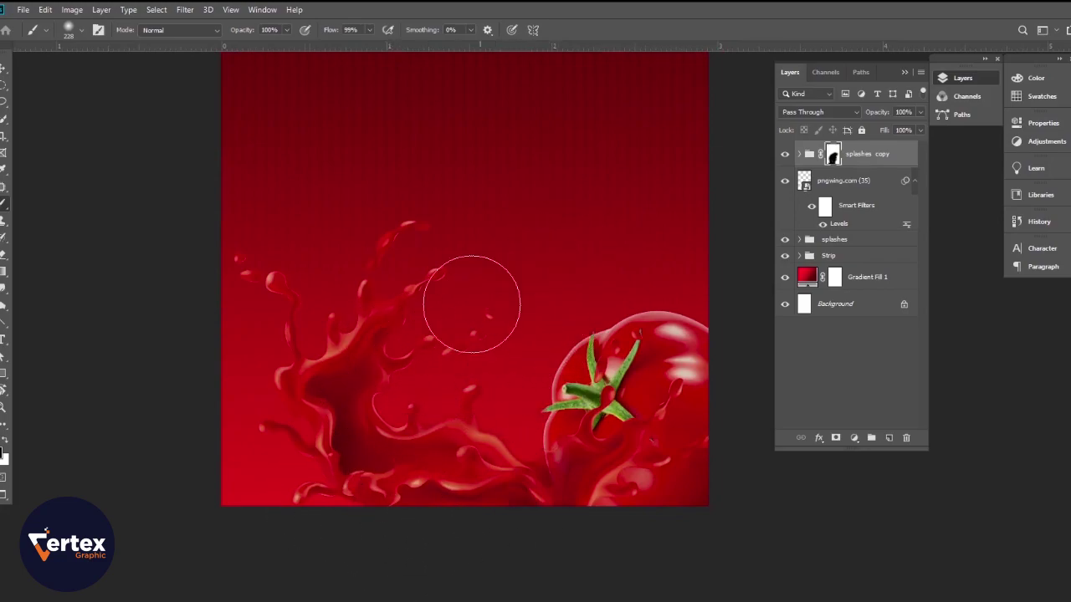
mouse_move(577, 502)
left_mouse_down()
mouse_move(526, 441)
mouse_move(539, 417)
left_mouse_up()
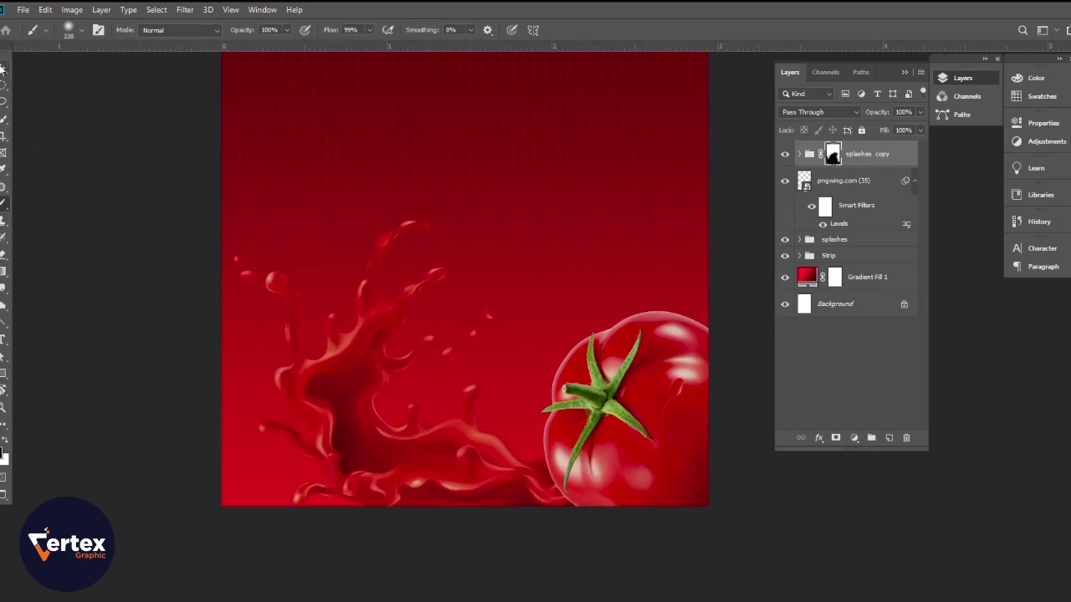
key("v")
scroll(613, 412, "up", 3)
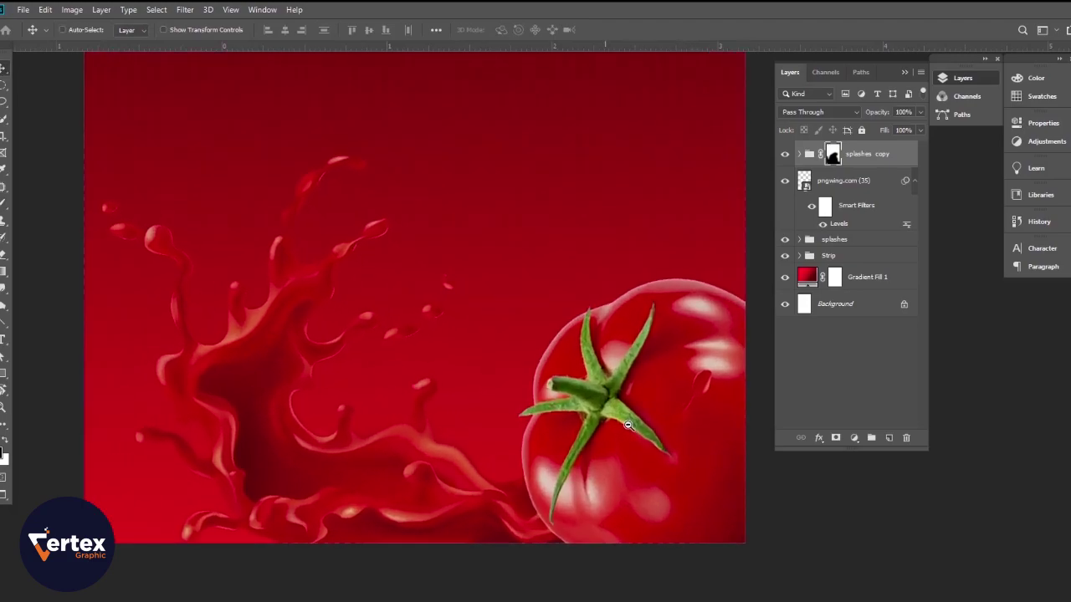
scroll(613, 413, "down", 3)
left_click(784, 157)
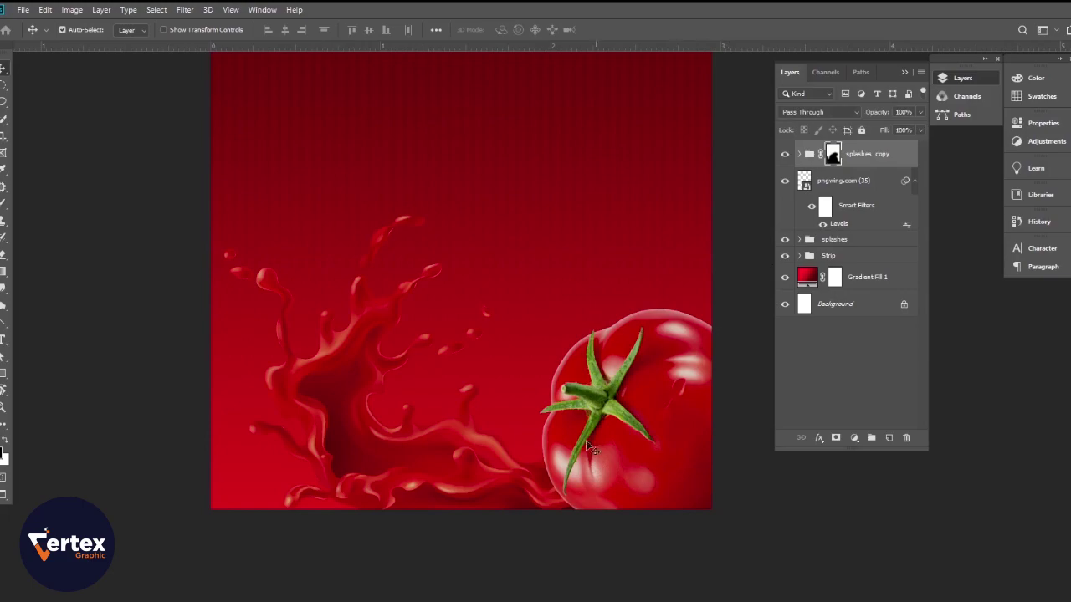
Add a Curves adjustment layer above the splashes copy group, lowering the curve's white endpoint to about a third to darken the artwork.
scroll(523, 425, "up", 1)
scroll(524, 427, "down", 1)
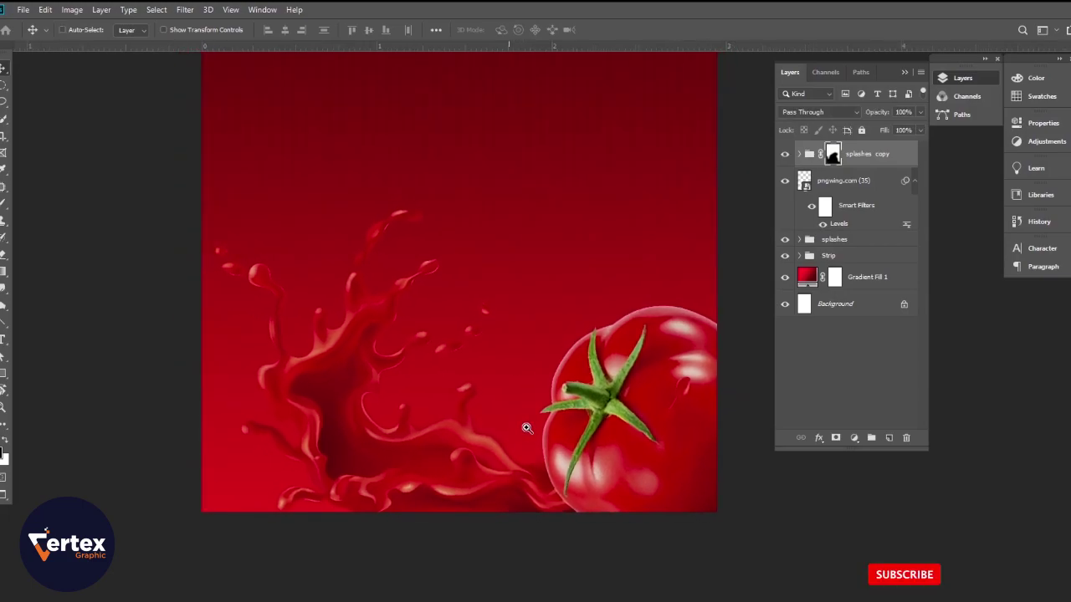
scroll(533, 370, "down", 2)
left_click_drag(510, 251, 512, 352)
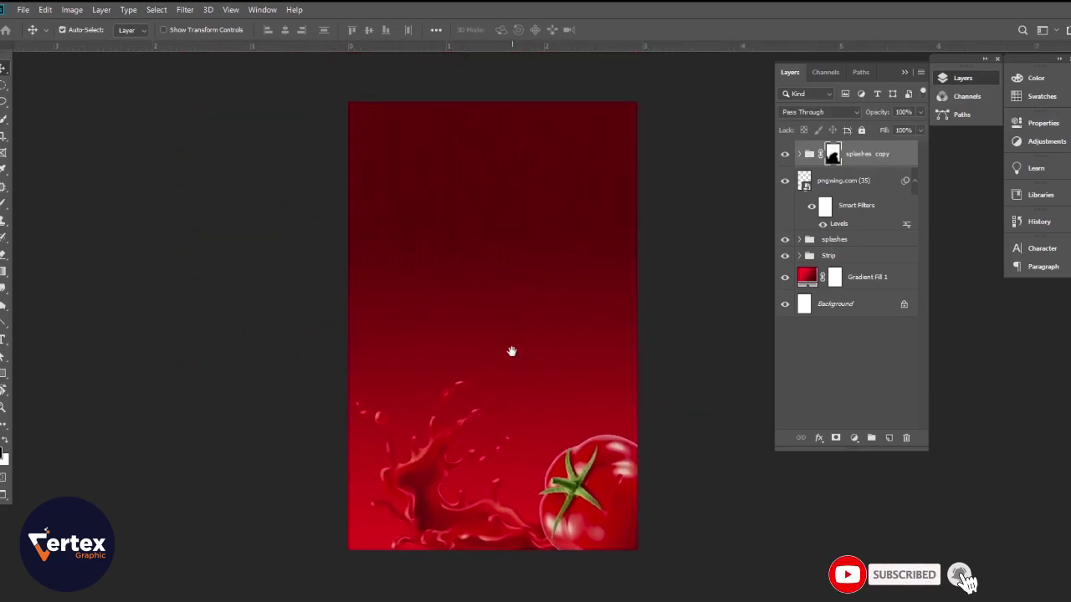
scroll(494, 322, "up", 2)
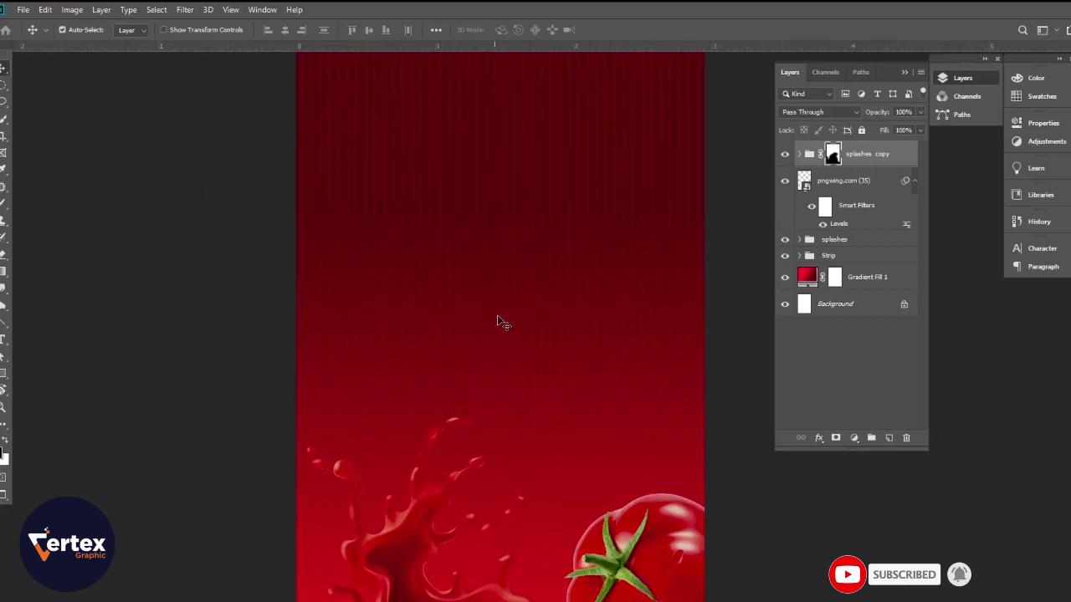
left_click(855, 437)
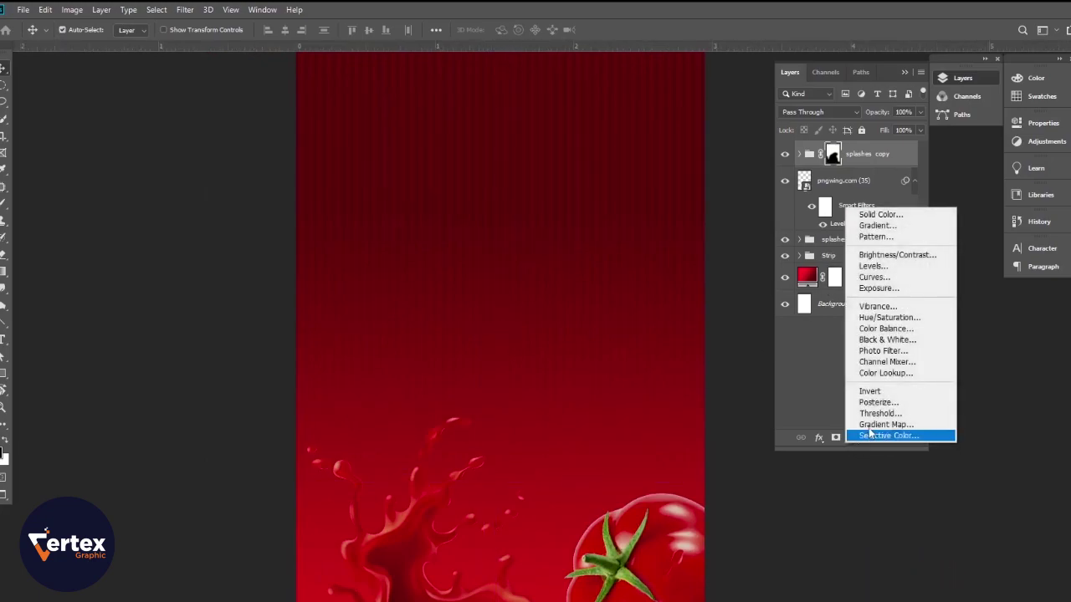
left_click(882, 278)
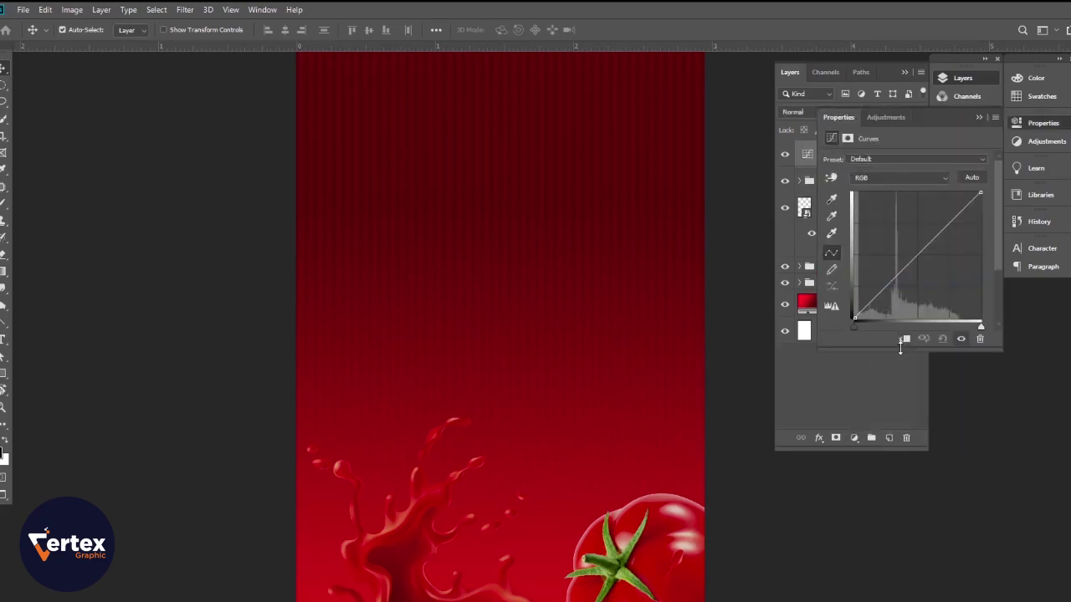
left_click_drag(978, 194, 985, 278)
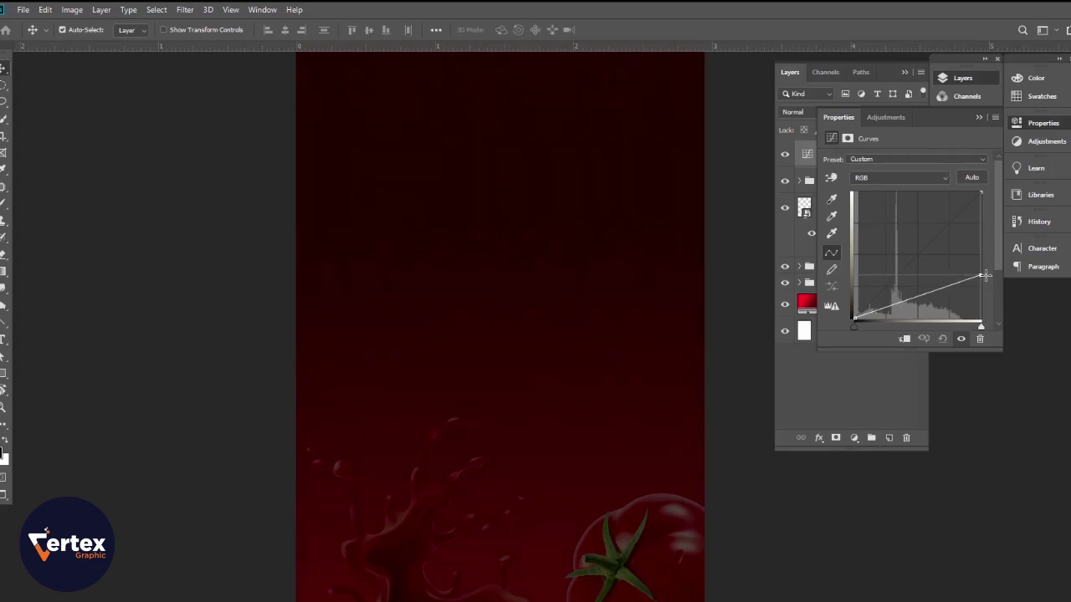
left_click(979, 117)
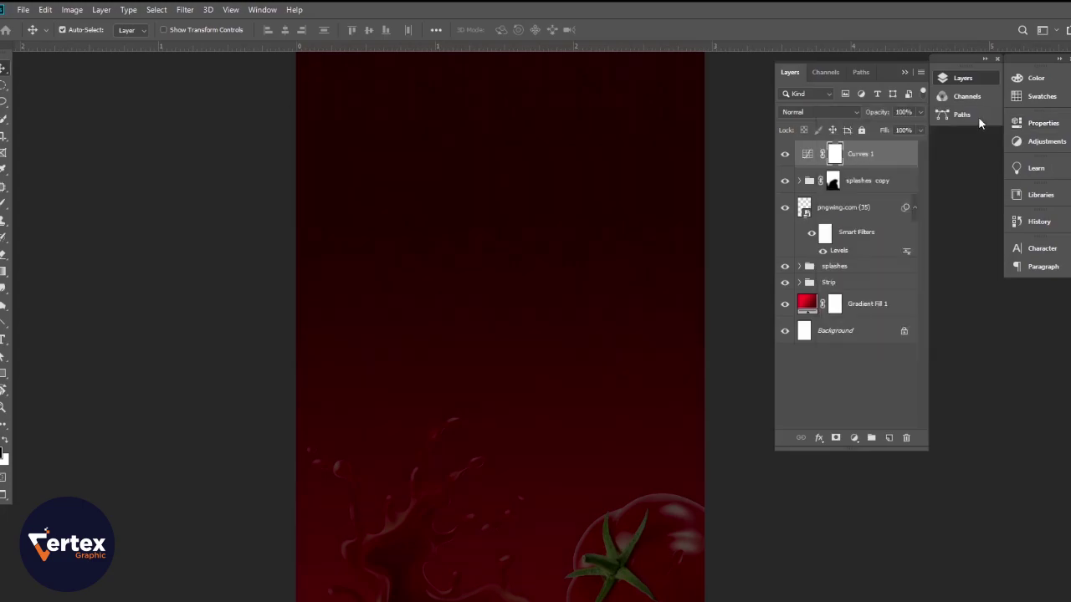
Invert the Curves mask to black and apply a white linear gradient at 34% opacity on it to darken the tomato's corner.
left_click(834, 157)
key("ctrl+i")
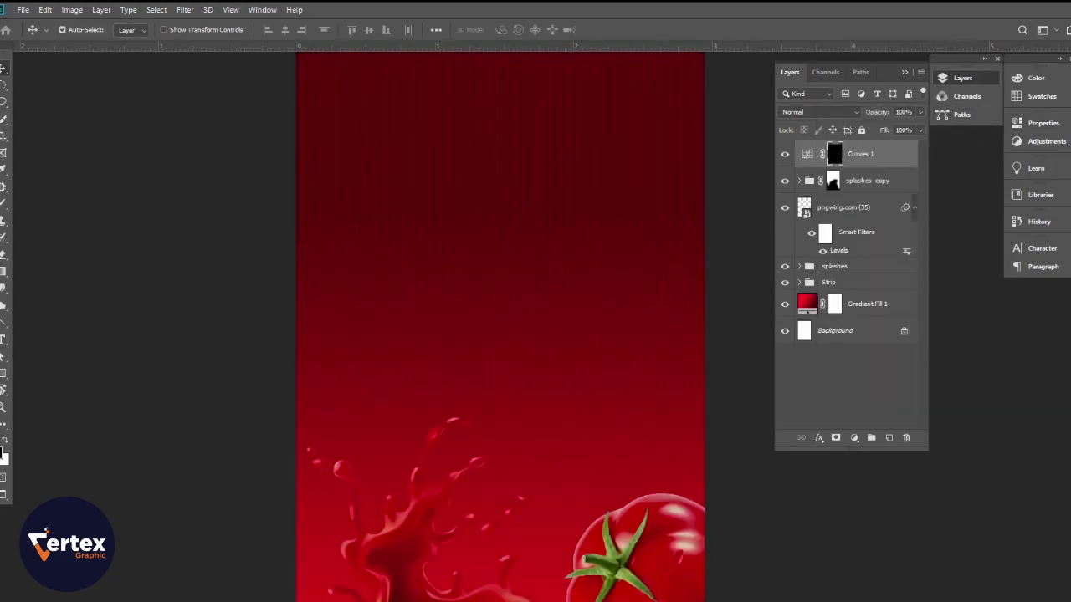
left_click(3, 272)
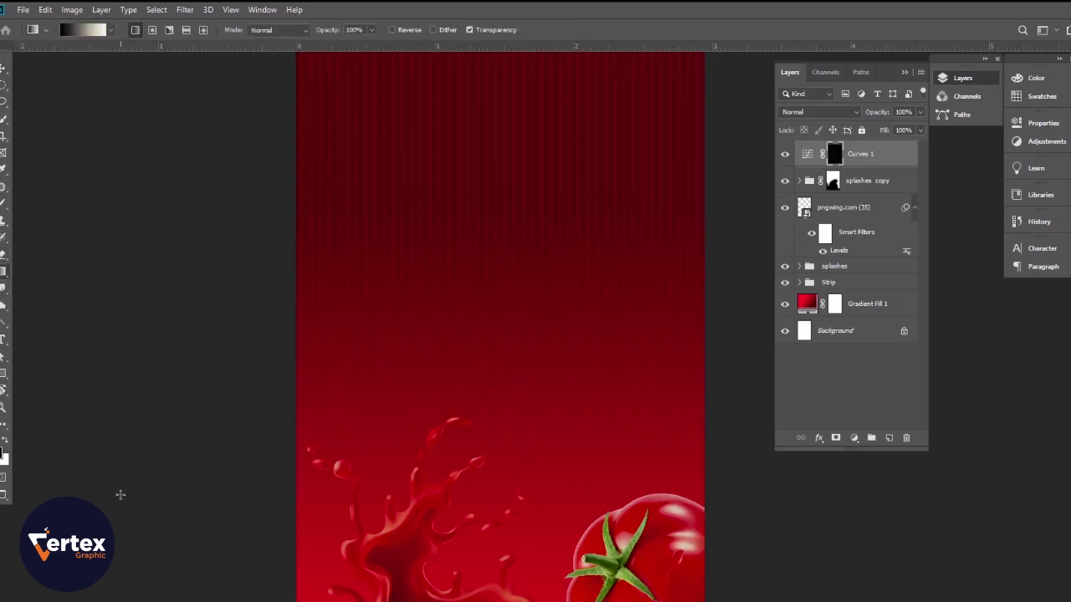
left_click(3, 448)
left_click_drag(326, 31, 282, 31)
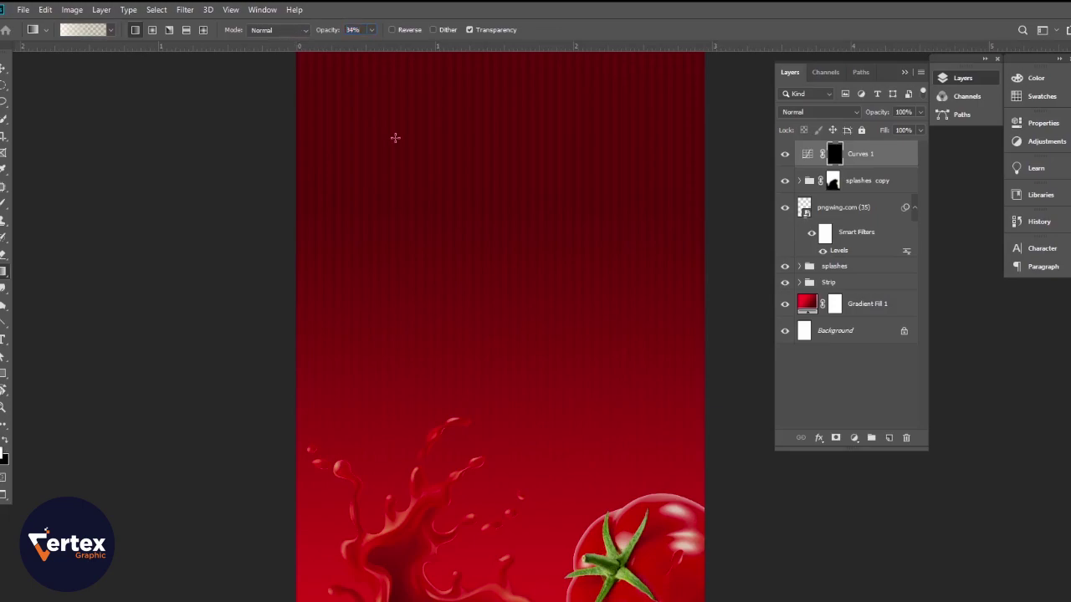
left_click_drag(523, 474, 525, 475)
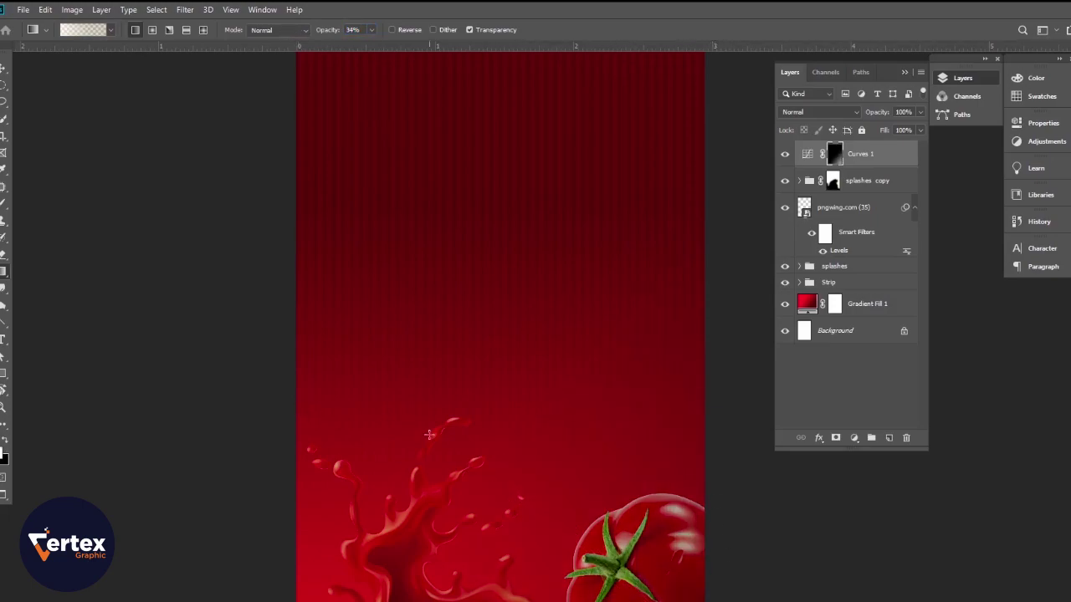
left_click(8, 75)
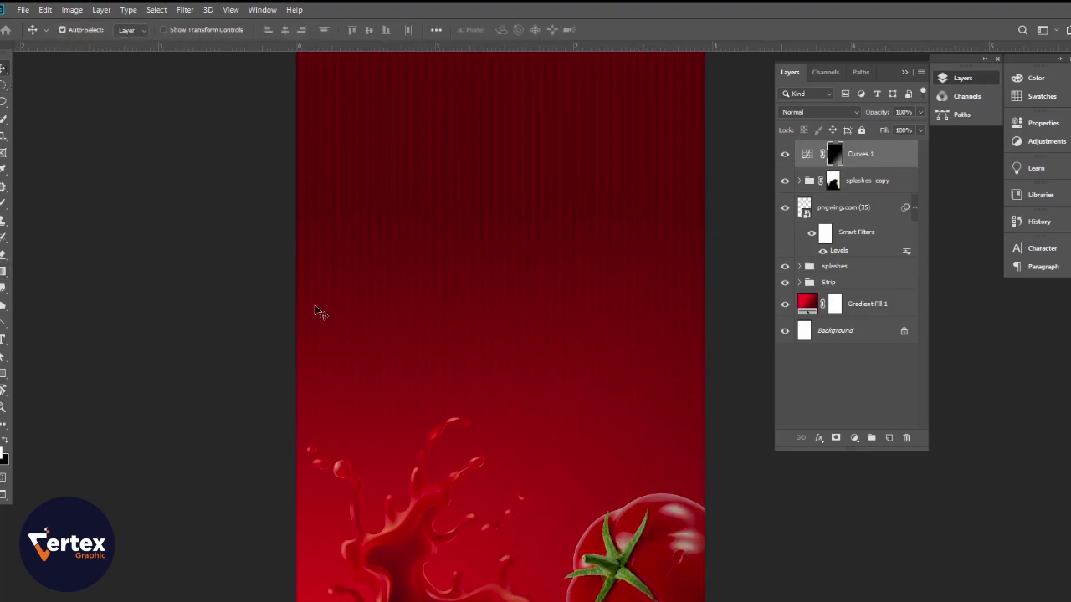
Draw an upright rectangle shape about 407 × 556 px in the upper half of the canvas.
scroll(515, 408, "down", 1)
left_click_drag(480, 317, 475, 347)
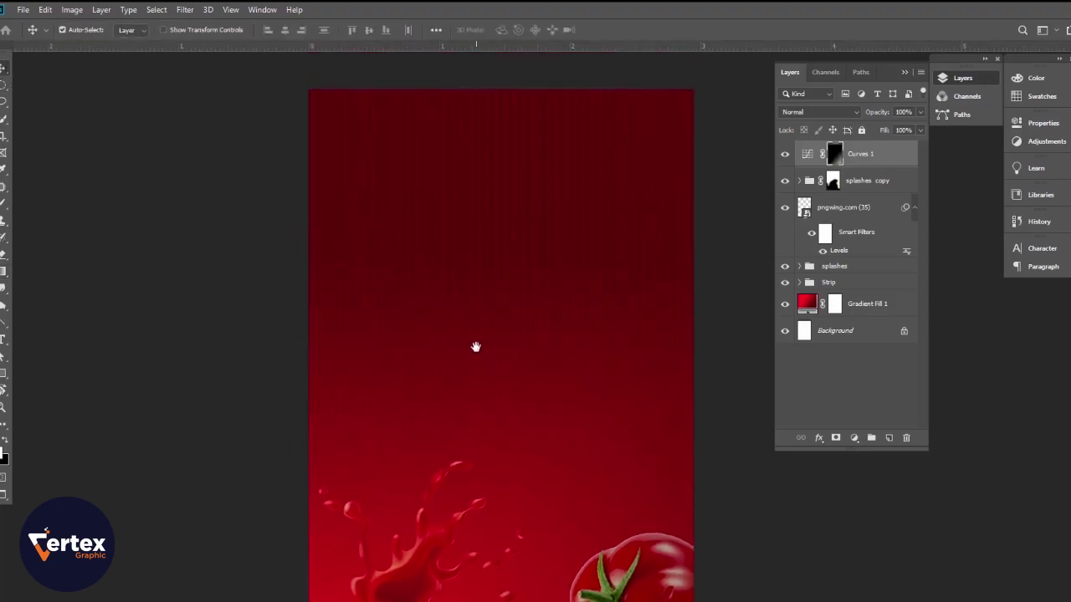
left_click(207, 331)
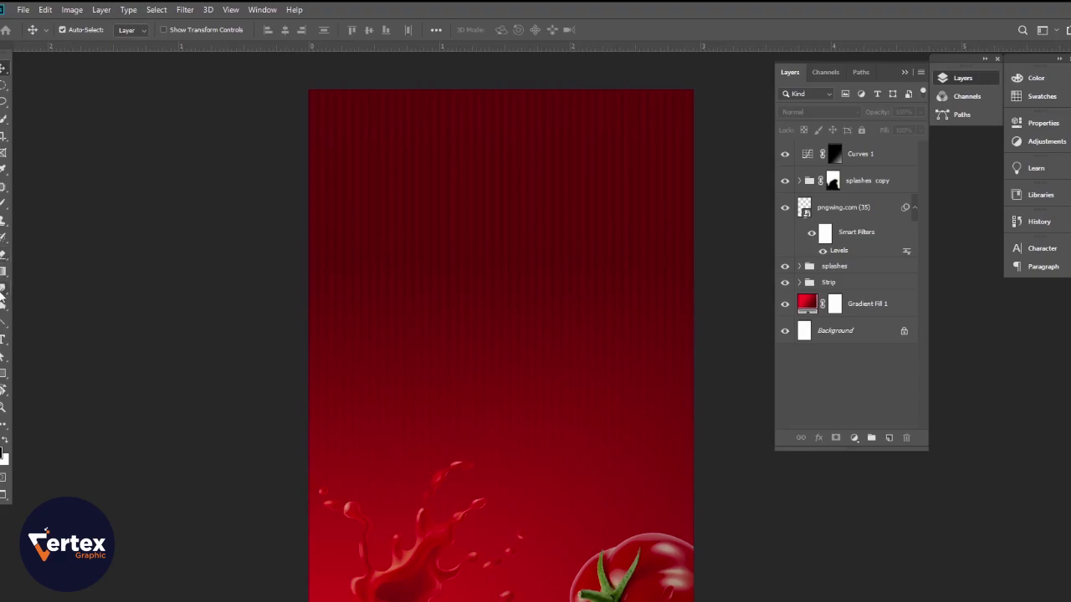
left_click(3, 373)
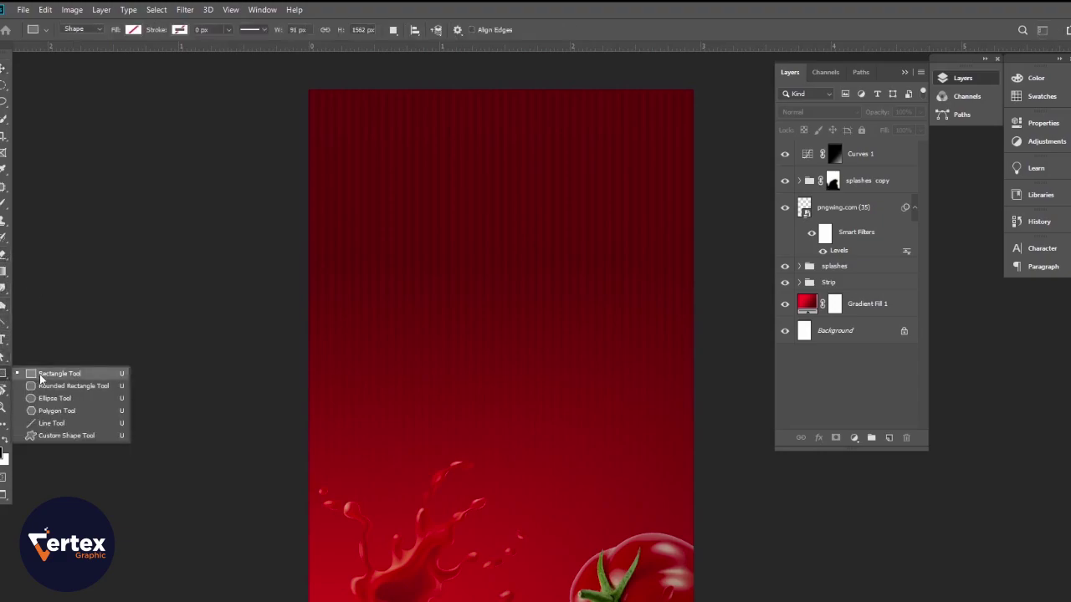
left_click(41, 380)
left_click_drag(416, 169, 594, 411)
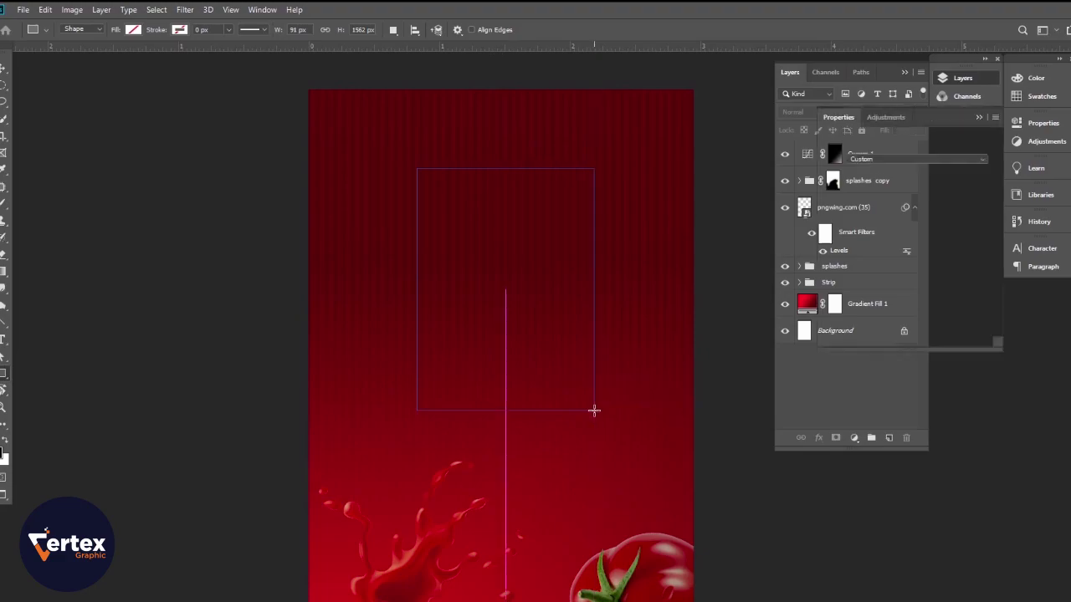
Give the rectangle a white 5 px stroke with no fill.
left_click(854, 201)
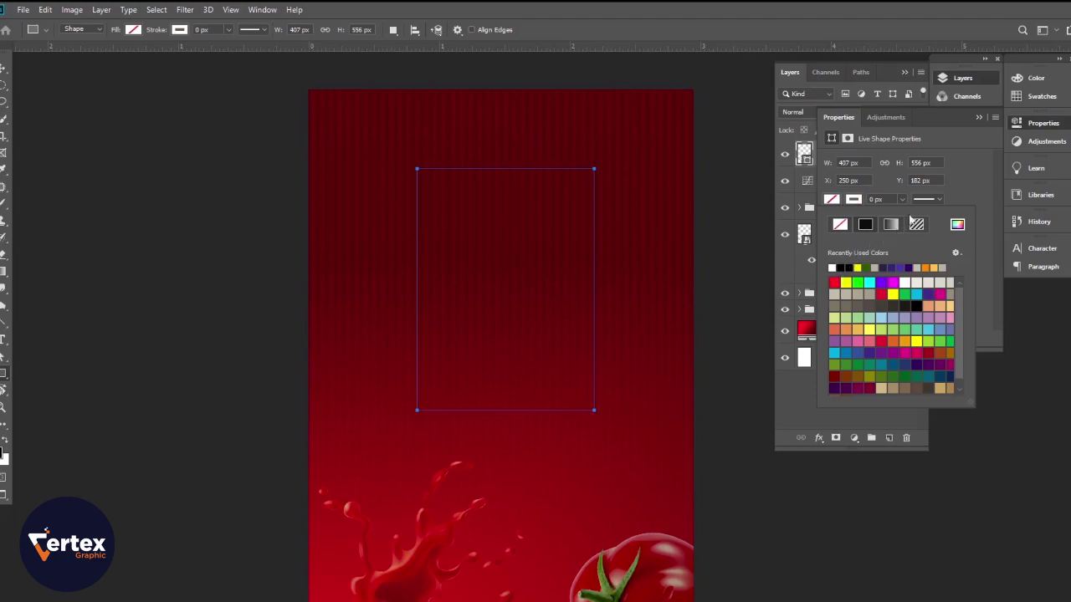
left_click(956, 191)
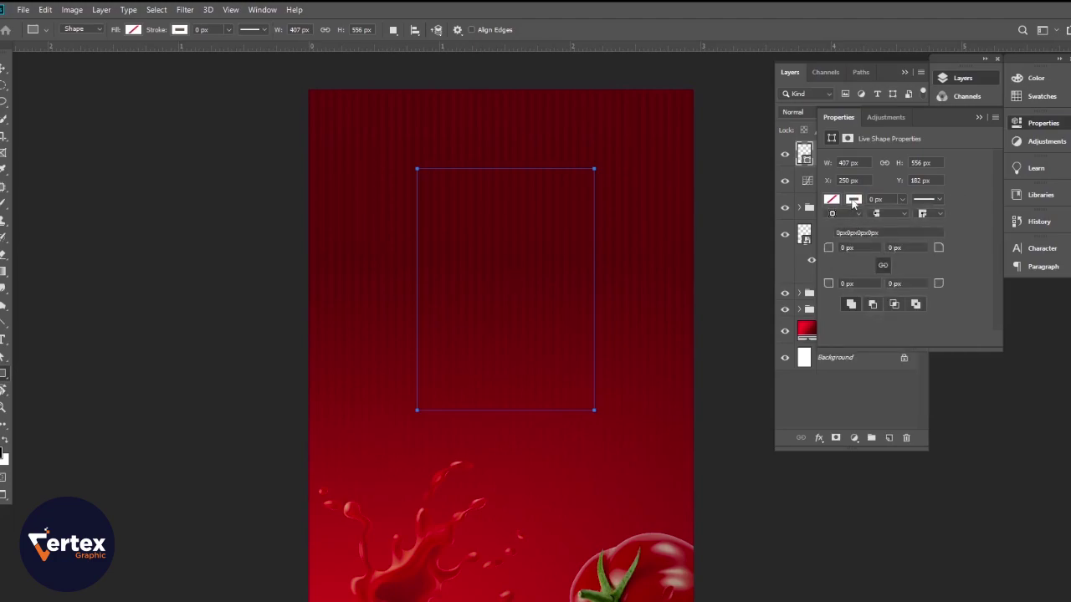
left_click_drag(154, 30, 157, 30)
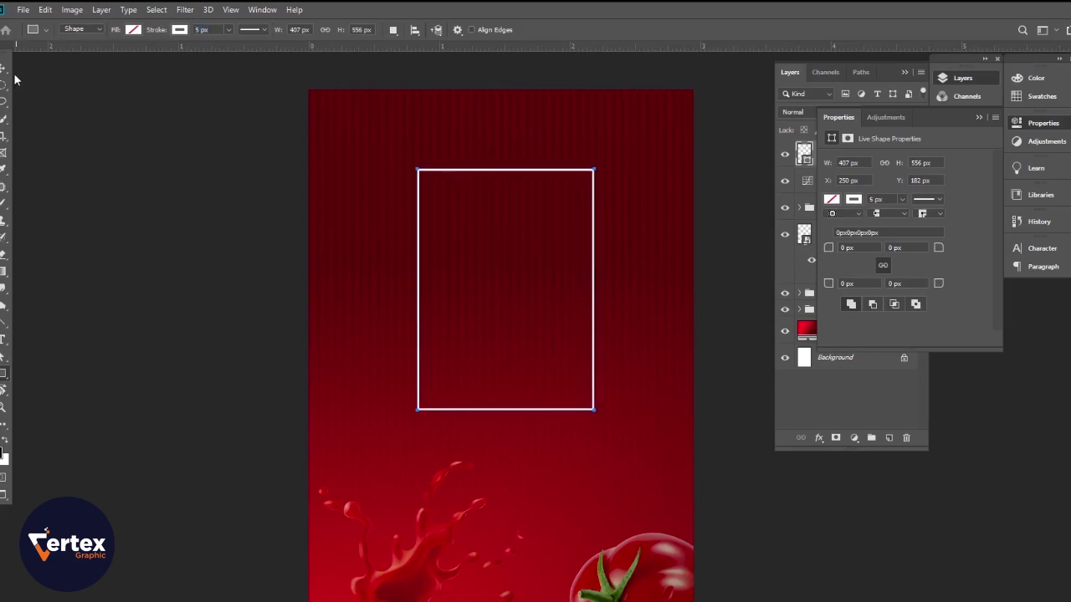
key("v")
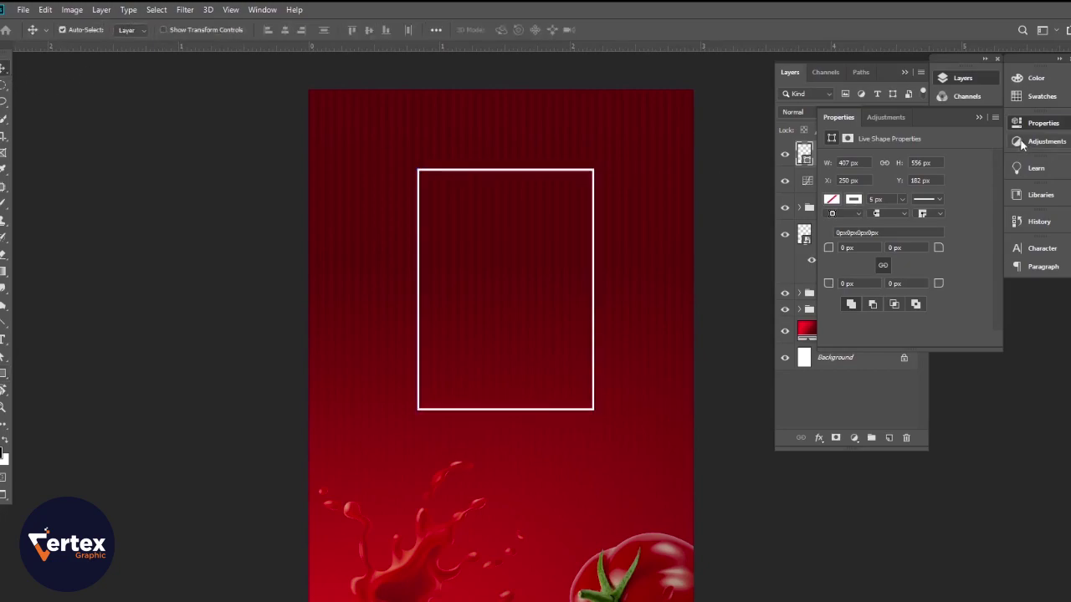
Center the rectangle frame horizontally and vertically on the canvas, using the Gradient Fill 1 layer's bounds as the selection.
left_click(977, 117)
left_click(807, 334, "ctrl")
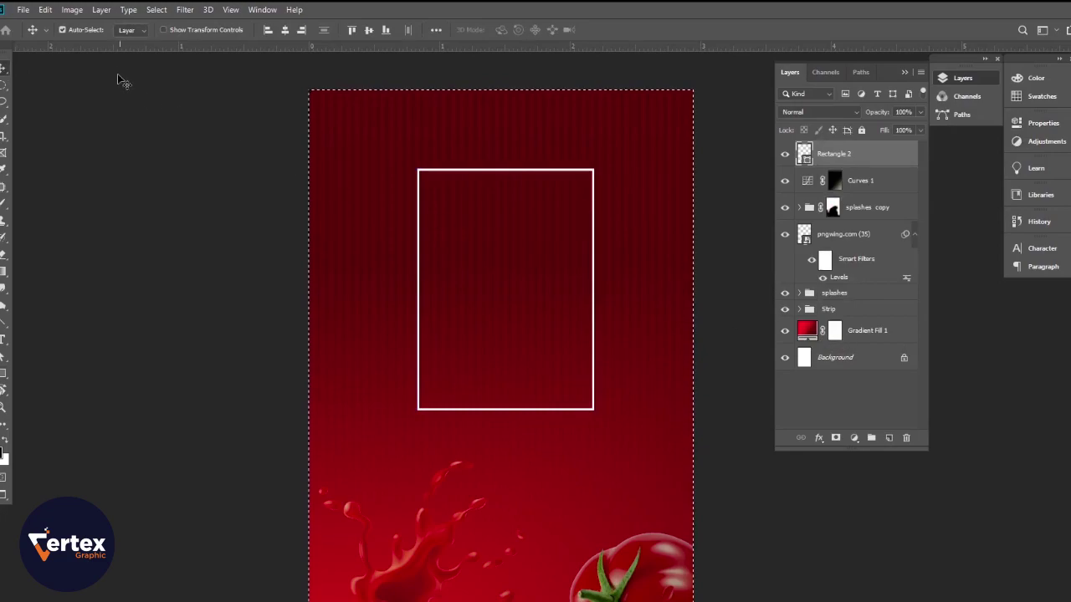
left_click(285, 31)
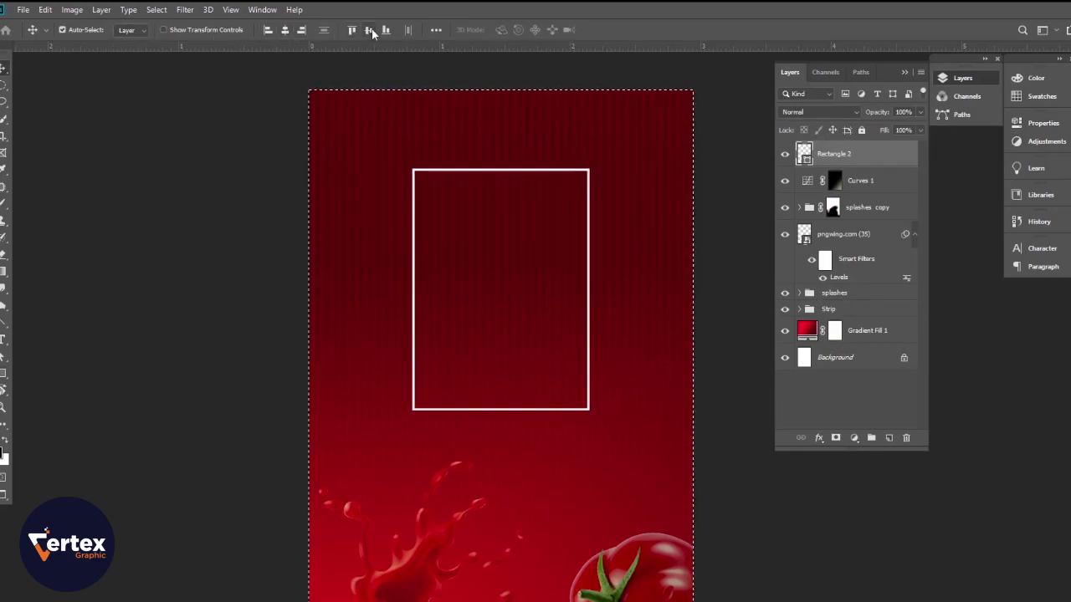
left_click(369, 31)
key("ctrl+d")
Move the rectangle layer beneath the splashes group and above the Strip group, so the splashes overlap the frame.
scroll(507, 437, "up", 2)
left_click_drag(513, 441, 503, 374)
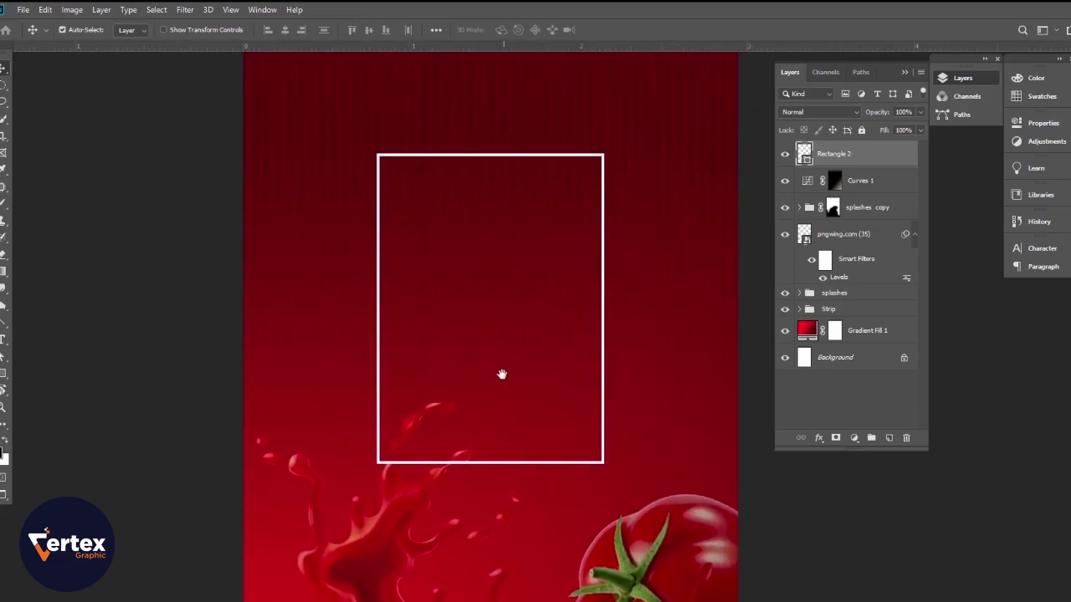
left_click_drag(864, 164, 853, 303)
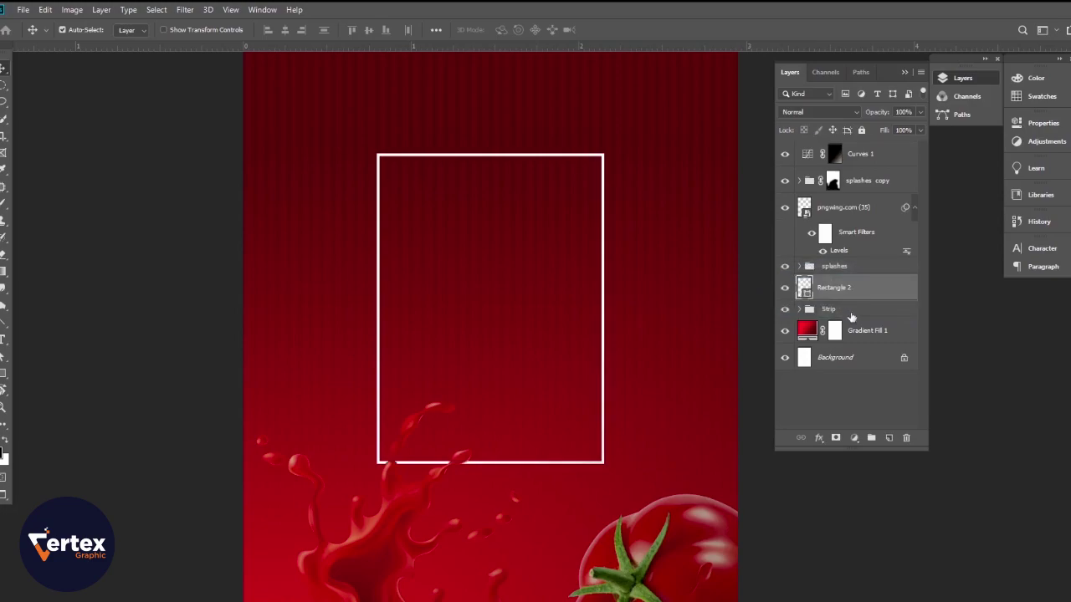
left_click(144, 257)
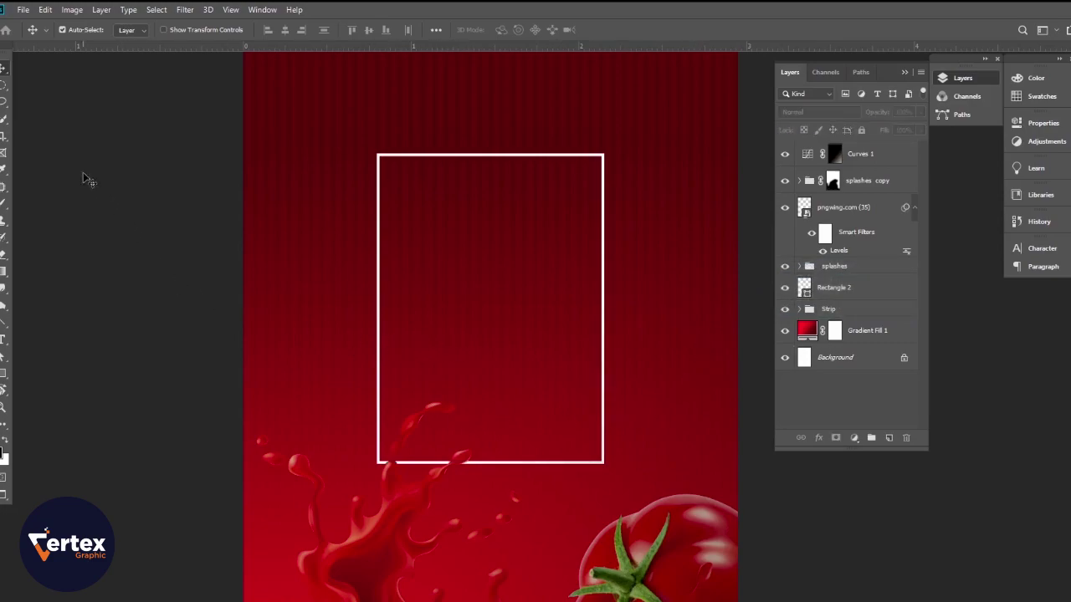
Place the embedded image pngwing.com (34) of a halved and a whole tomato, scale it down and position it over the frame.
left_click(25, 11)
left_click(75, 256)
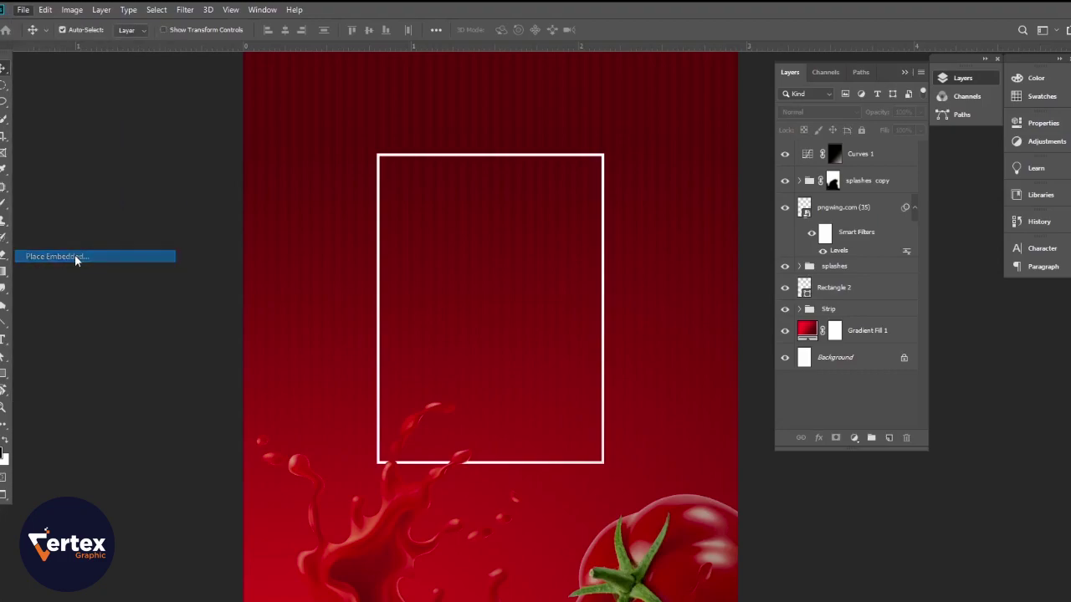
left_click(566, 136)
left_click(574, 553)
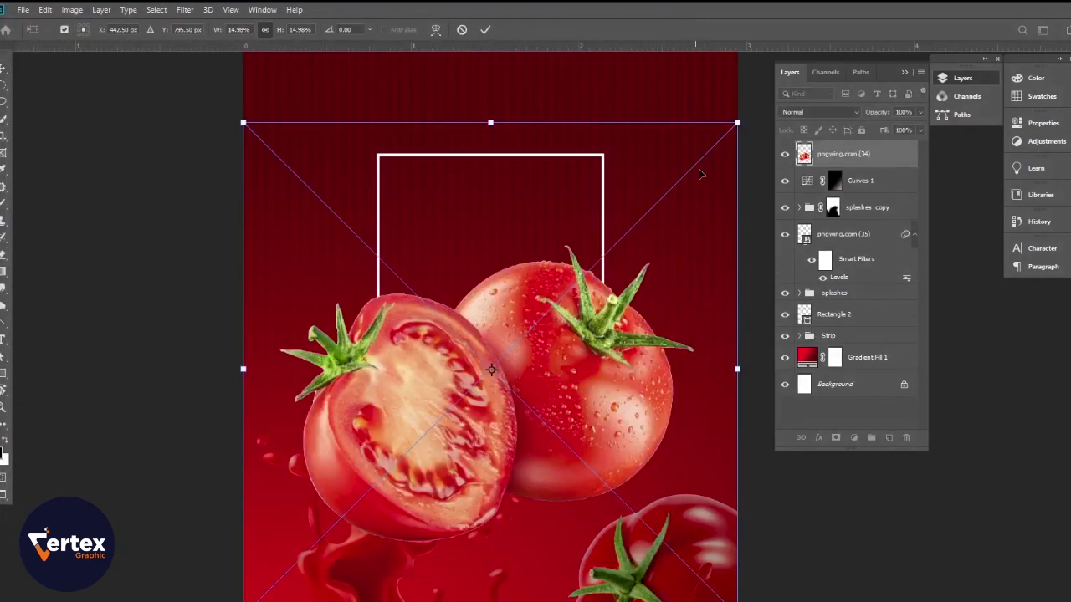
left_click_drag(737, 123, 566, 214)
left_click_drag(593, 418, 661, 486)
left_click_drag(562, 425, 564, 382)
key("Return")
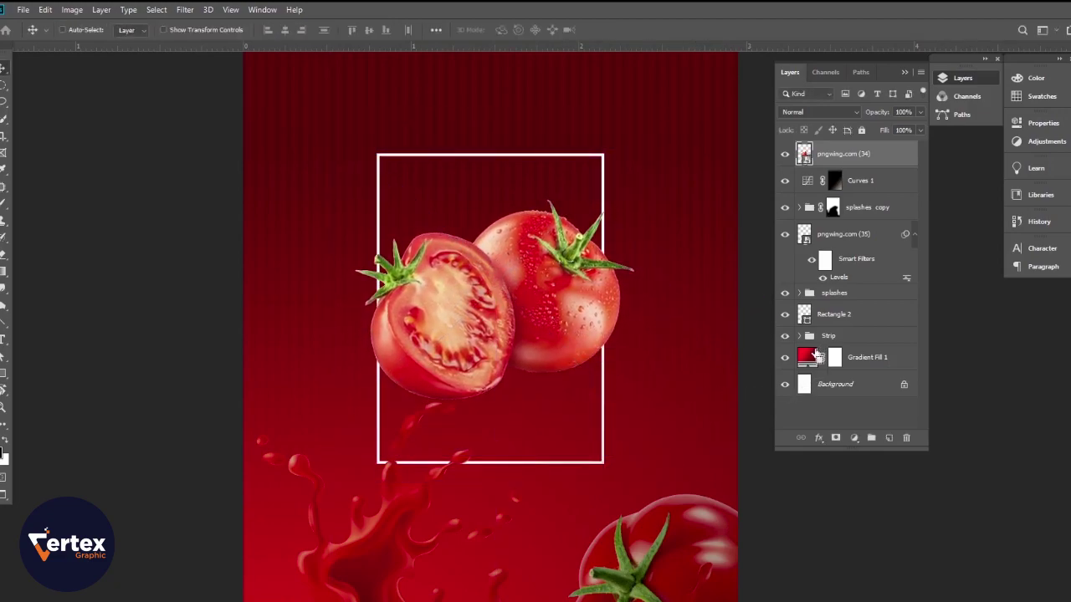
Center the placed tomato pair horizontally on the canvas, then clear the selection.
left_click(809, 358, "ctrl")
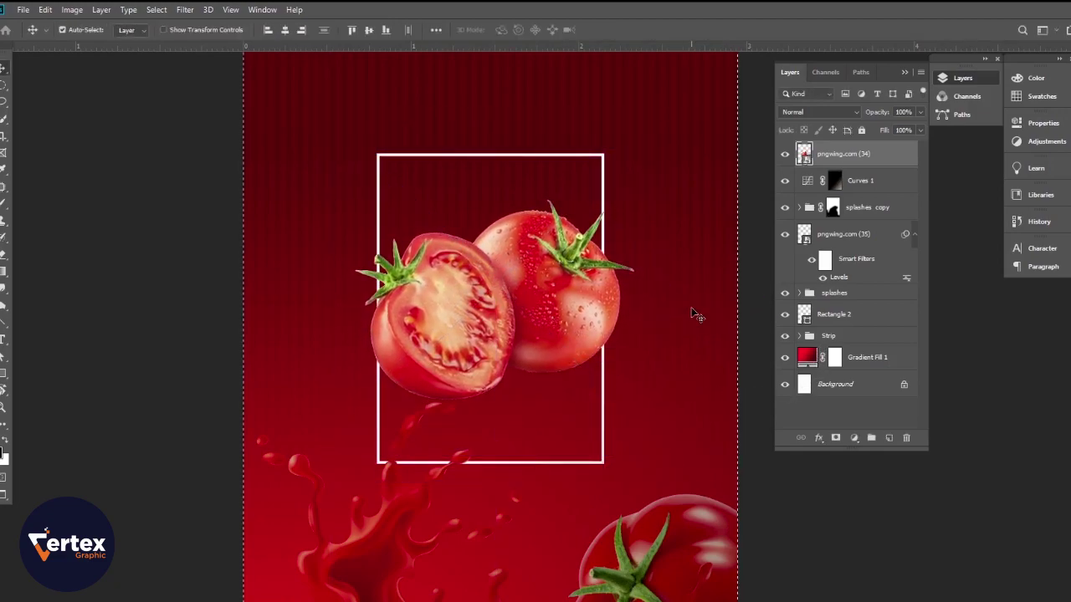
left_click(287, 32)
key("ctrl+d")
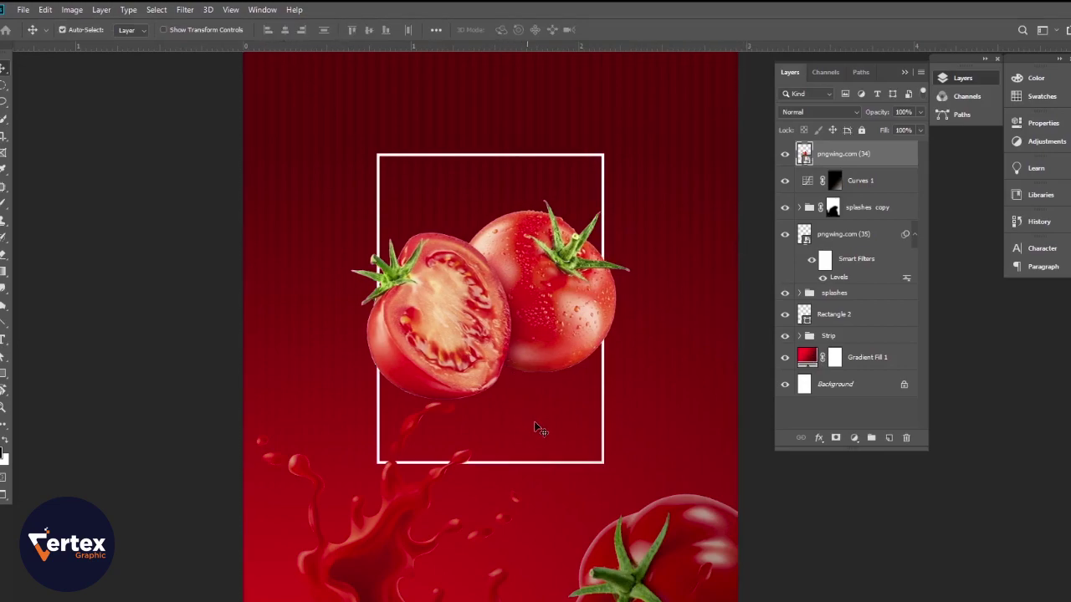
Clip a Color Balance adjustment to the tomato pair with midtones at Cyan–Red +23, Magenta–Green -6 and Yellow–Blue +10.
left_click_drag(488, 310, 518, 319)
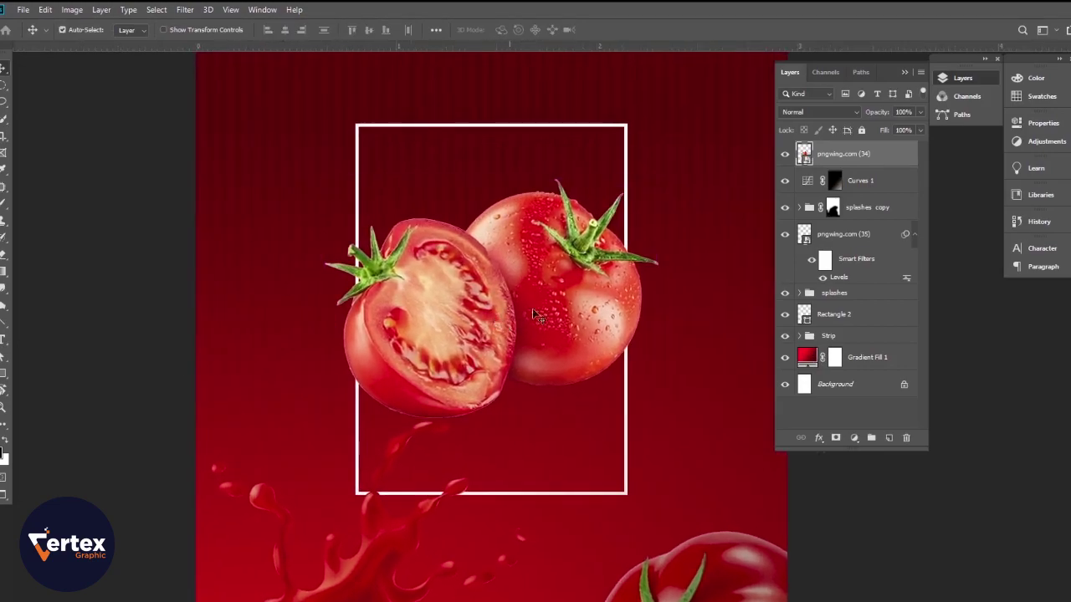
left_click(853, 438)
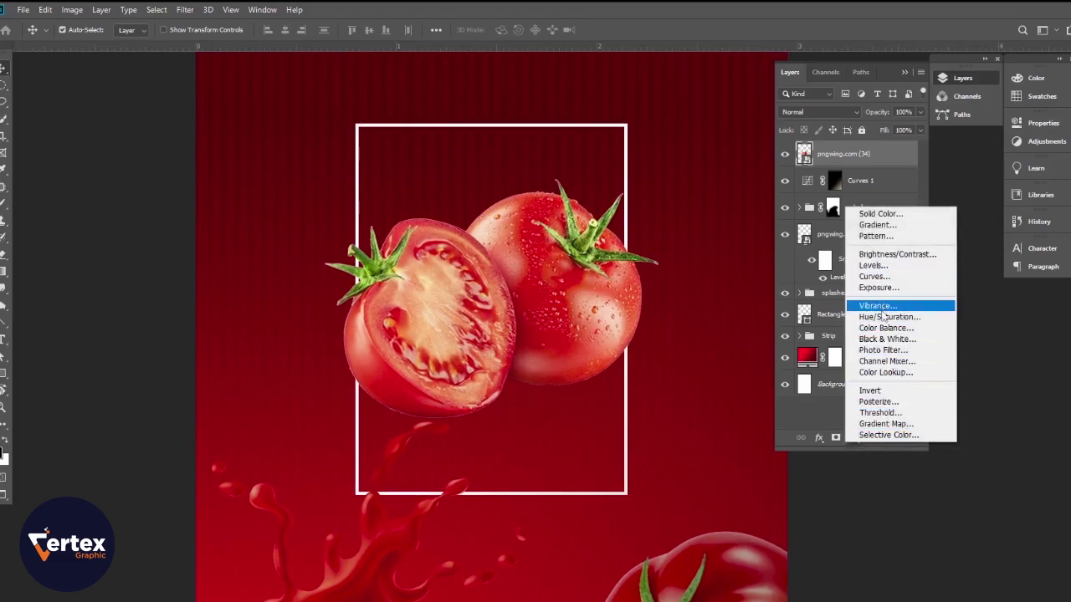
left_click(884, 328)
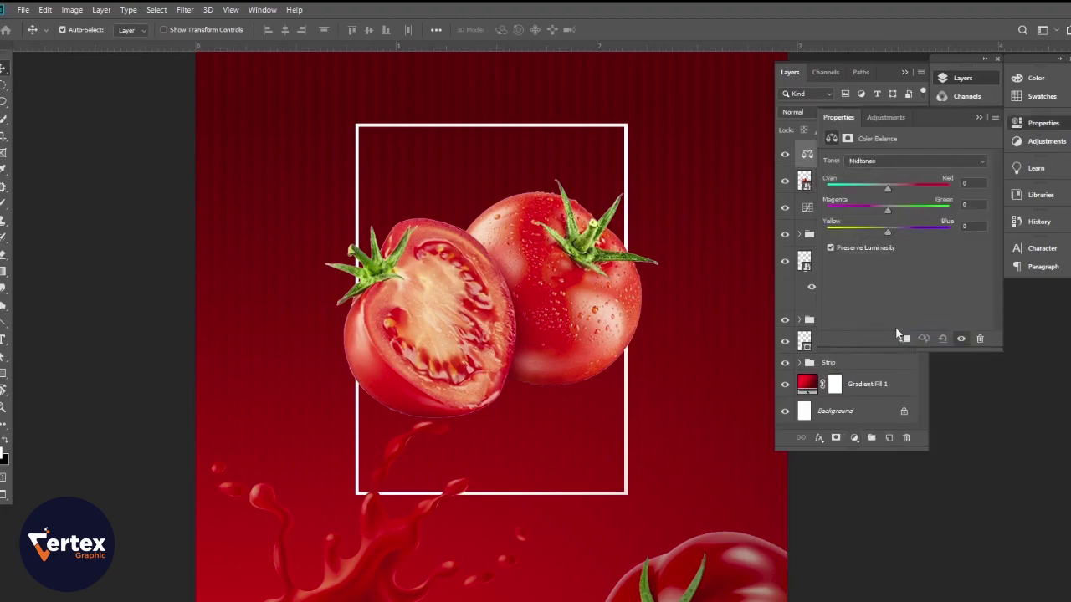
left_click_drag(888, 188, 896, 187)
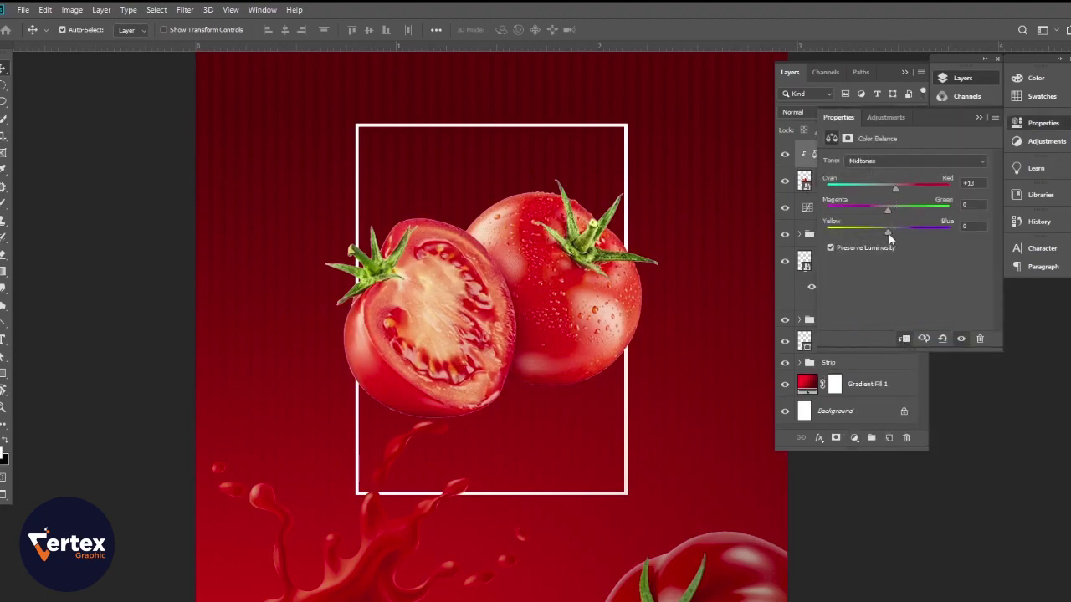
mouse_move(891, 234)
left_mouse_down()
mouse_move(870, 237)
mouse_move(890, 234)
left_mouse_up()
left_click_drag(884, 211, 908, 192)
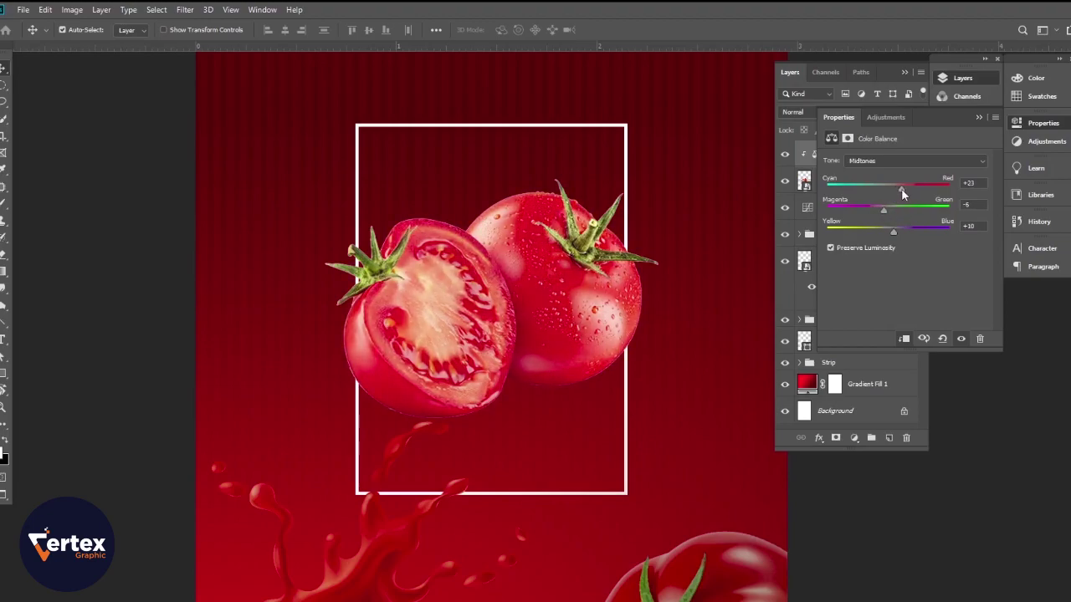
Clip a Levels adjustment to the tomato pair with the shadow input level at 12, then deselect the layer.
left_click(974, 113)
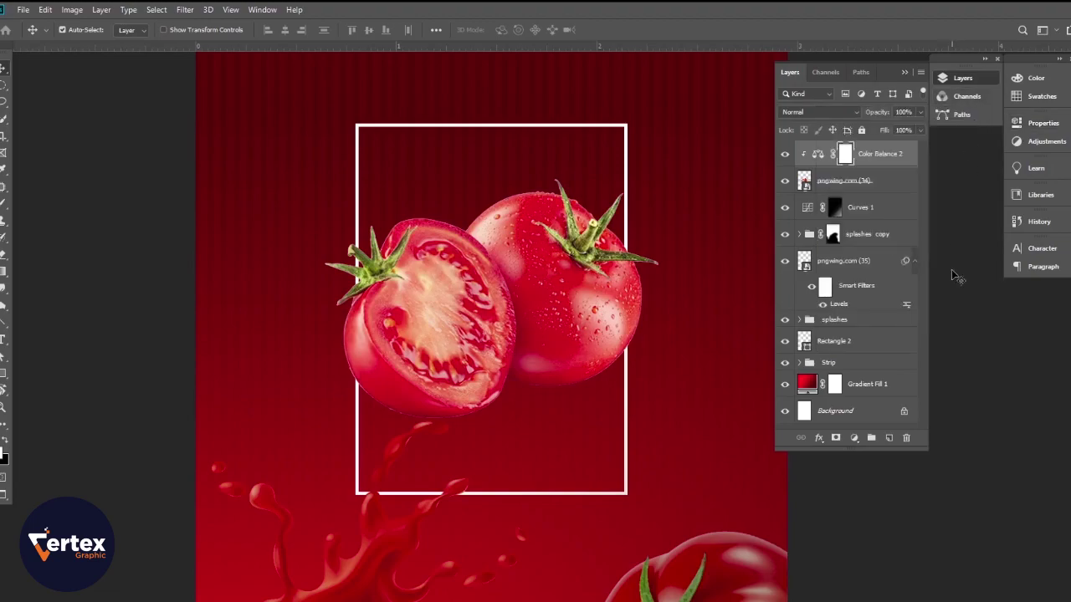
left_click(855, 438)
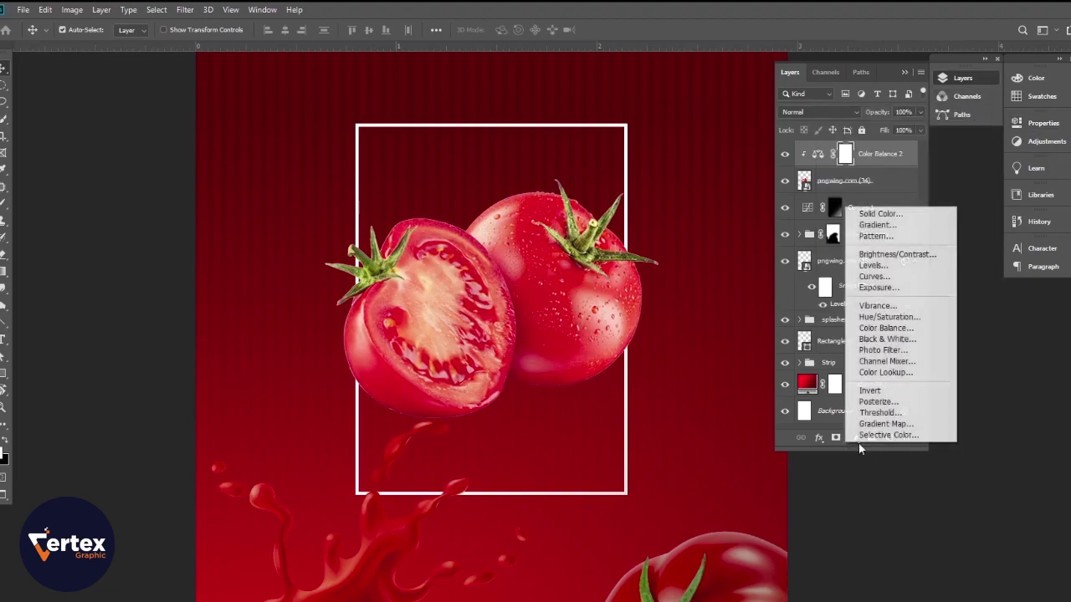
left_click(873, 267)
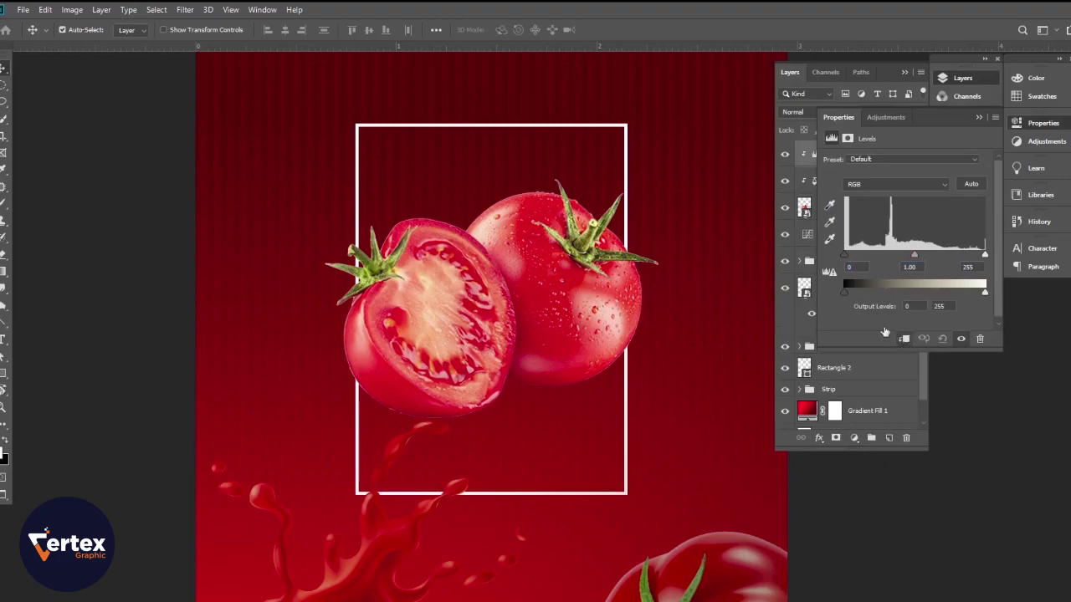
mouse_move(843, 256)
left_mouse_down()
mouse_move(868, 258)
mouse_move(851, 259)
left_mouse_up()
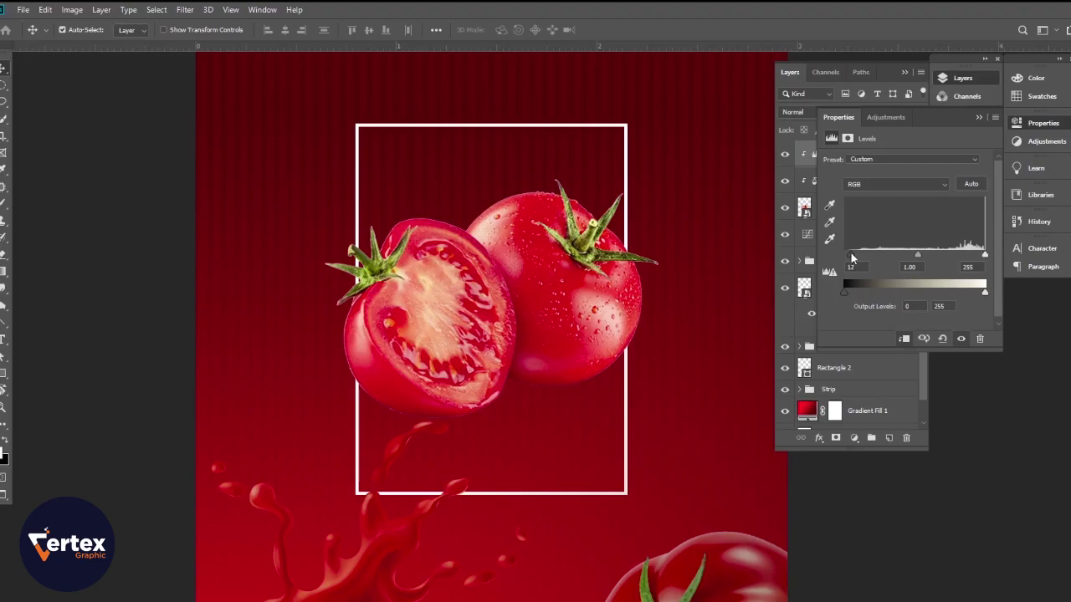
left_click(981, 121)
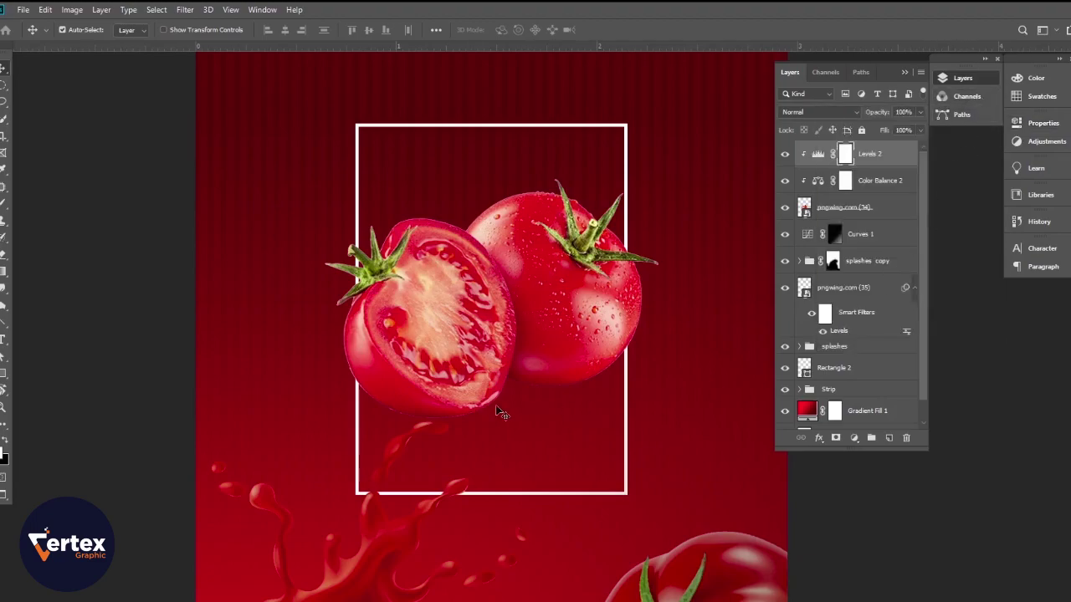
scroll(400, 359, "down", 2)
scroll(437, 305, "up", 2)
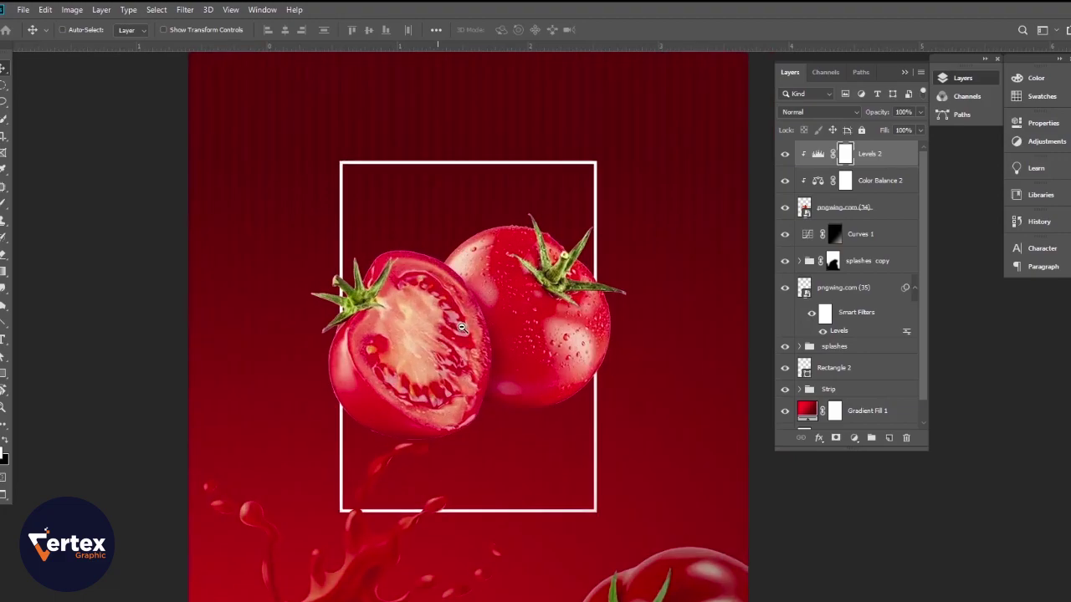
left_click(970, 562)
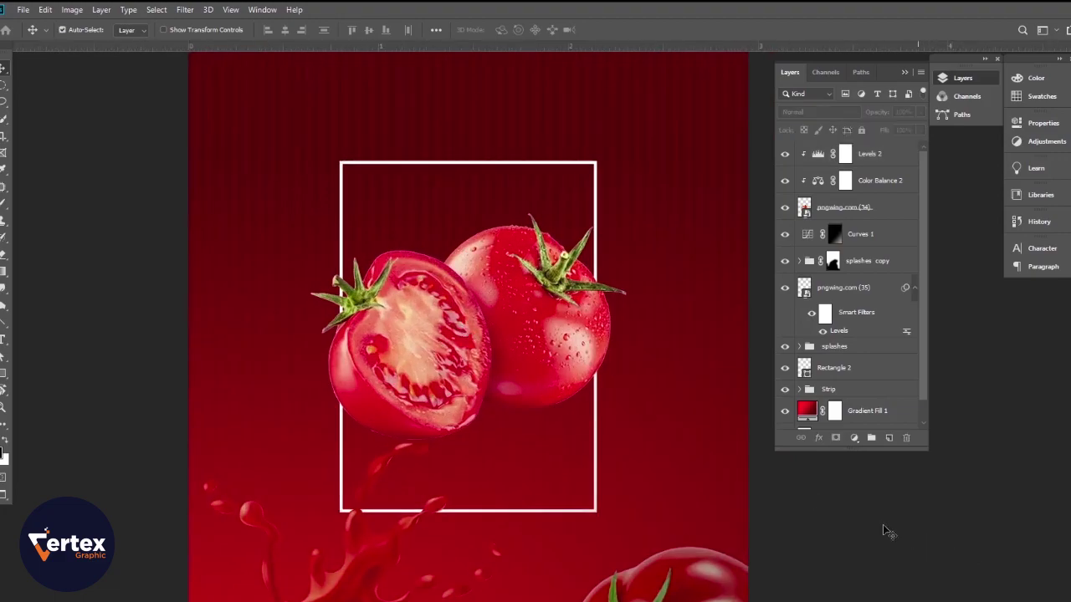
scroll(468, 339, "down", 2)
scroll(468, 327, "up", 1)
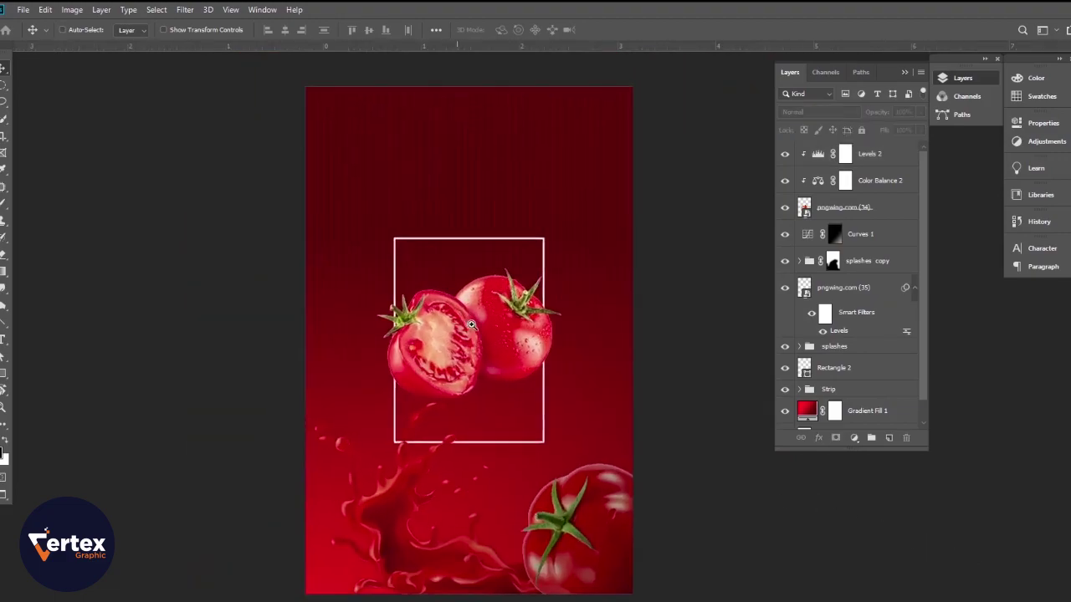
scroll(473, 326, "up", 2)
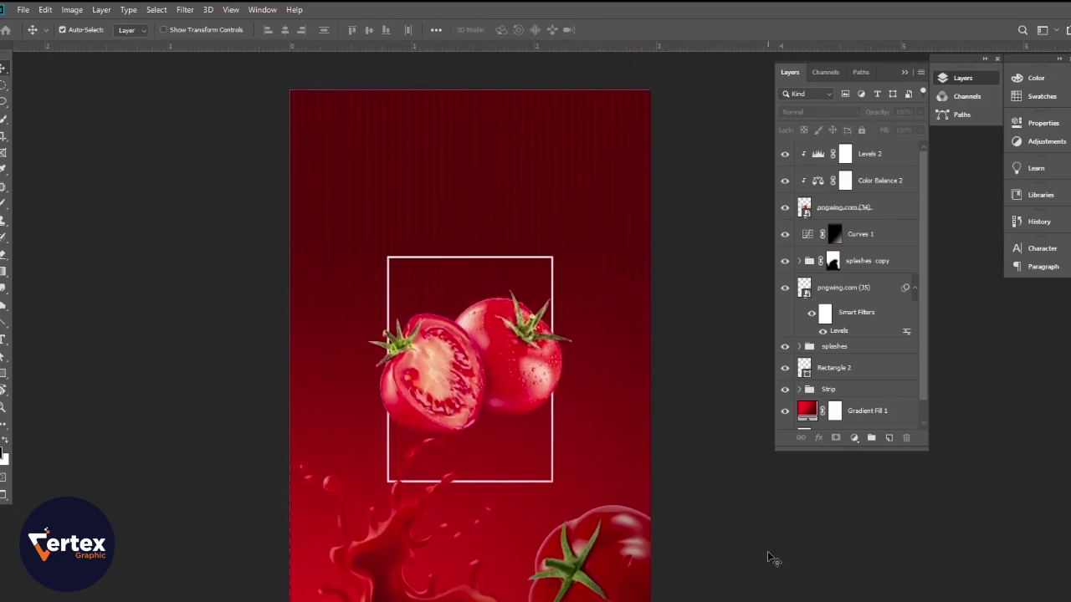
Bring the PREMIUM QUALITY badge from the elements document into the design and position it inside the frame's upper edge, above the tomatoes.
key("ctrl+Tab")
left_click_drag(548, 273, 641, 247)
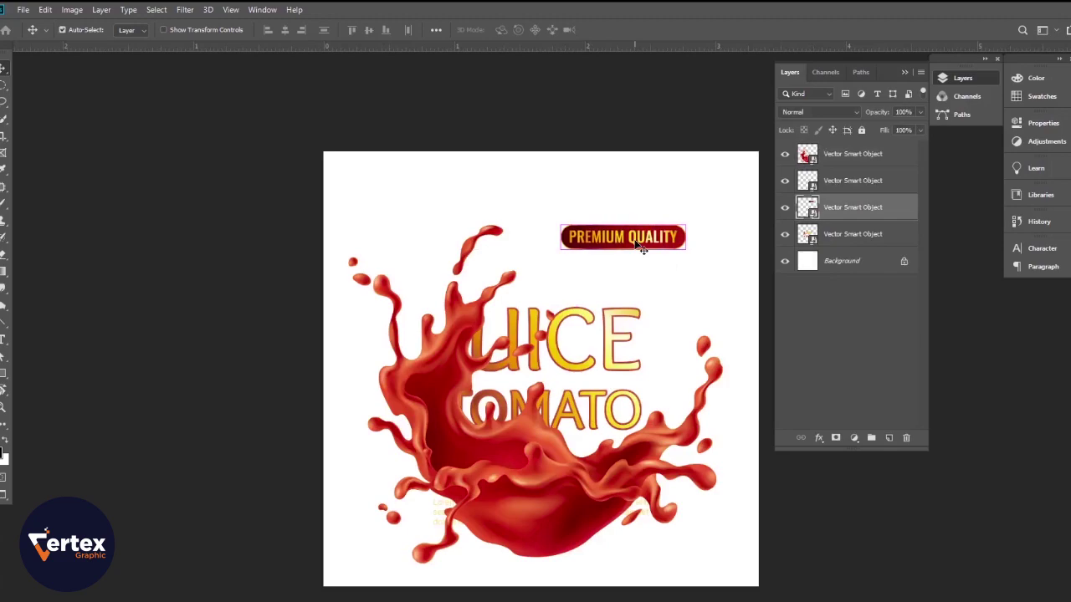
key("ctrl+Tab")
left_click_drag(530, 414, 531, 409)
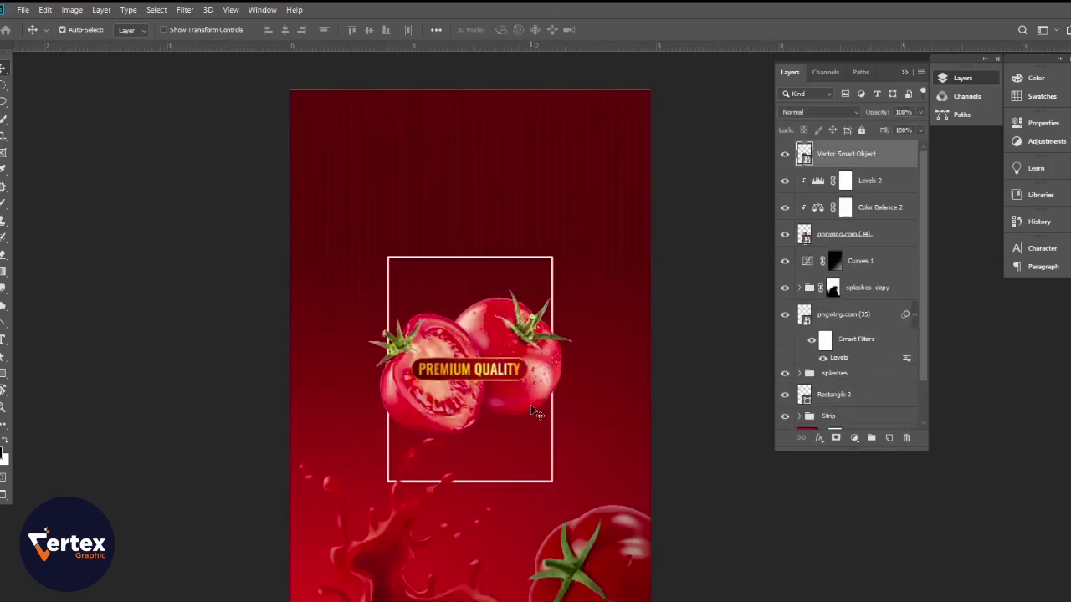
left_click_drag(487, 371, 466, 444)
scroll(484, 316, "up", 5)
left_click_drag(454, 397, 452, 383)
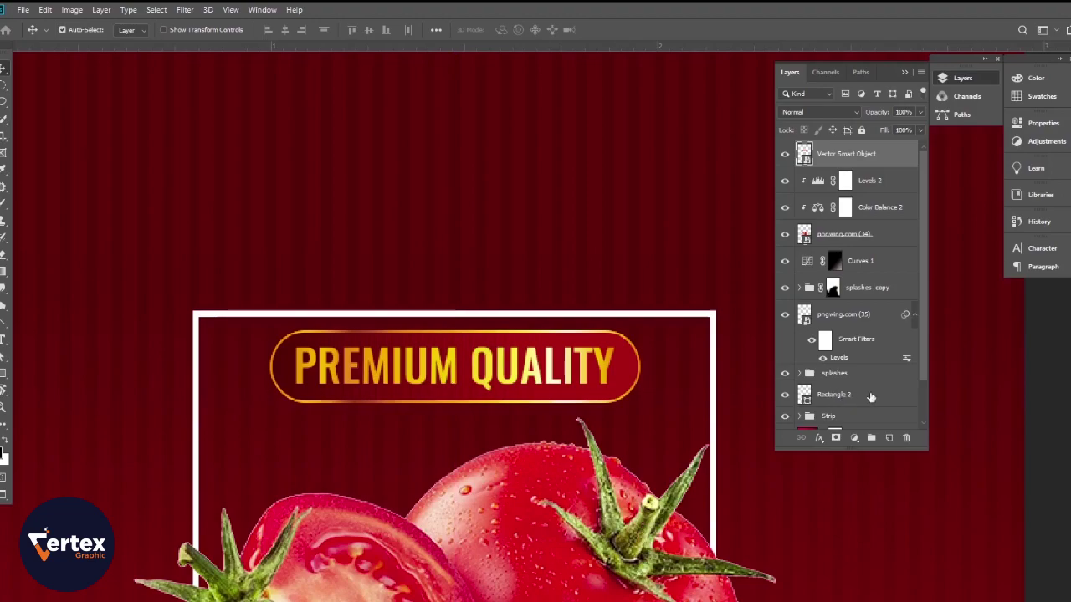
scroll(835, 405, "down", 2)
left_click(807, 393, "ctrl")
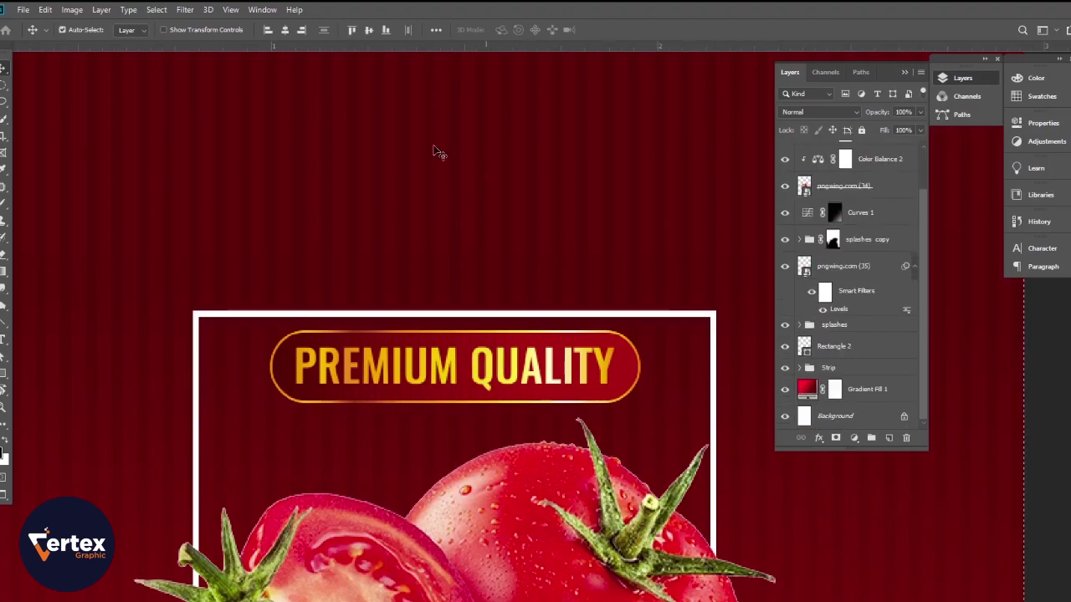
key("ctrl+d")
Bring the JUICE TOMATO title into the design, place it above the frame and center it horizontally on the canvas.
scroll(513, 279, "down", 5)
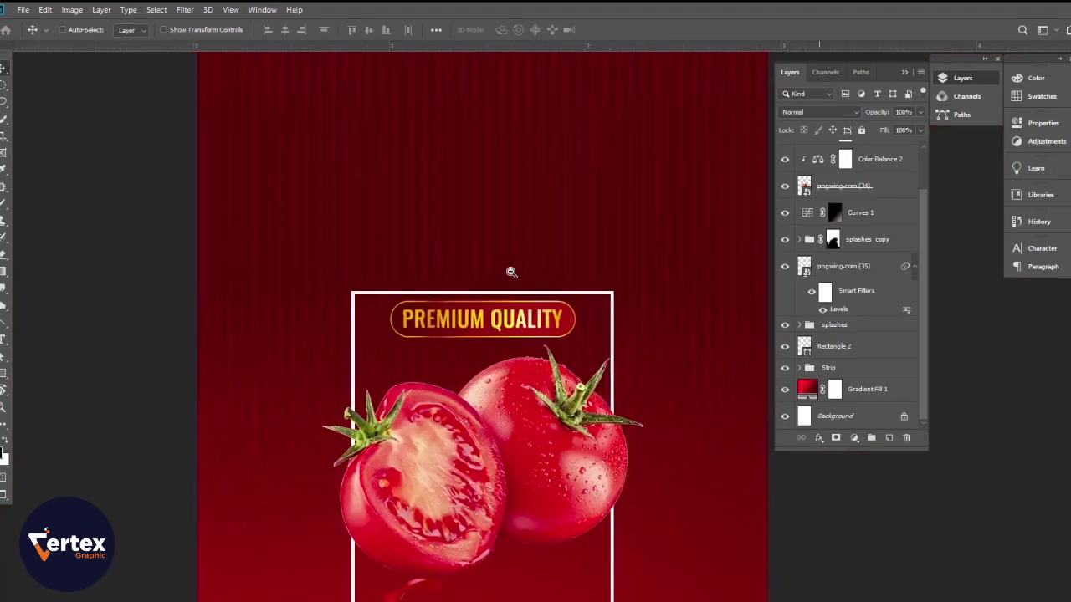
scroll(472, 271, "up", 5)
left_click_drag(531, 244, 478, 488)
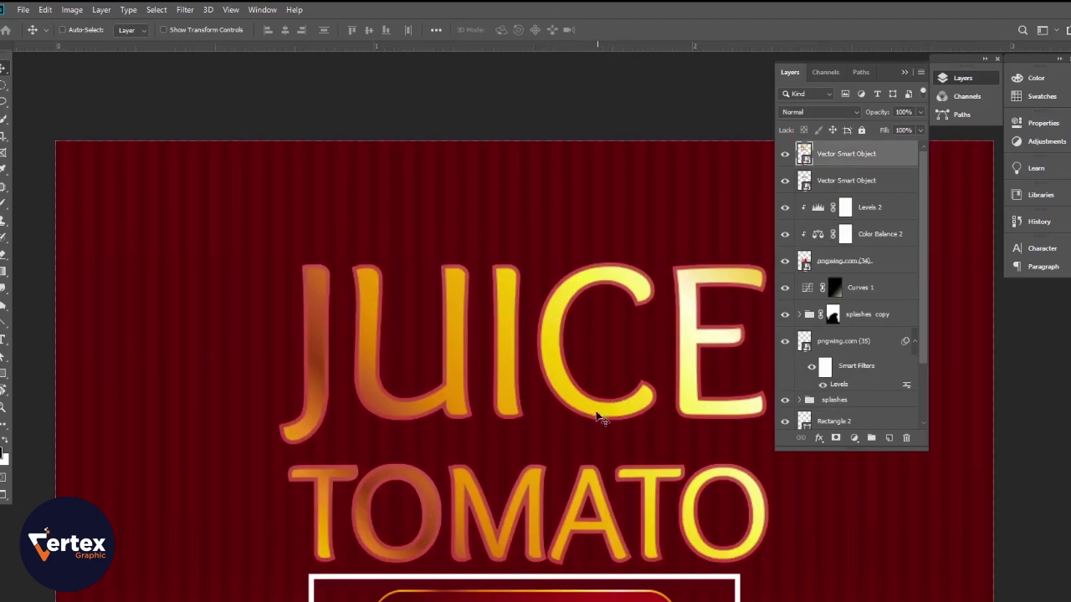
scroll(833, 381, "down", 3)
key("ctrl+a")
left_click(285, 30)
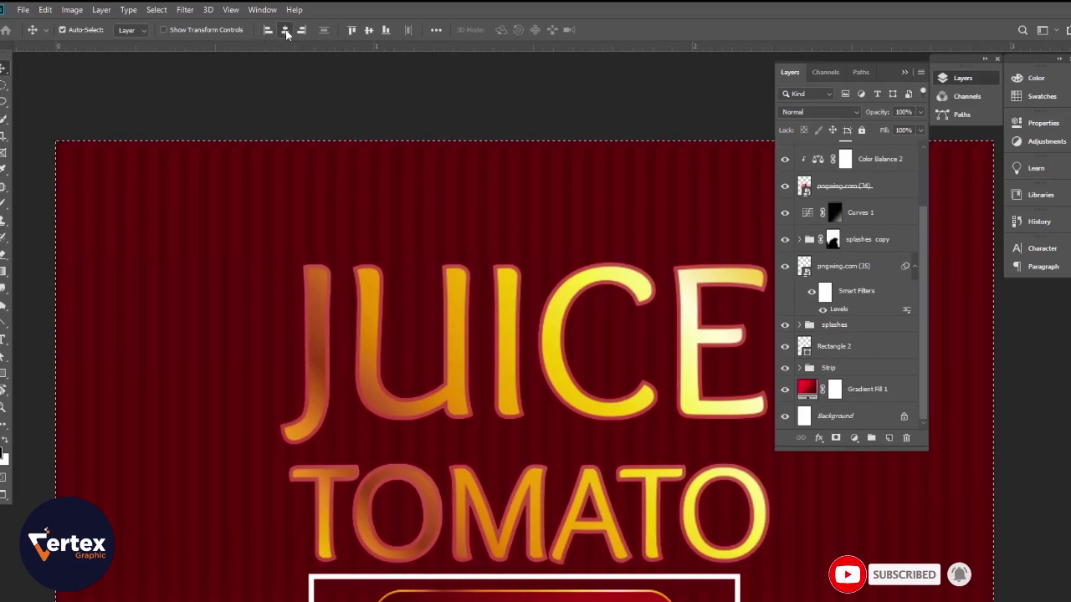
key("ctrl+d")
scroll(485, 425, "down", 4)
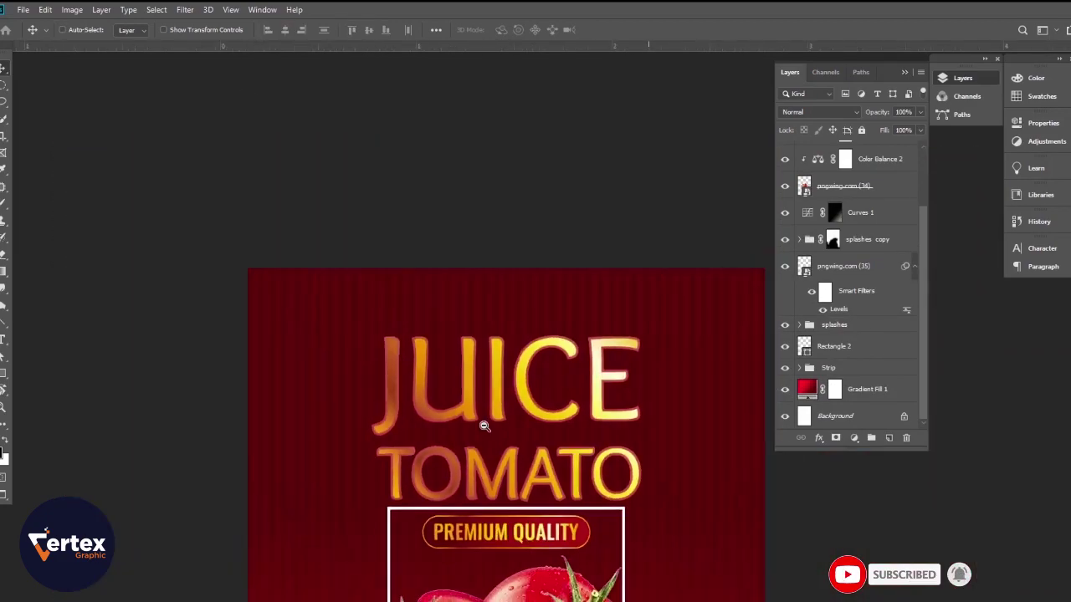
scroll(482, 331, "up", 2)
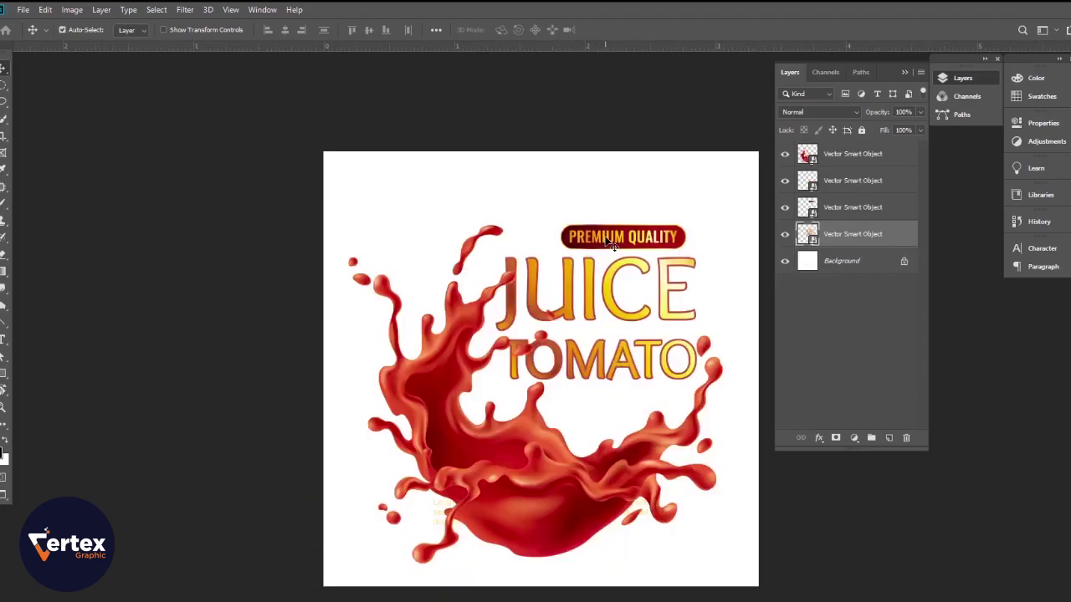
In the elements document, move the red splash up off the 100% NATURAL text block and select that text's layer.
left_click_drag(562, 519, 568, 456)
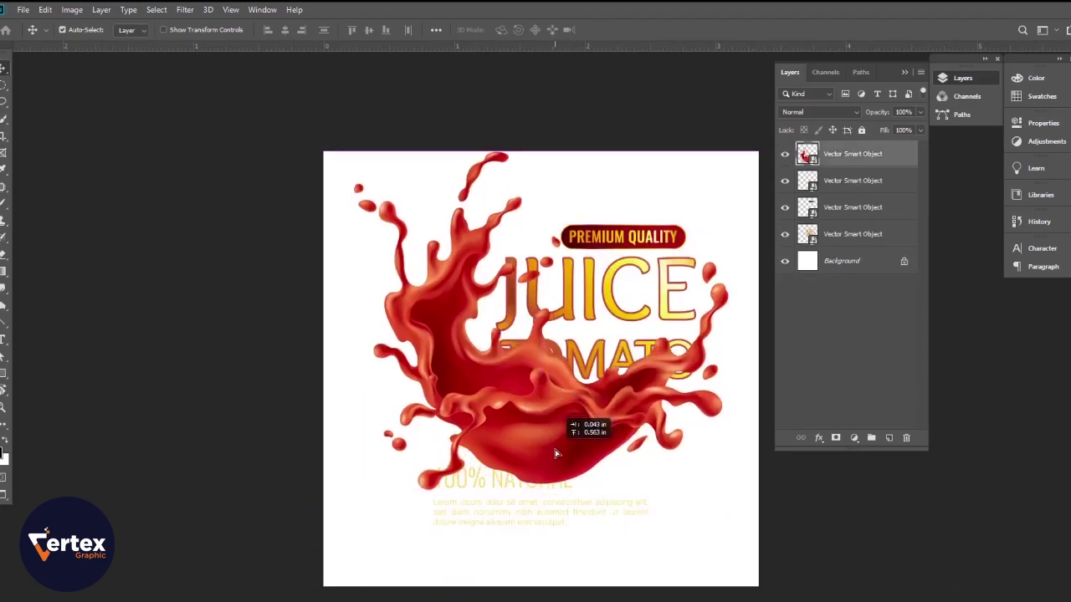
left_click(785, 234)
left_click(784, 234)
left_click(784, 208)
left_click(785, 208)
left_click(785, 181)
left_click(785, 181)
left_click(854, 182)
key("ctrl")
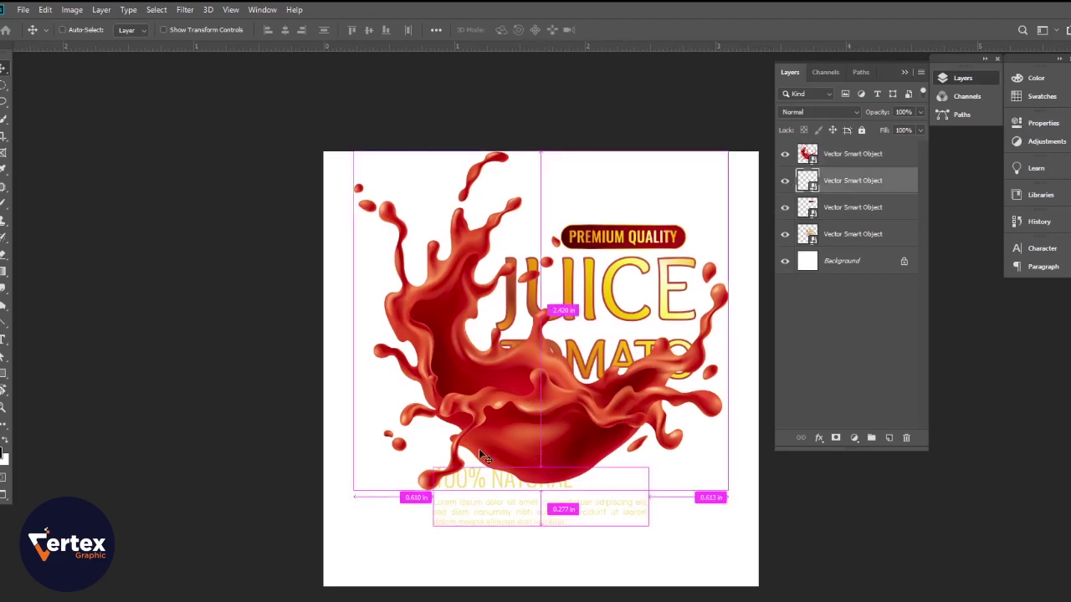
Bring the 100% NATURAL text block into the design, scale it down and place it inside the frame beneath the tomatoes.
left_click_drag(459, 542, 454, 536)
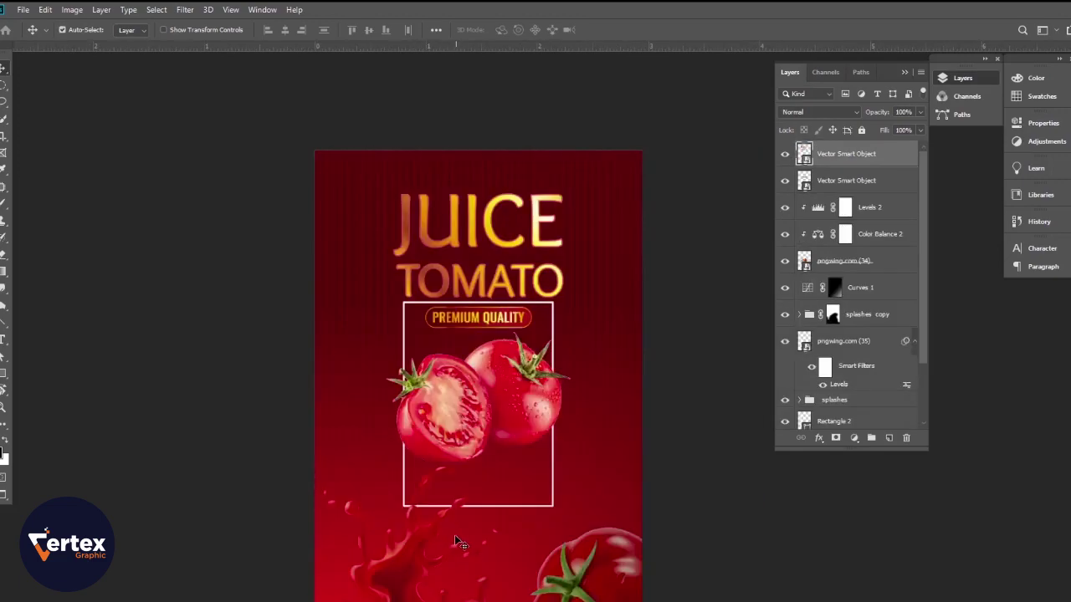
left_click_drag(454, 535, 487, 520)
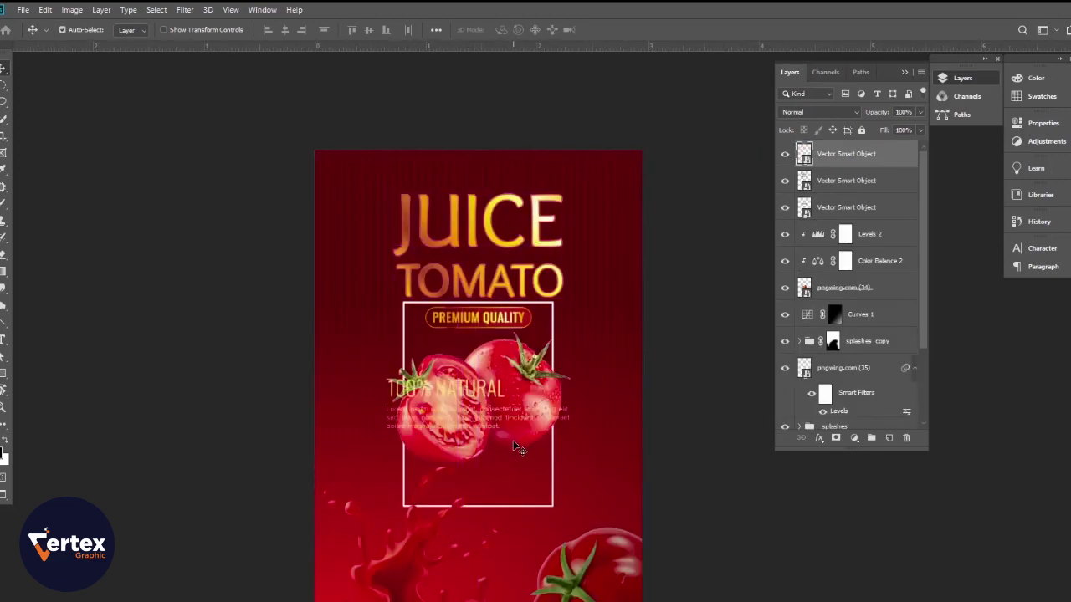
key("ctrl+t")
left_click_drag(387, 380, 458, 497)
key("Return")
key("ctrl+t")
key("Return")
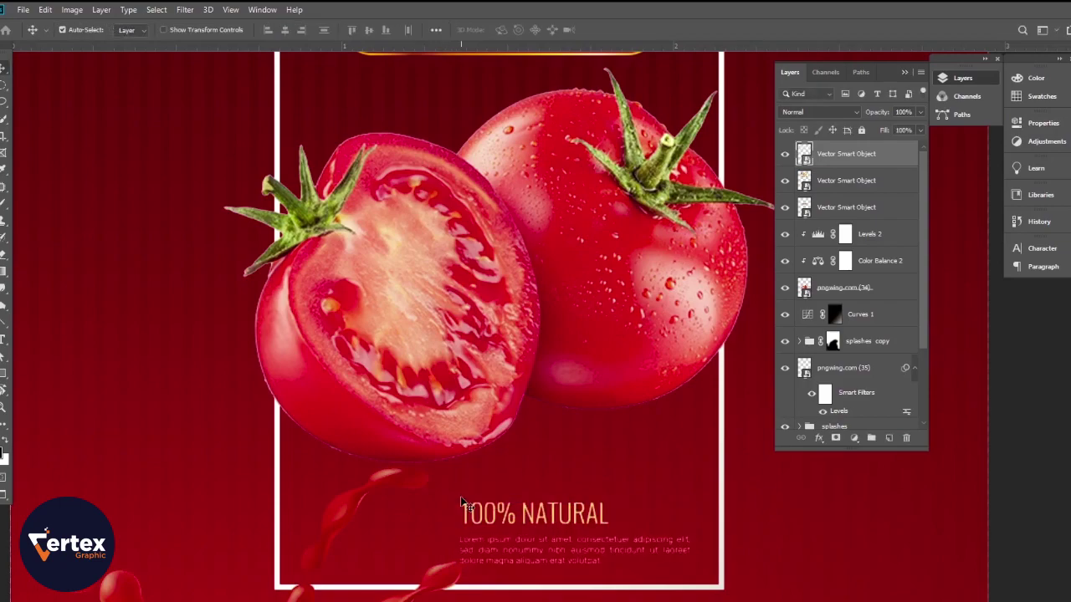
Nudge the 100% NATURAL text block right, toward the frame's inner right edge.
key("Right")
key("Right")
key("Right")
key("Right")
key("Right")
key("Right")
key("Right")
key("Right")
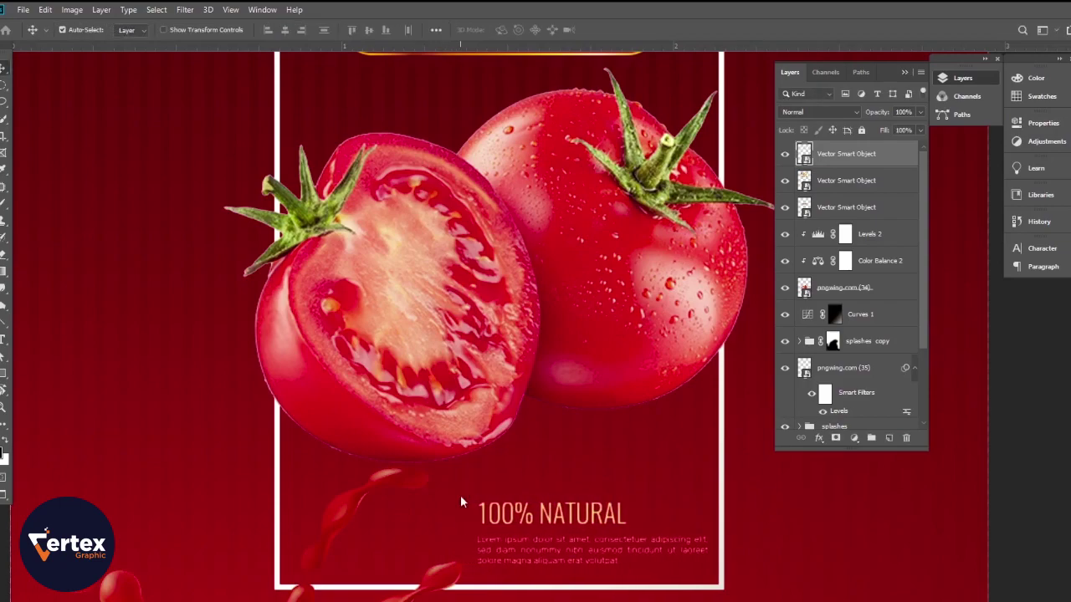
scroll(495, 462, "down", 5)
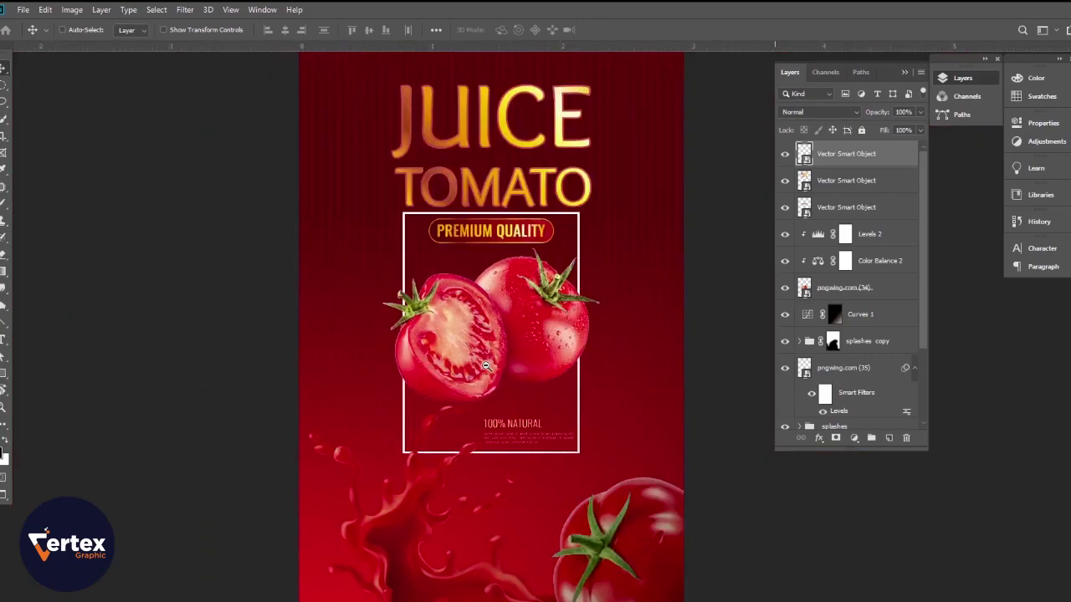
scroll(486, 293, "up", 3)
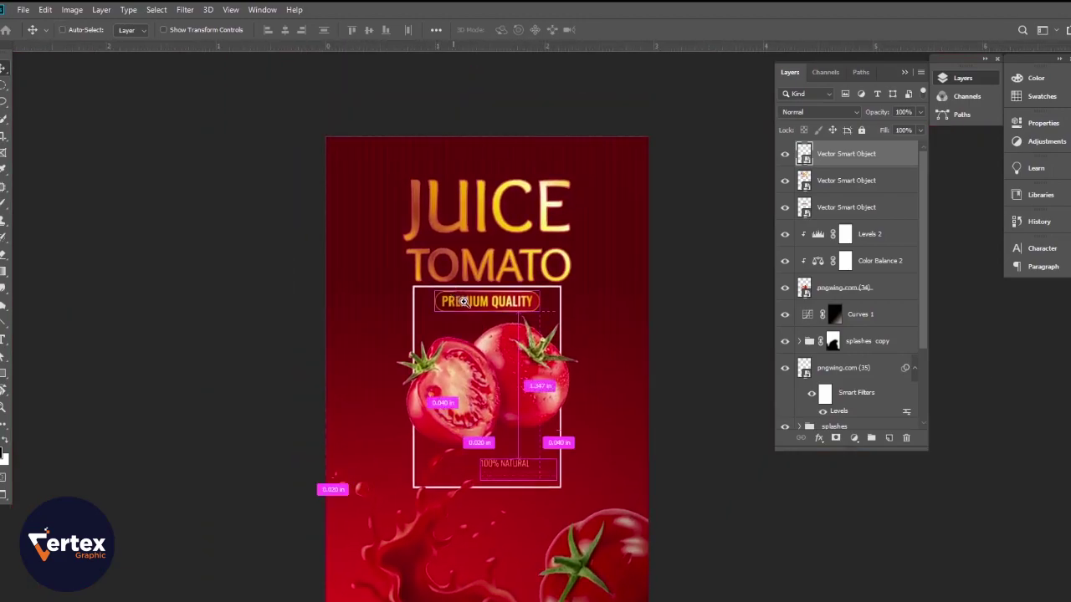
scroll(602, 400, "down", 1)
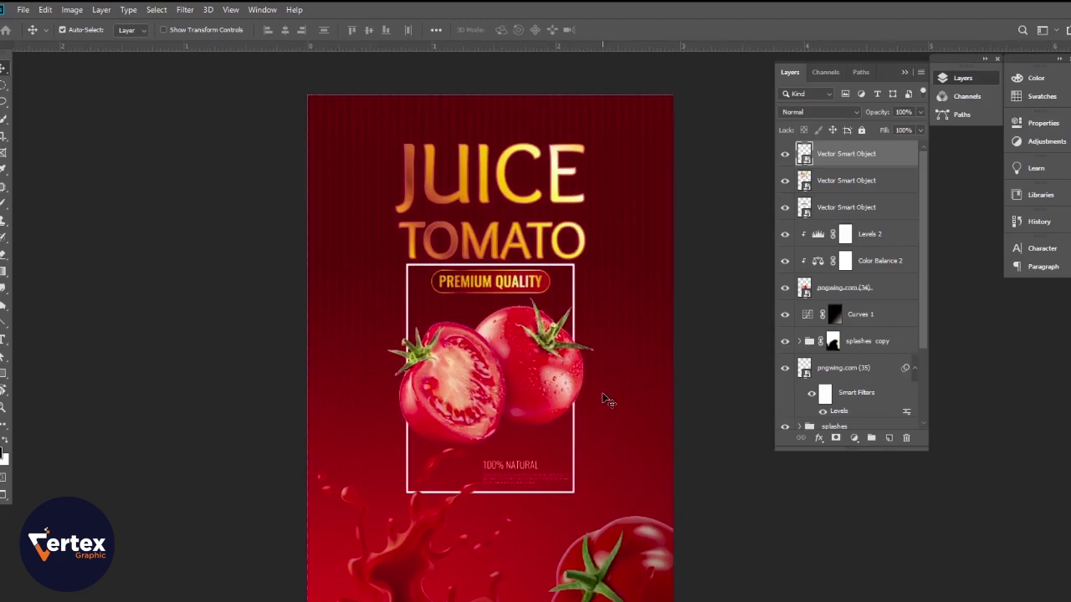
Identify the splash layer by toggling its visibility, collapse its splashes group and duplicate the group.
left_click(712, 418)
left_click(529, 434, "ctrl")
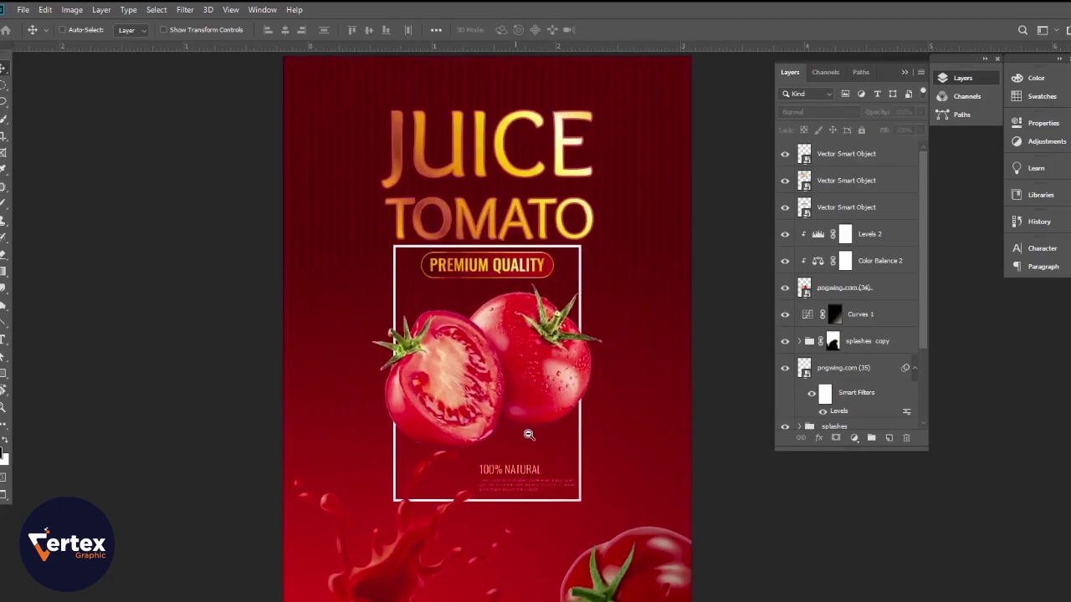
left_click_drag(528, 434, 526, 432)
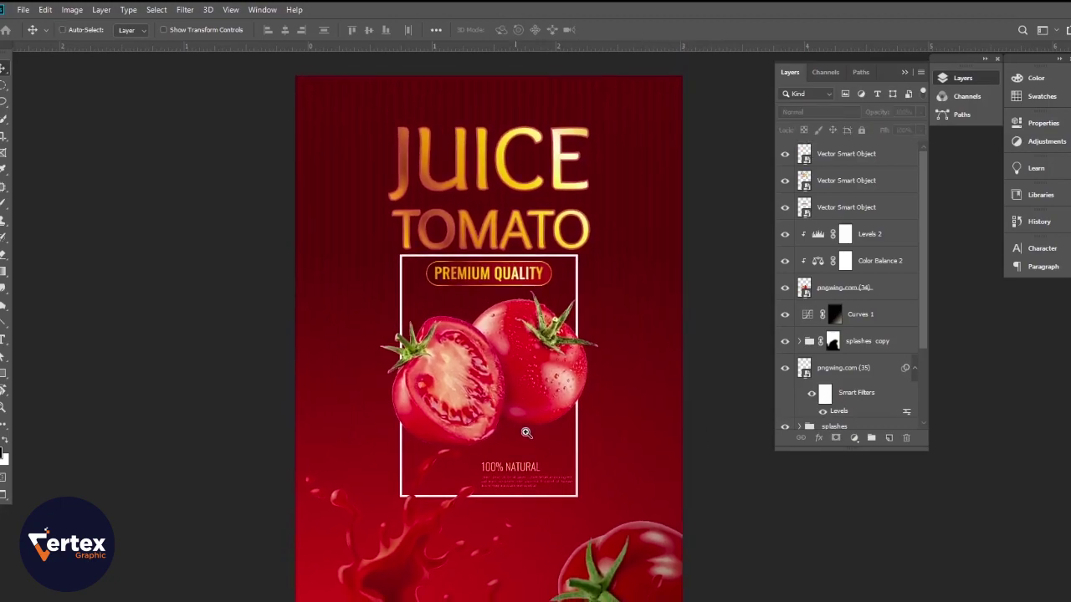
left_click(393, 572)
left_click(786, 418)
left_click(785, 418)
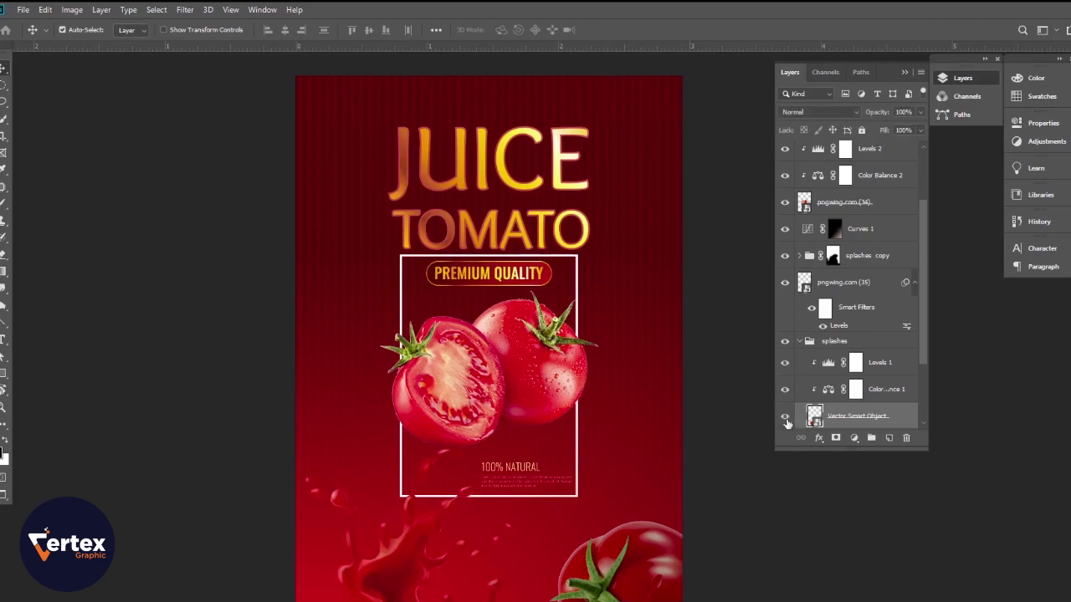
scroll(894, 410, "down", 3)
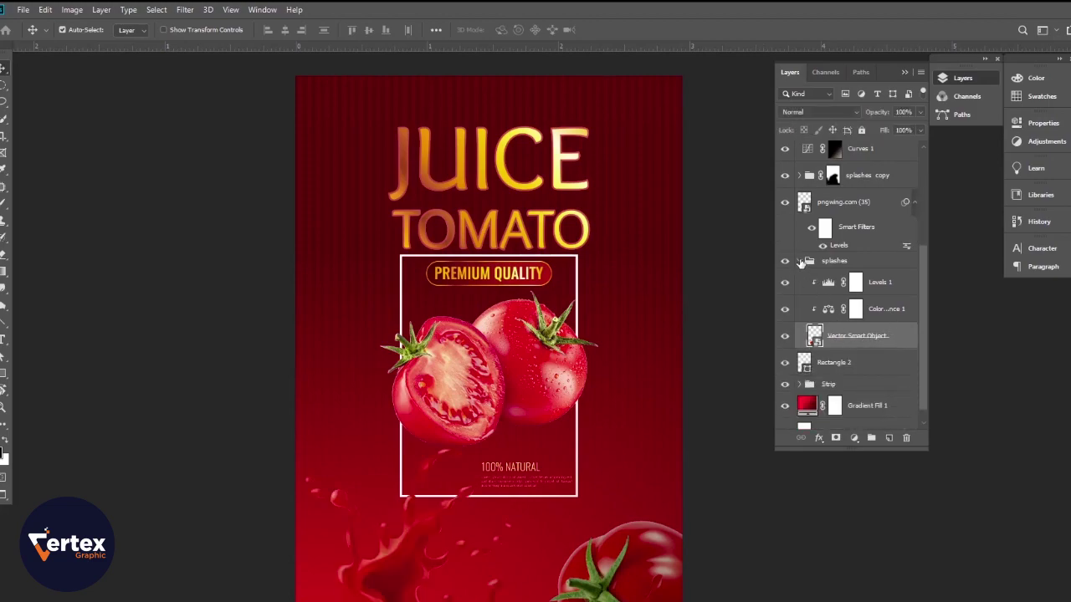
left_click(801, 262)
key("ctrl+j")
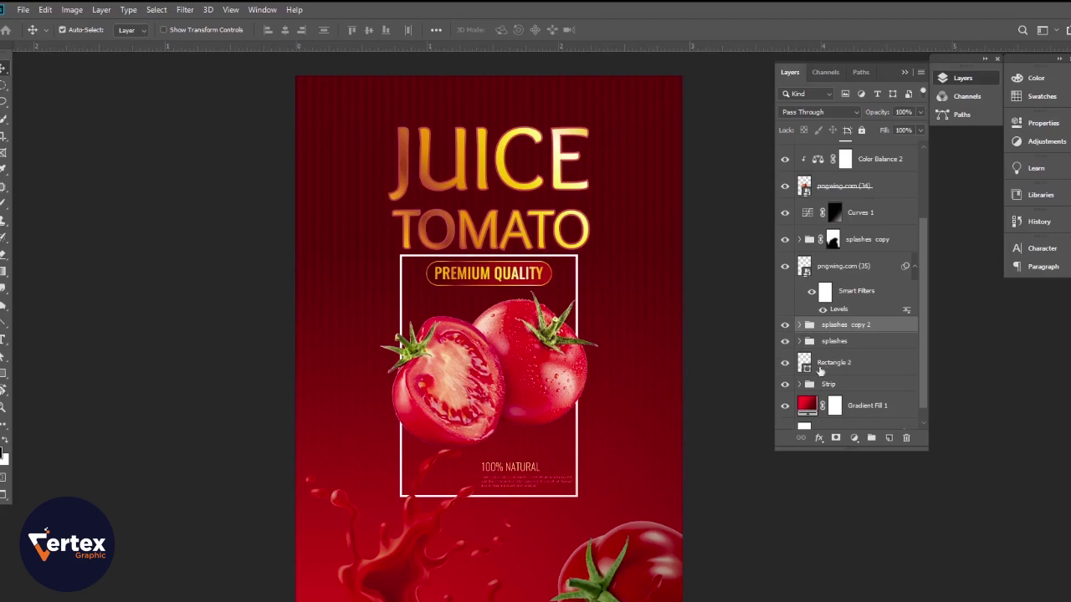
Scale the duplicated splashes group to 156.68%, shift it down the canvas and place it beneath the original splashes group.
key("ctrl+t")
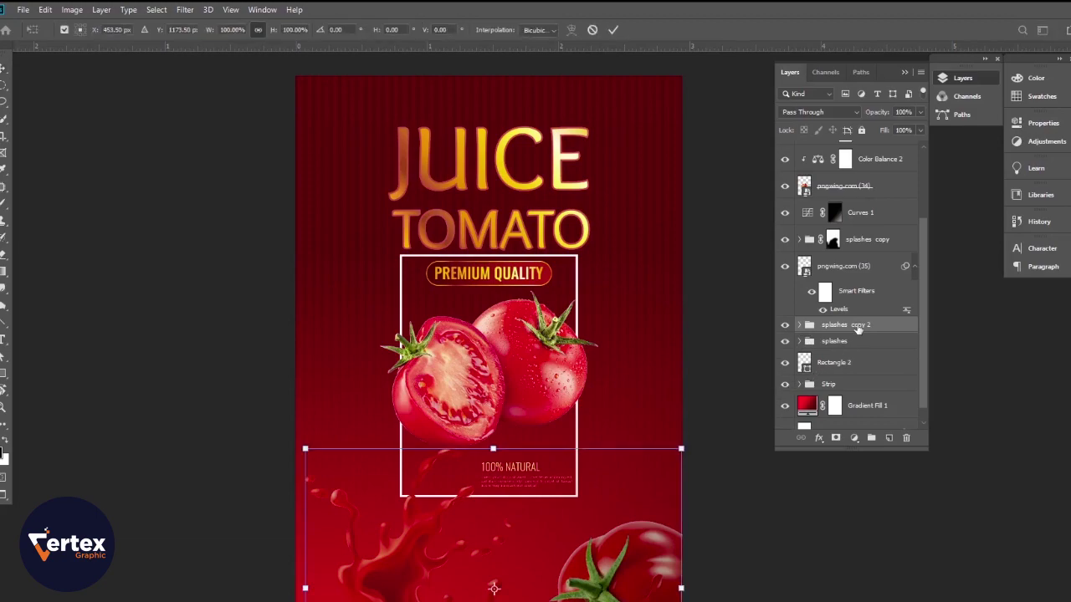
left_click_drag(306, 450, 53, 344)
left_click_drag(441, 531, 508, 601)
key("Return")
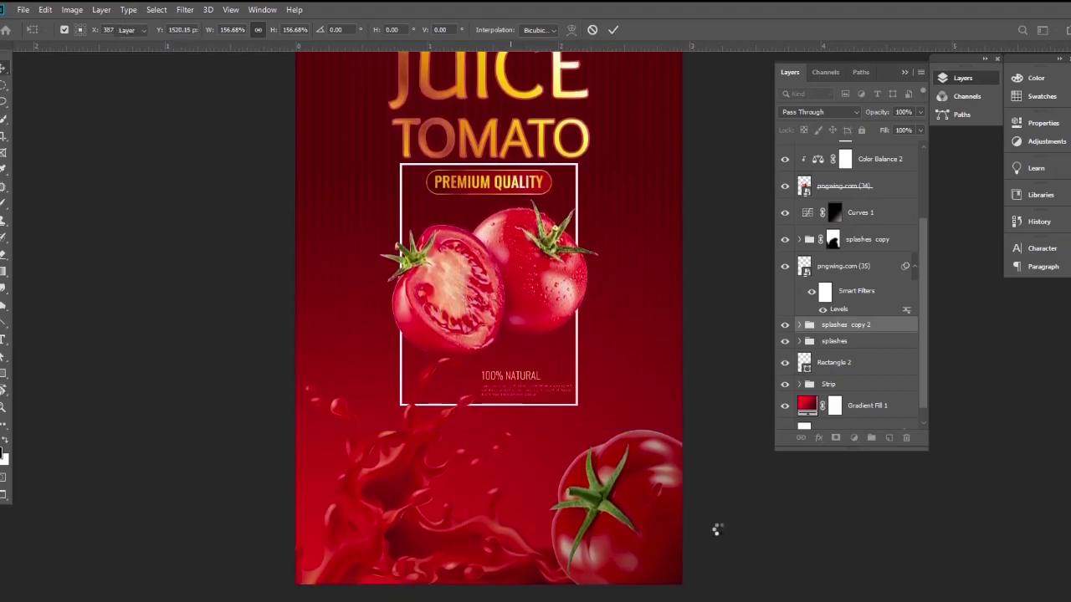
left_click_drag(846, 326, 857, 353)
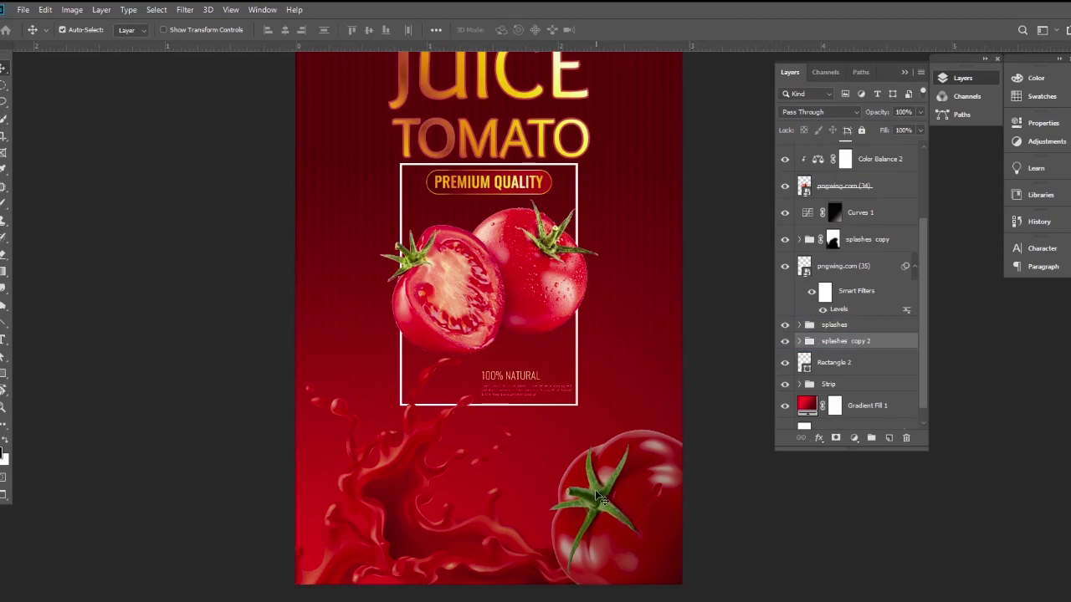
Move the enlarged splashes copy farther left on the canvas.
key("ctrl+t")
left_click_drag(497, 534, 459, 539)
key("Return")
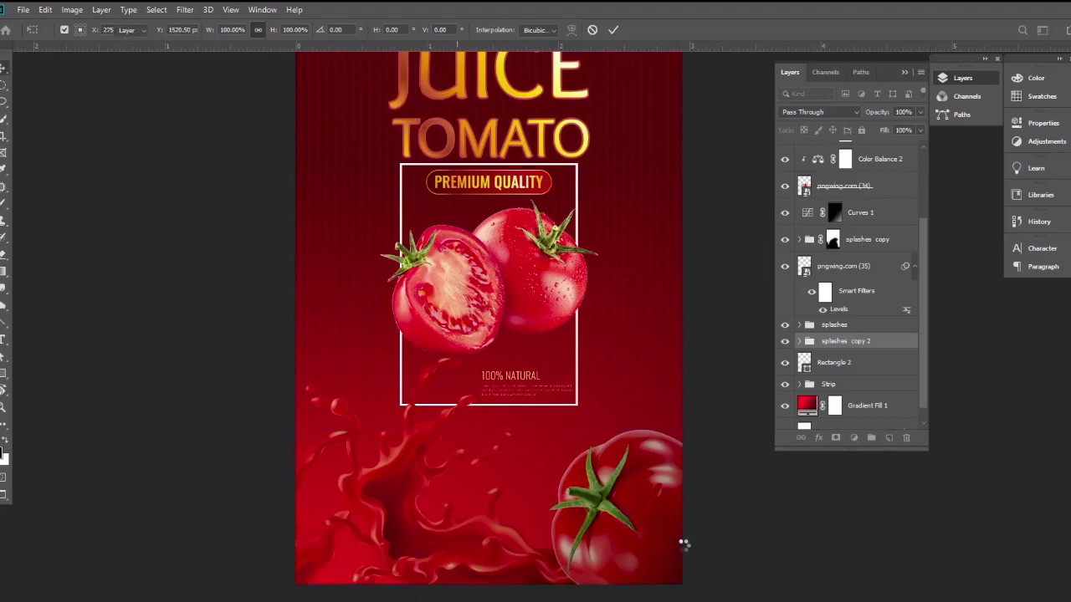
Flip the enlarged splashes copy horizontally and move it up and right so its droplets rise behind the corner tomato.
left_click(520, 405)
left_click_drag(541, 419, 491, 327)
key("ctrl+t")
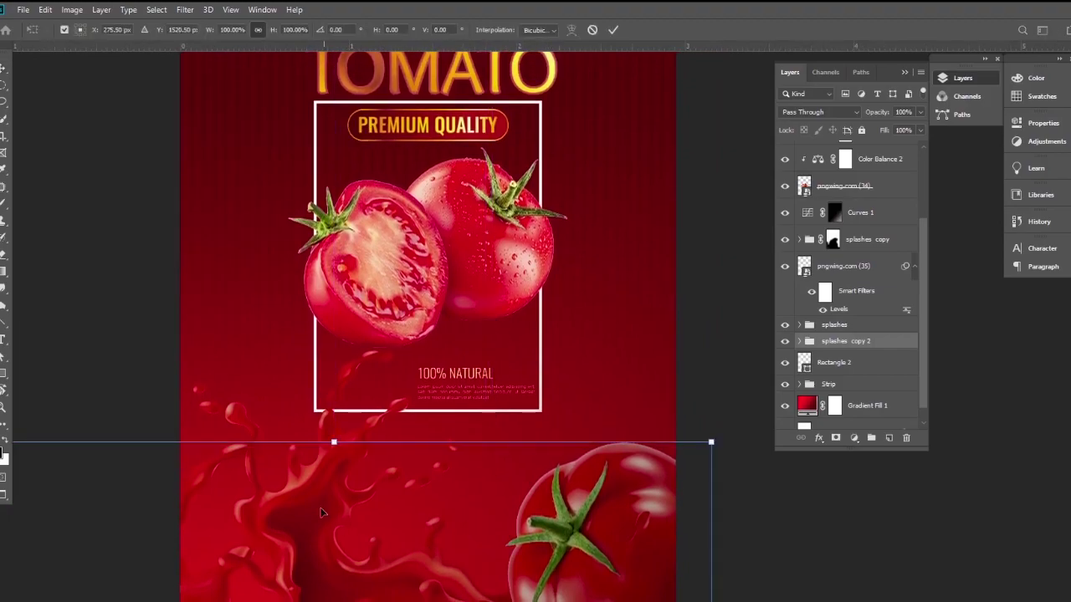
right_click(315, 495)
left_click(376, 467)
left_click_drag(381, 577, 620, 476)
key("Return")
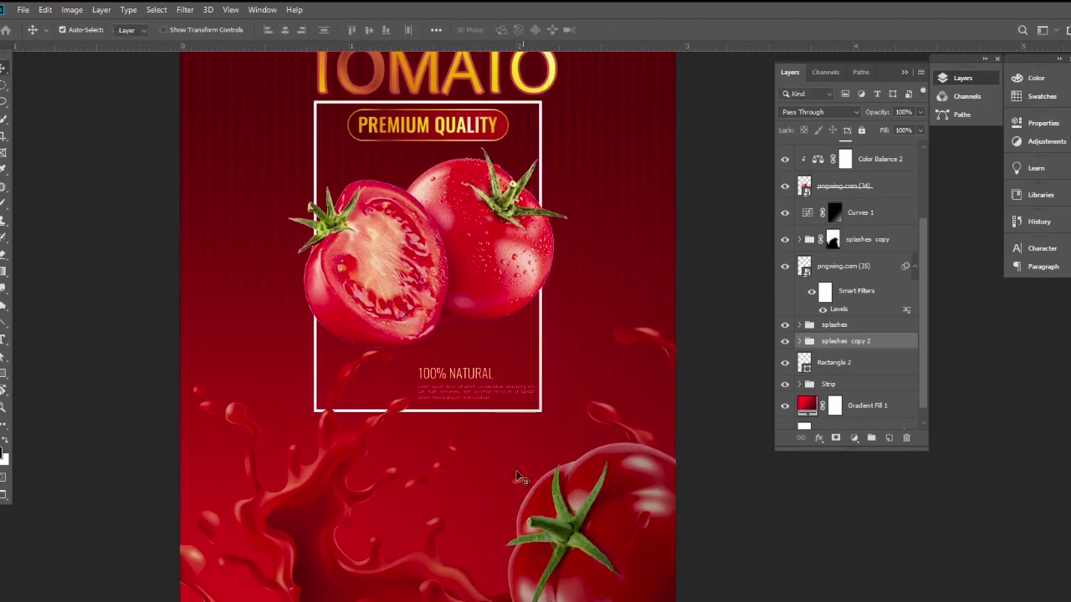
scroll(493, 466, "down", 3)
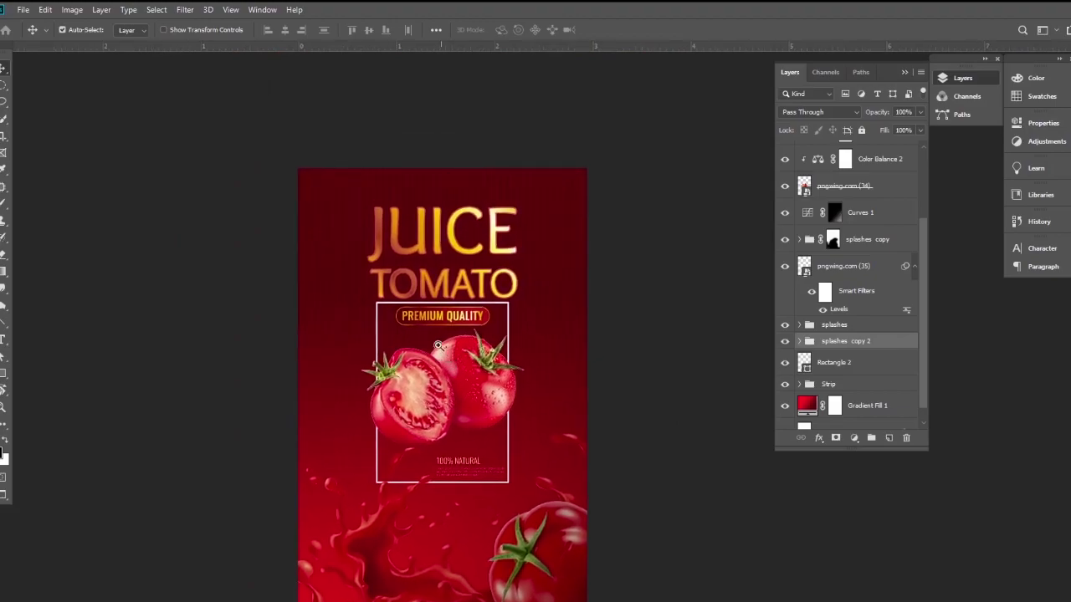
left_click(703, 386)
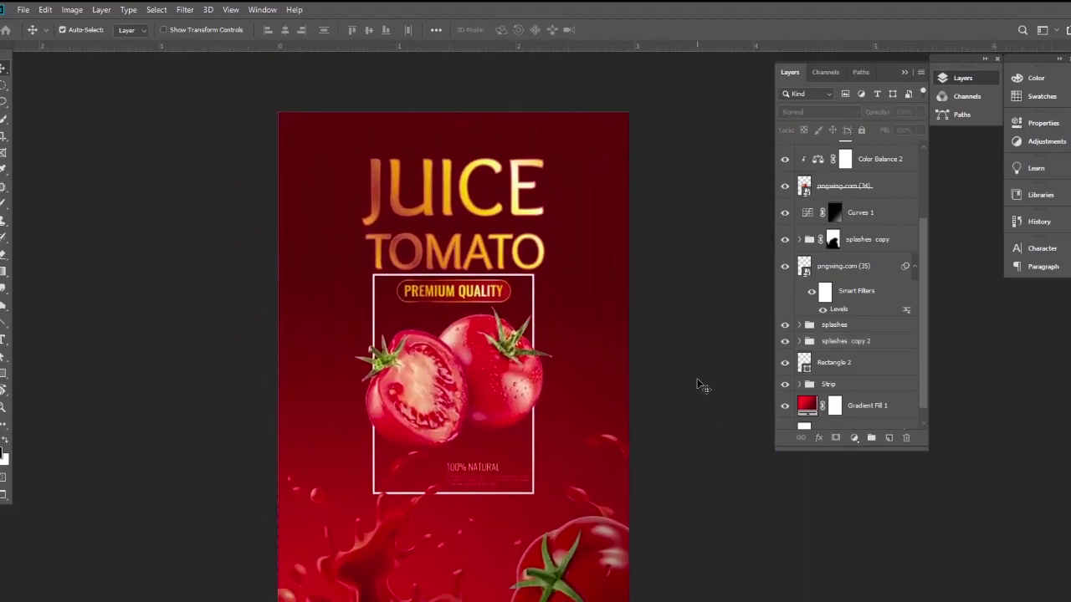